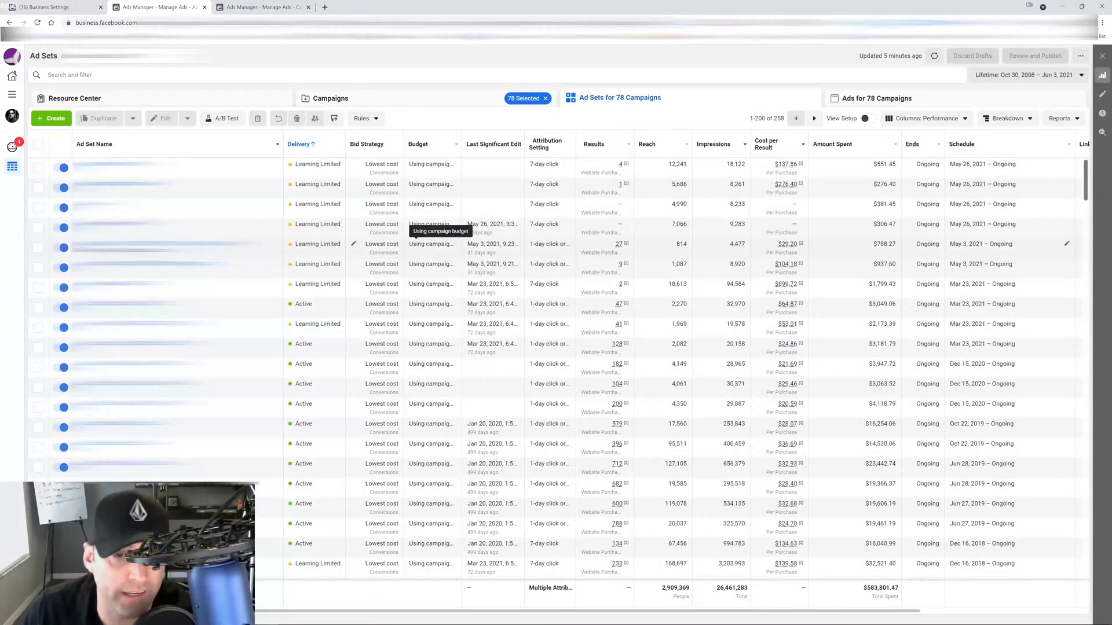
Step: Switch to the test account's Ads Manager and start a new campaign with the Conversions objective
mouse_move(601, 231)
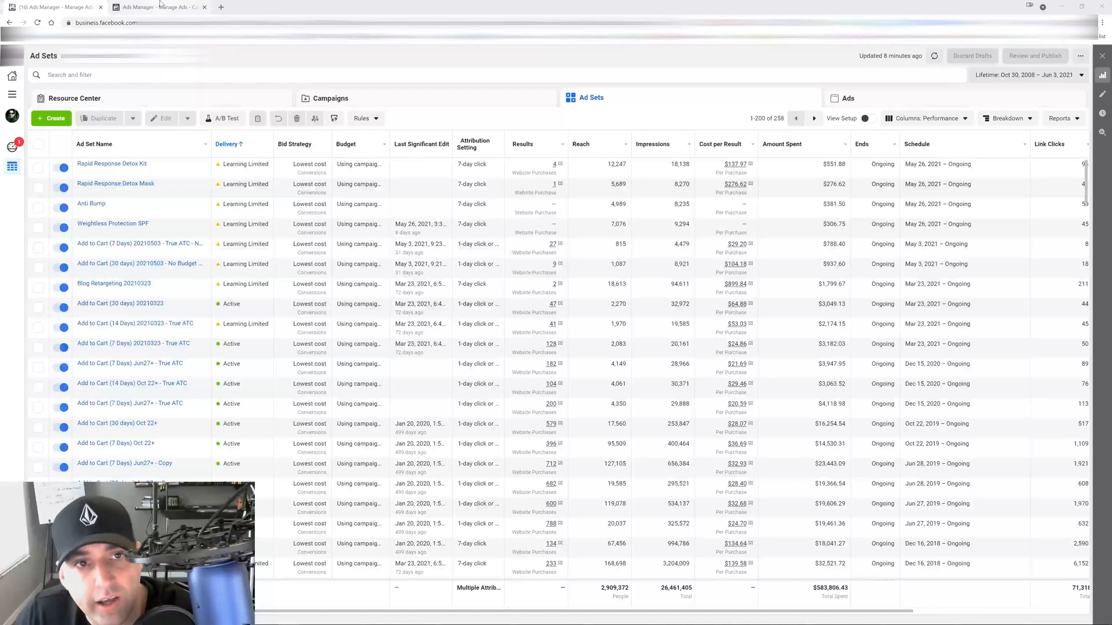
left_click(162, 5)
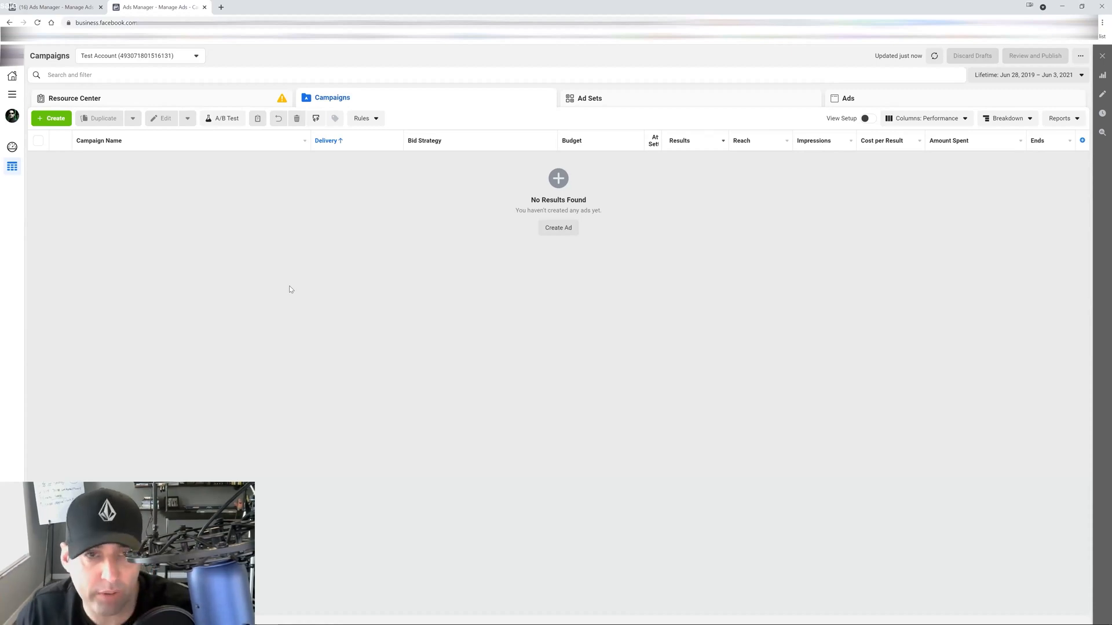
left_click(51, 119)
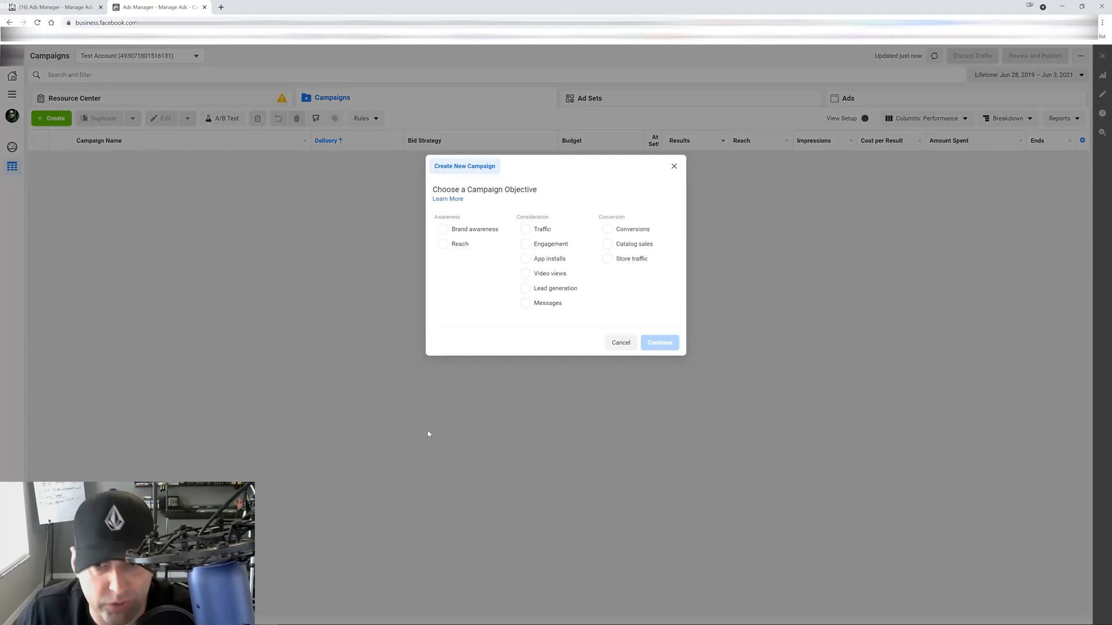
left_click(609, 235)
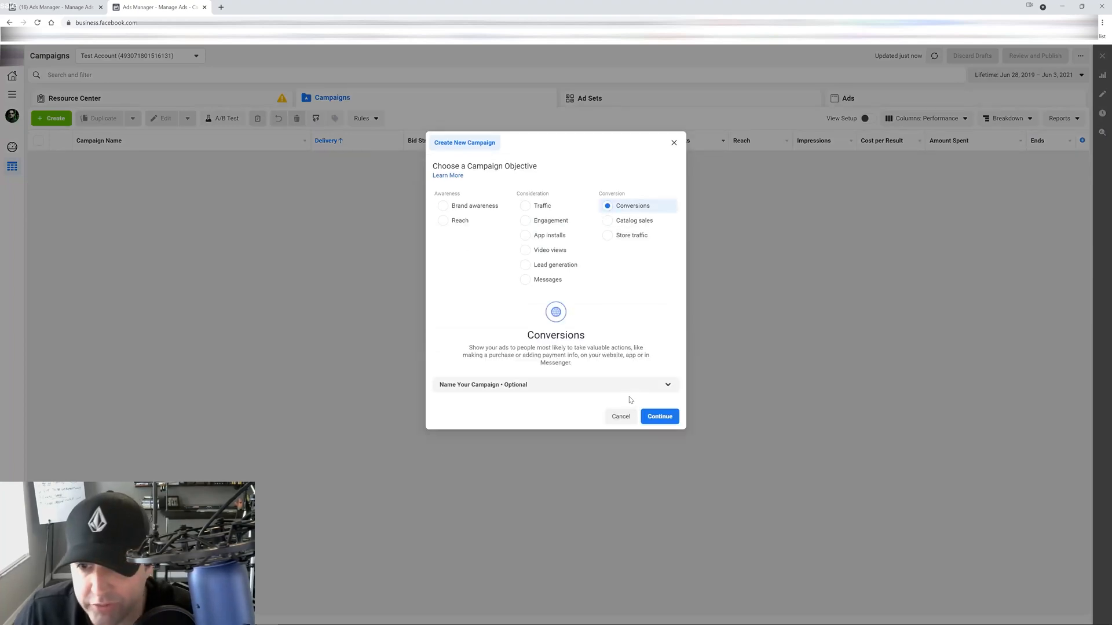
Step: Name the campaign "6.3 Prospecting Interests - ABO" and create its draft
left_click(599, 386)
left_click(538, 424)
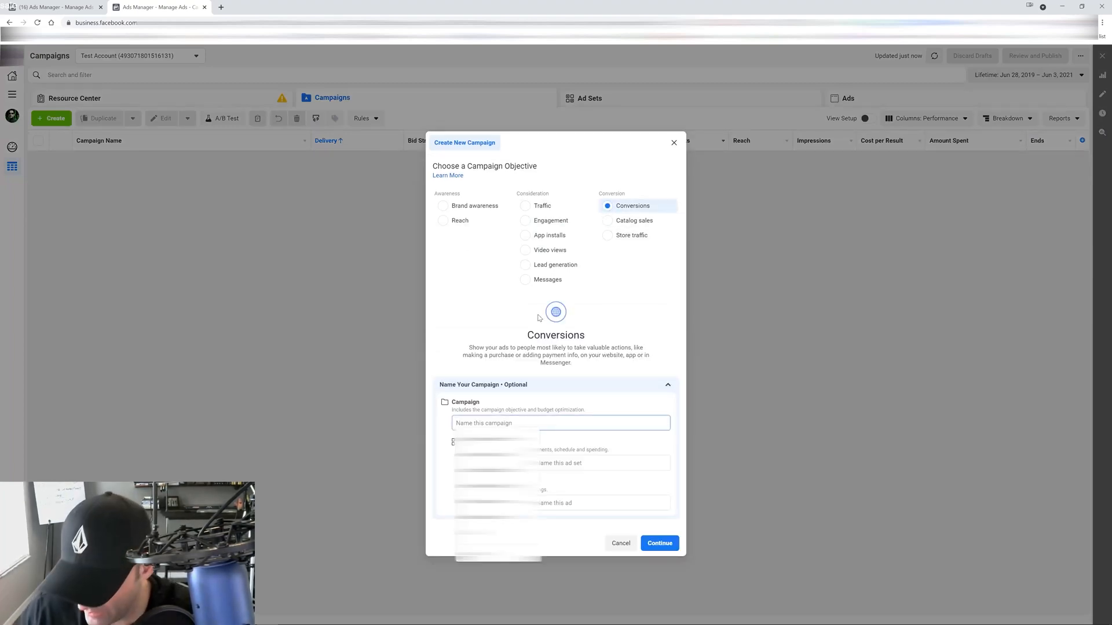
type("6.3")
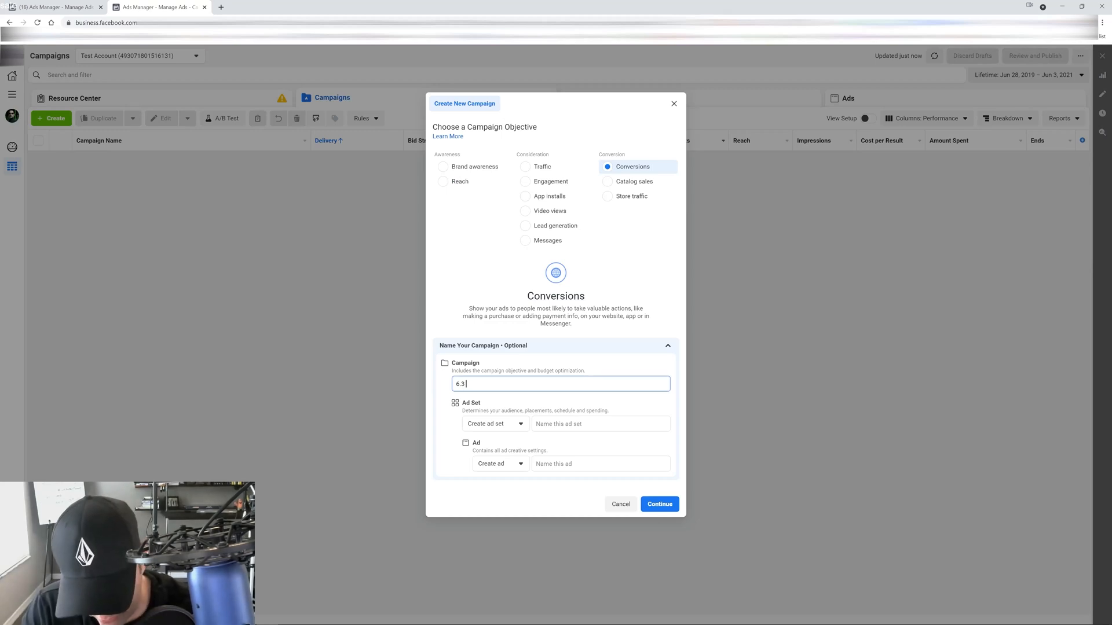
type(" Prospe")
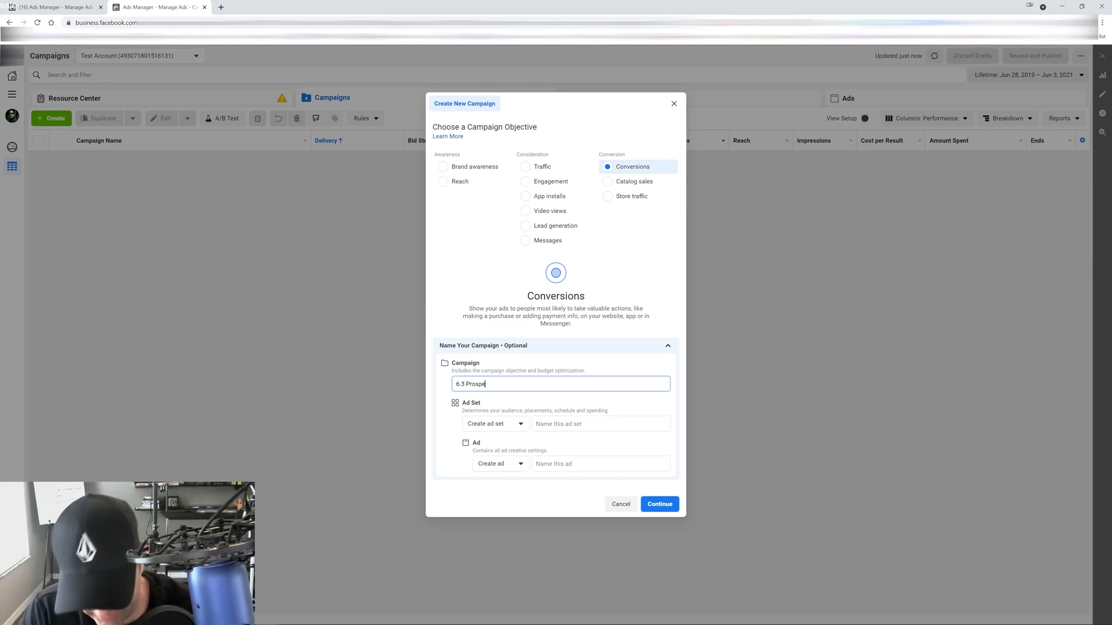
type("cting Inst")
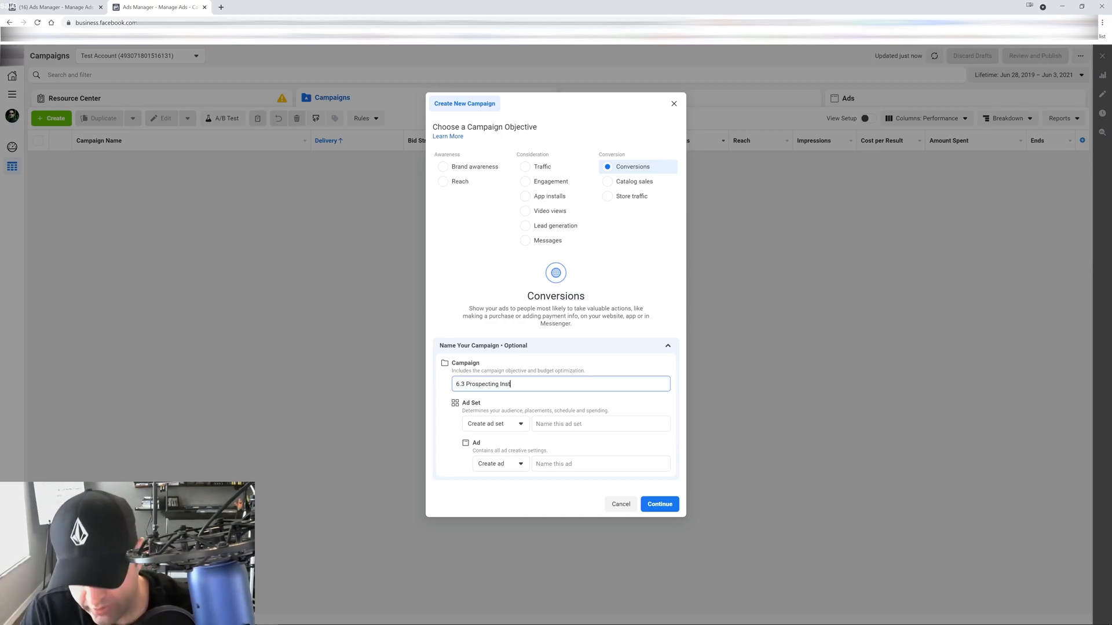
key("BackSpace")
key("BackSpace")
type("terests")
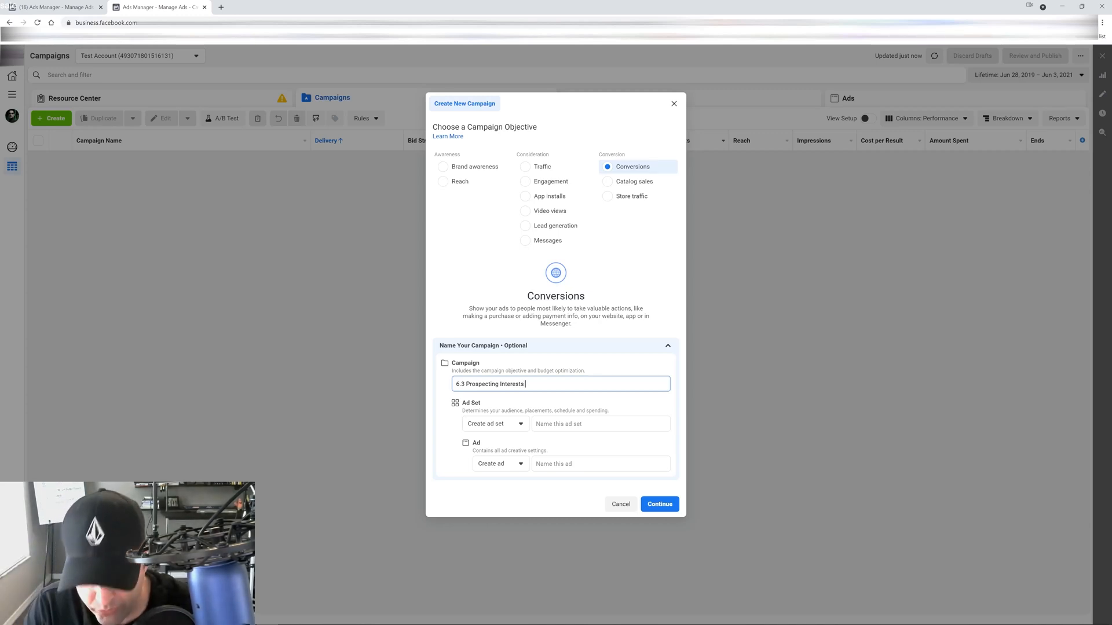
type("ABOCBO")
key("BackSpace")
key("BackSpace")
key("BackSpace")
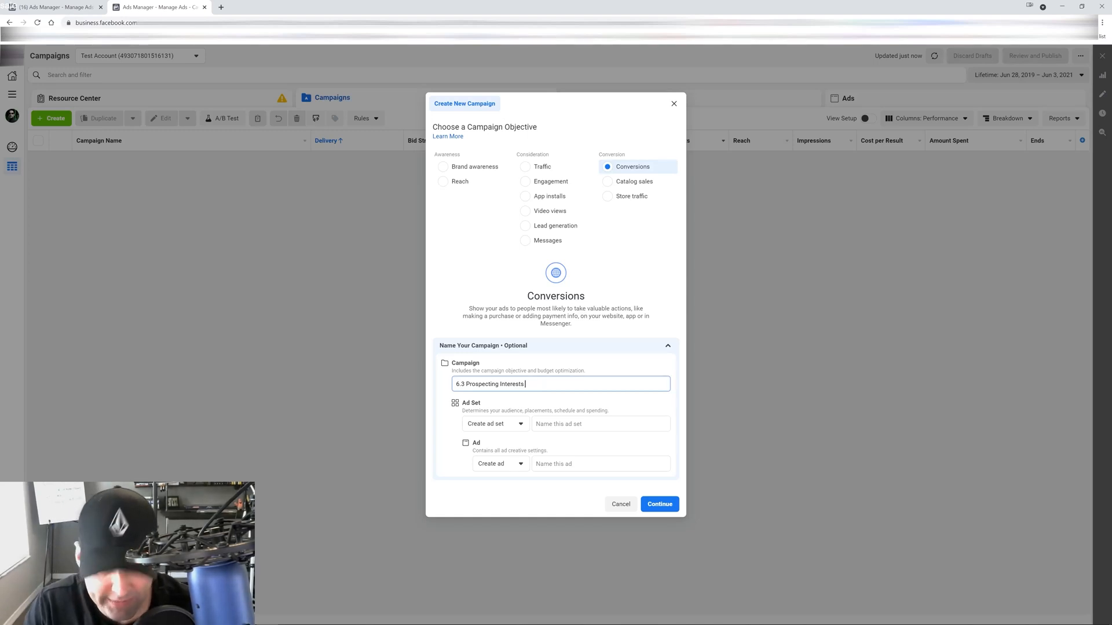
type("ABO")
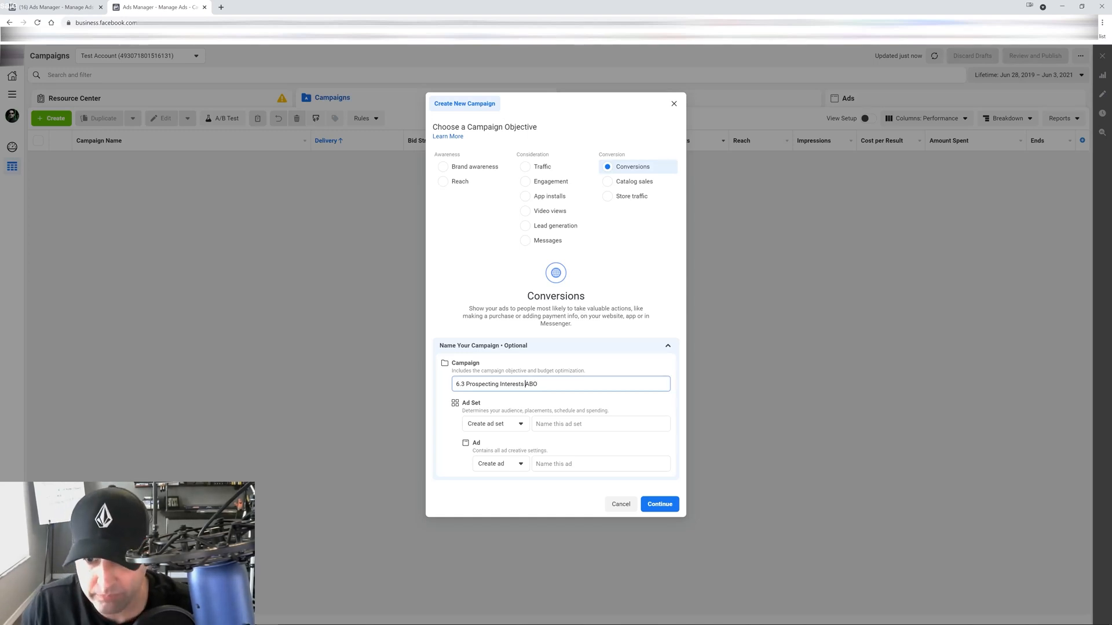
type("-")
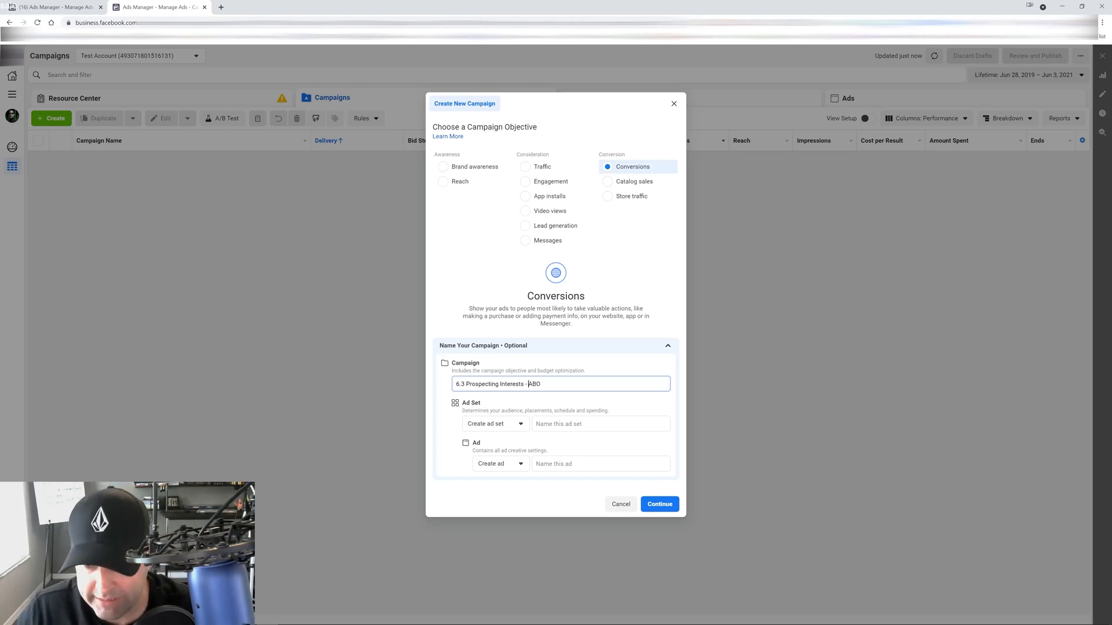
left_click(660, 504)
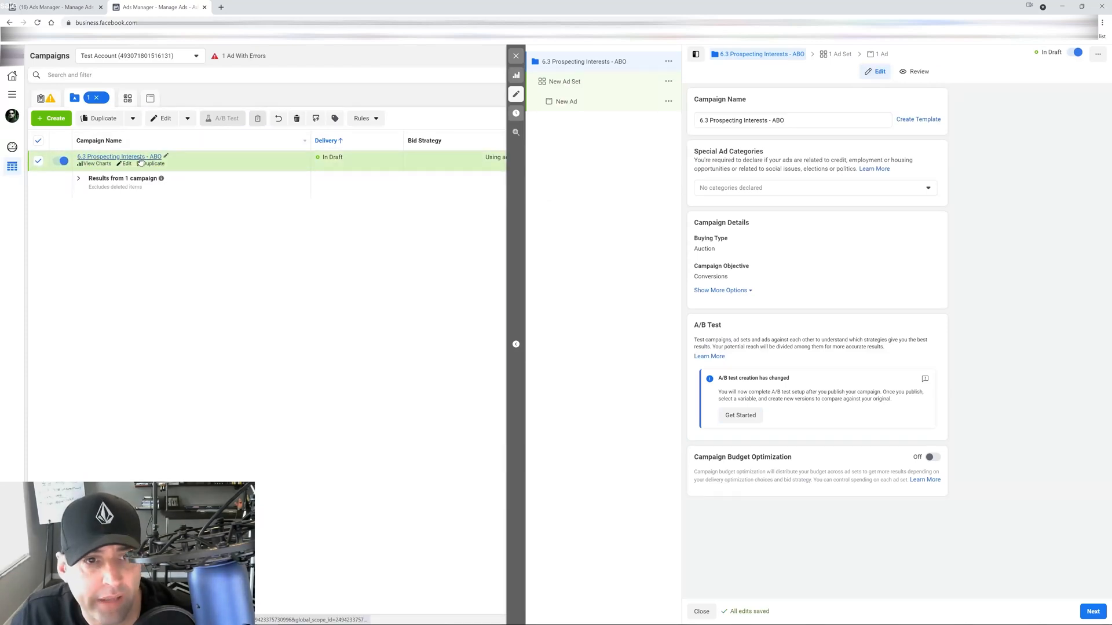
Step: Open the campaign's new ad set and restrict its audience to men aged 24 to 54
left_click(140, 160)
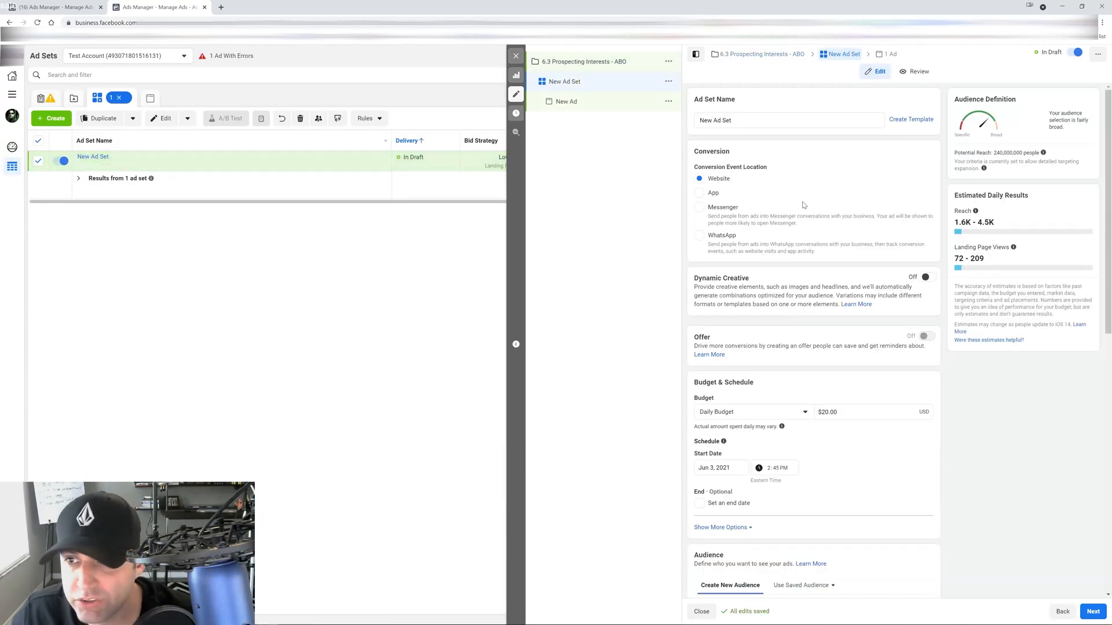
scroll(870, 256, "down", 5)
scroll(870, 256, "down", 3)
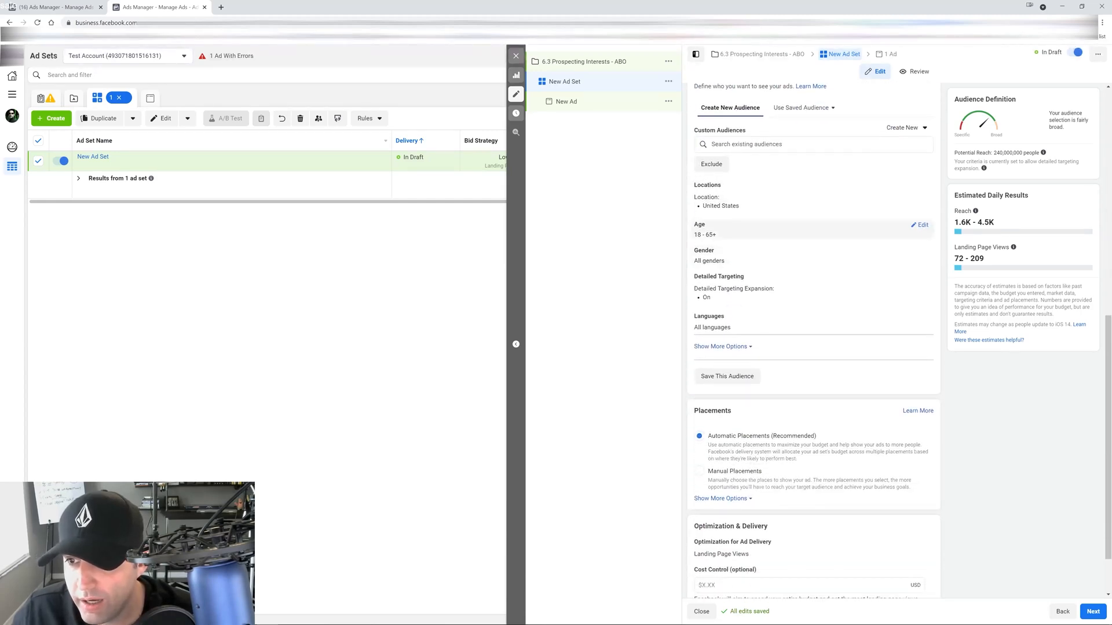
left_click(917, 226)
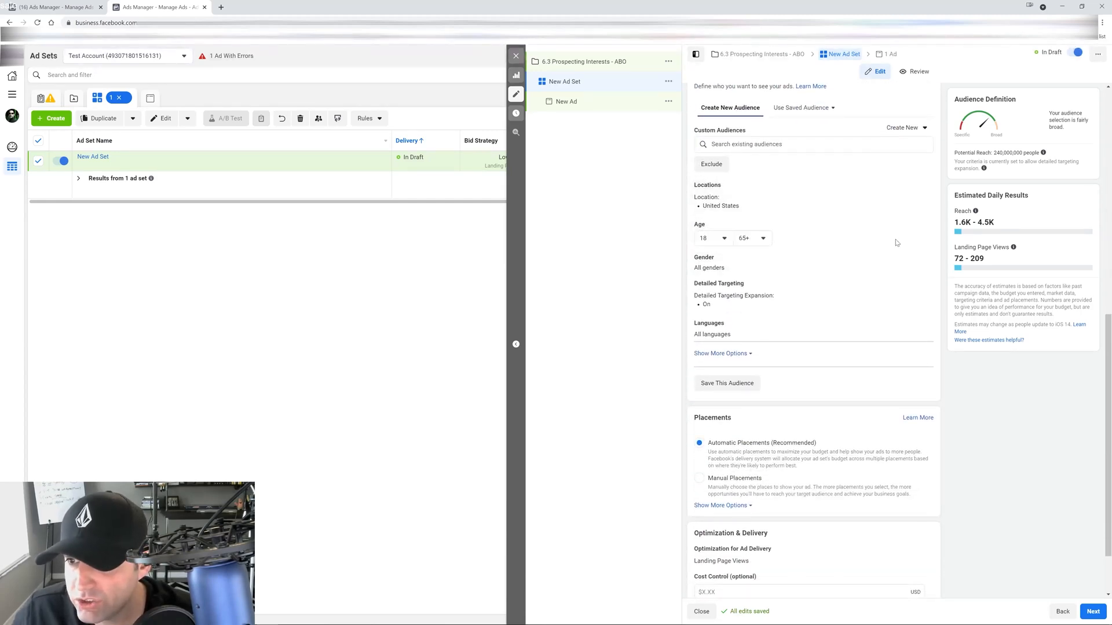
left_click(708, 239)
scroll(707, 353, "down", 2)
left_click(706, 339)
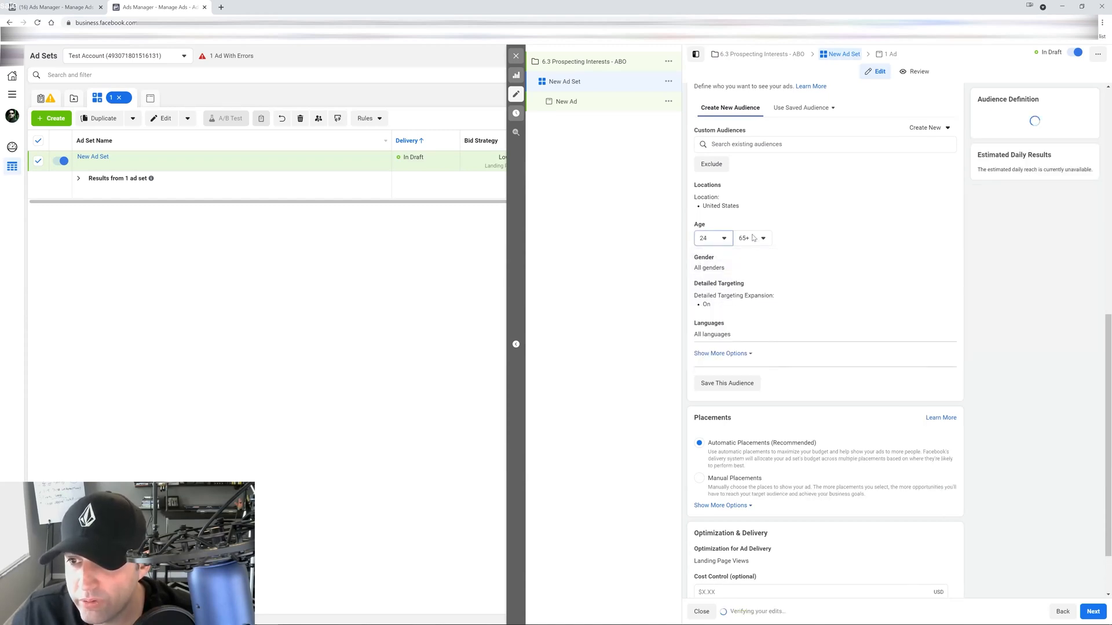
left_click(752, 238)
scroll(741, 281, "up", 1)
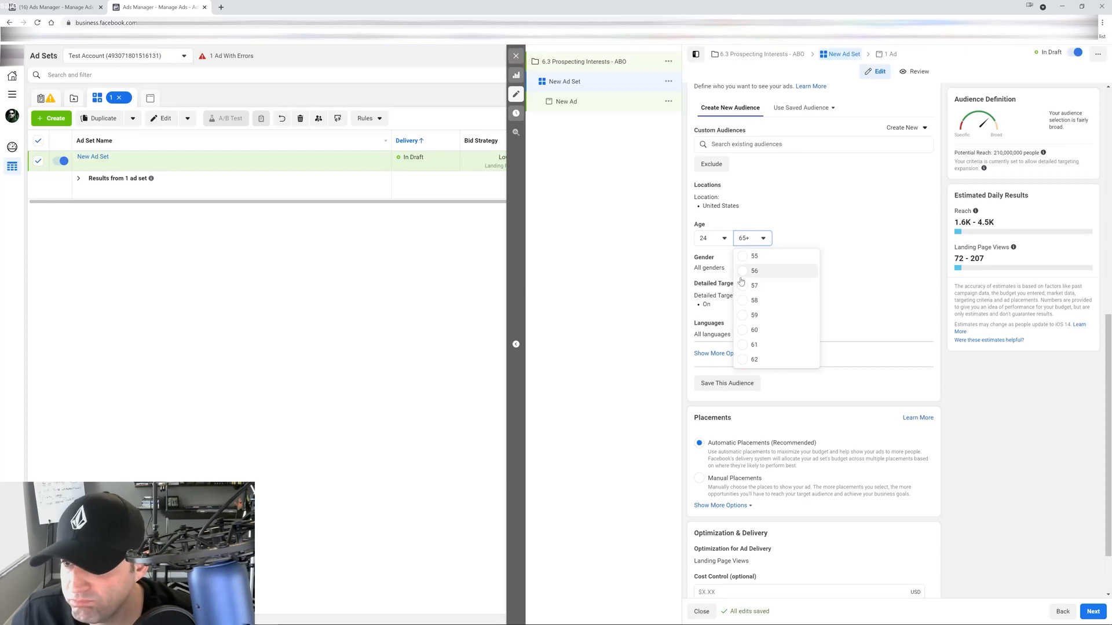
scroll(741, 284, "up", 1)
left_click(743, 286)
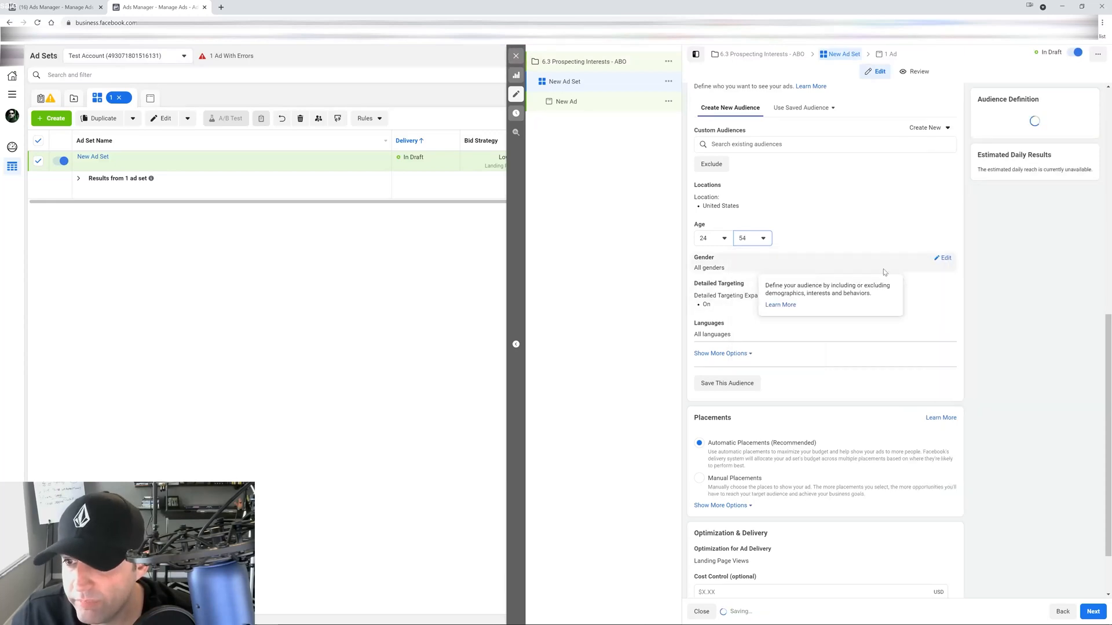
left_click(918, 263)
left_click(743, 269)
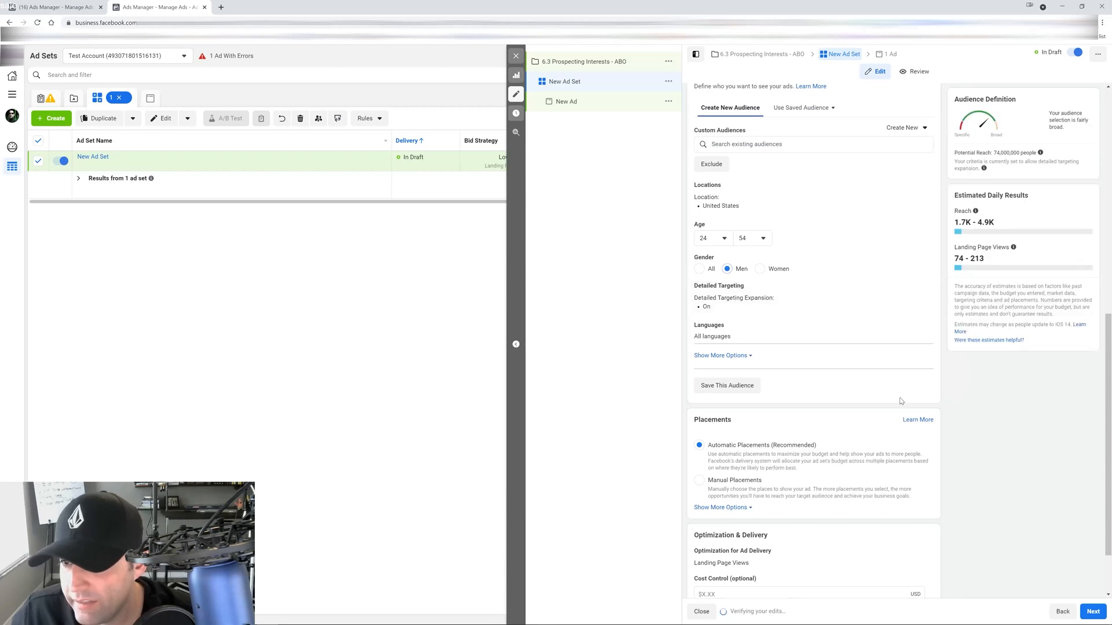
Step: Expand the ad set's optimization and delivery options and review the delivery type and remaining ad set settings
mouse_move(738, 314)
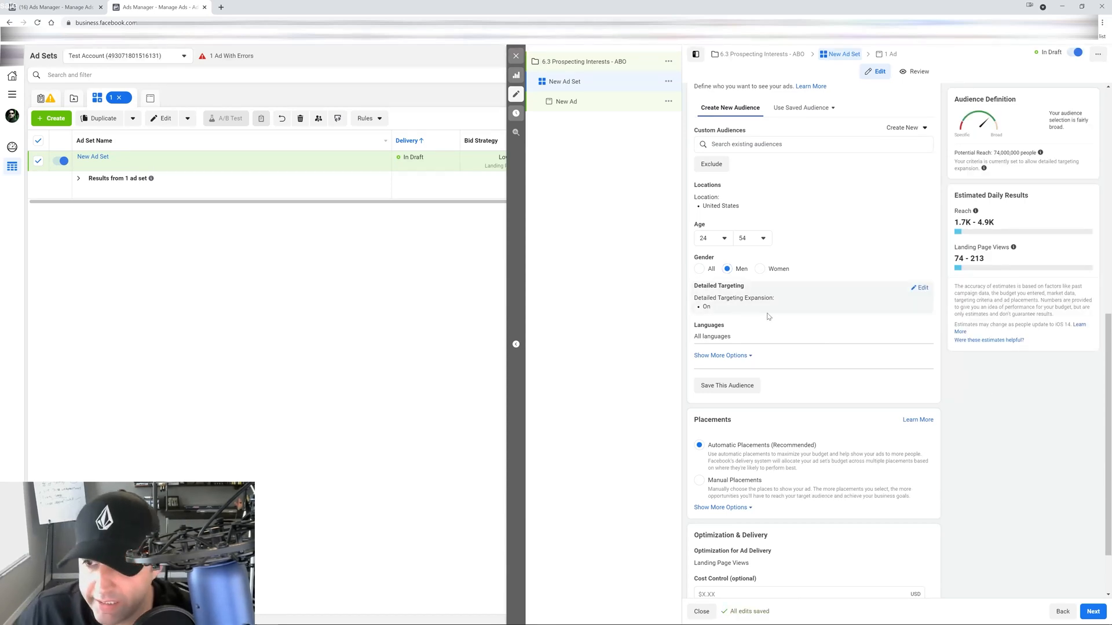
scroll(1003, 426, "down", 2)
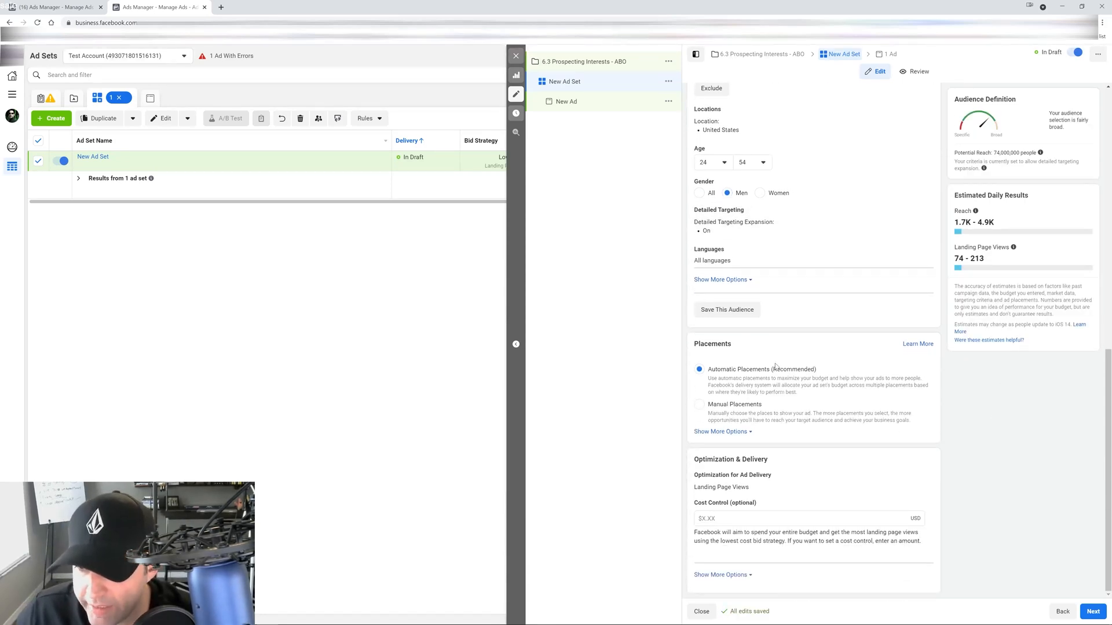
left_click(748, 577)
scroll(964, 509, "down", 1)
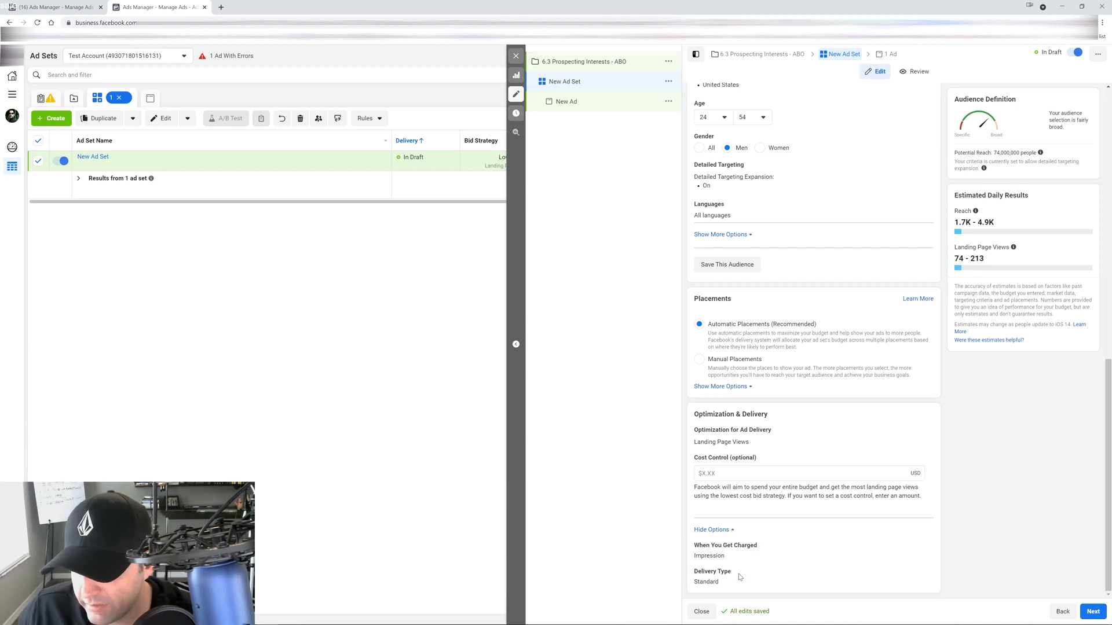
scroll(834, 539, "up", 10)
scroll(822, 521, "down", 10)
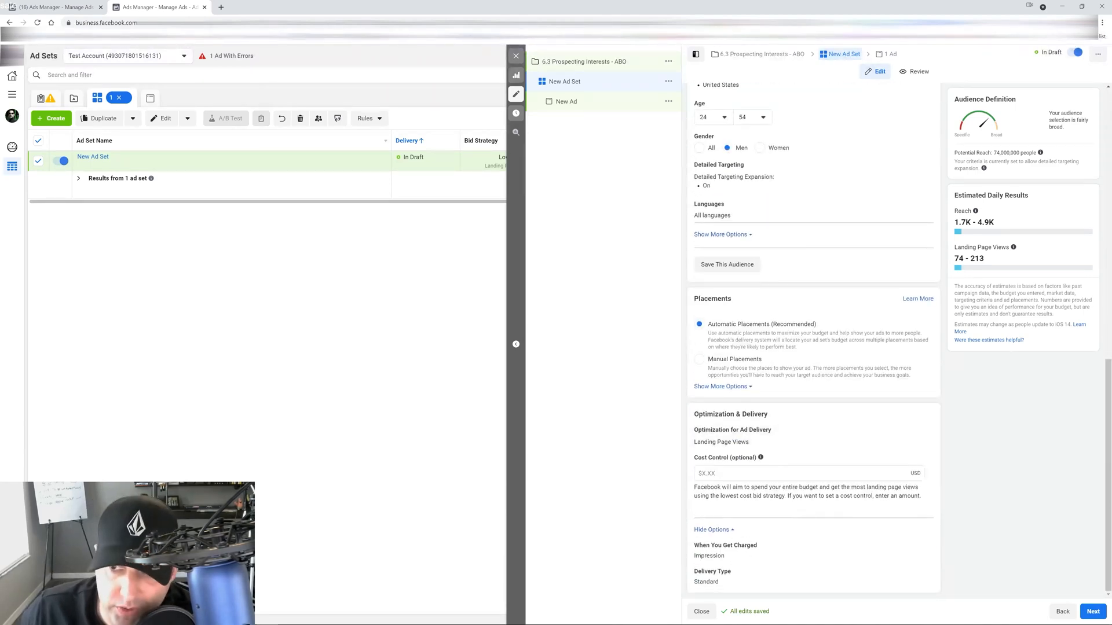
mouse_move(735, 572)
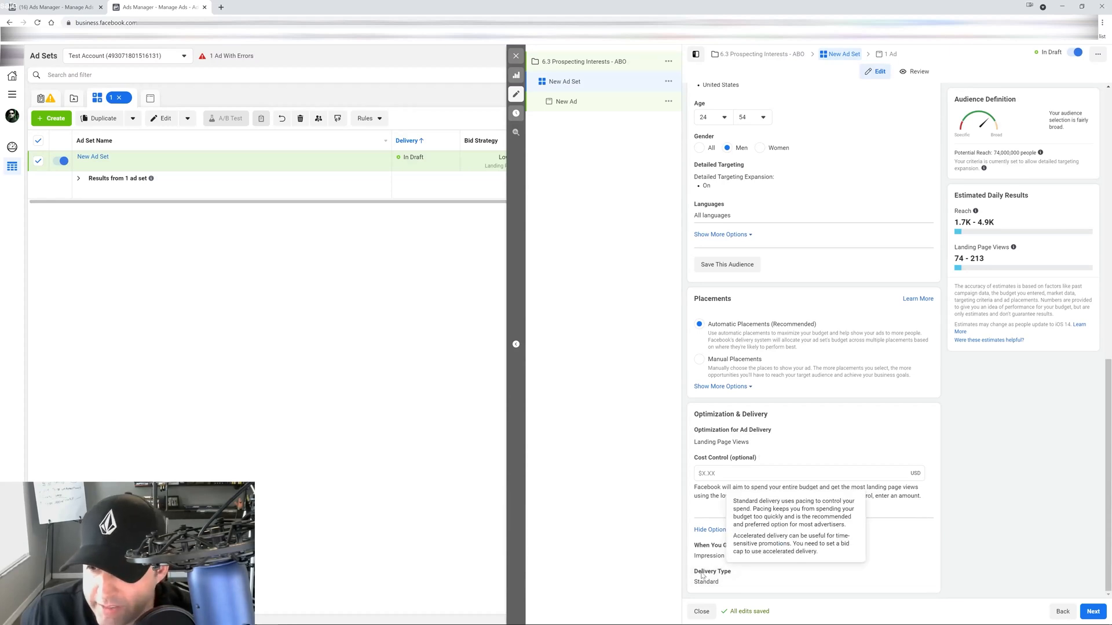
scroll(947, 431, "up", 10)
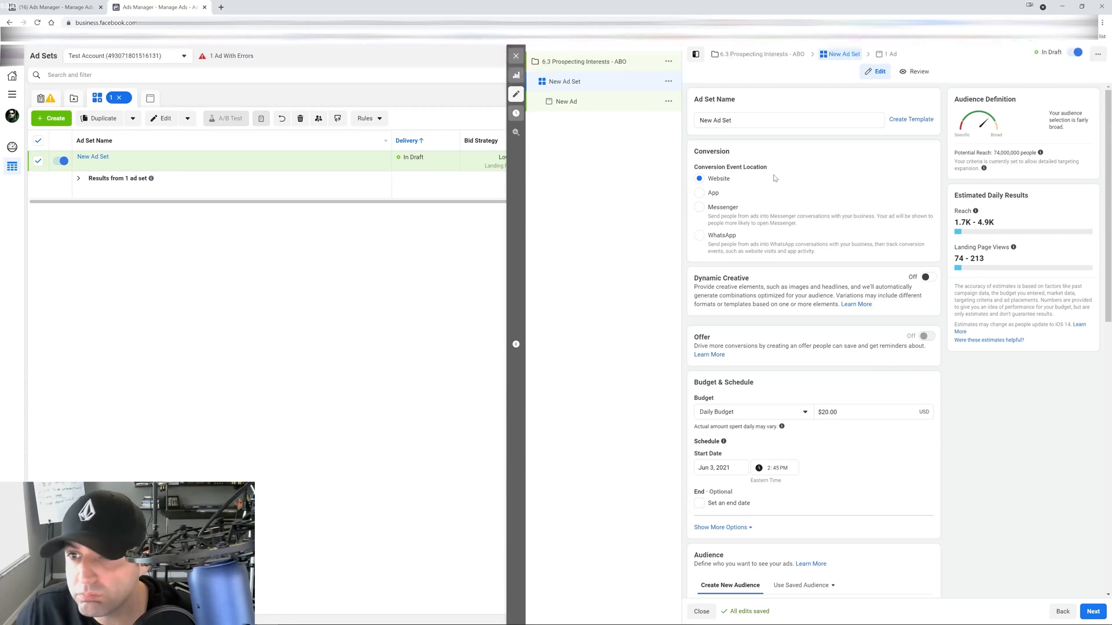
scroll(822, 354, "down", 6)
left_click(743, 272)
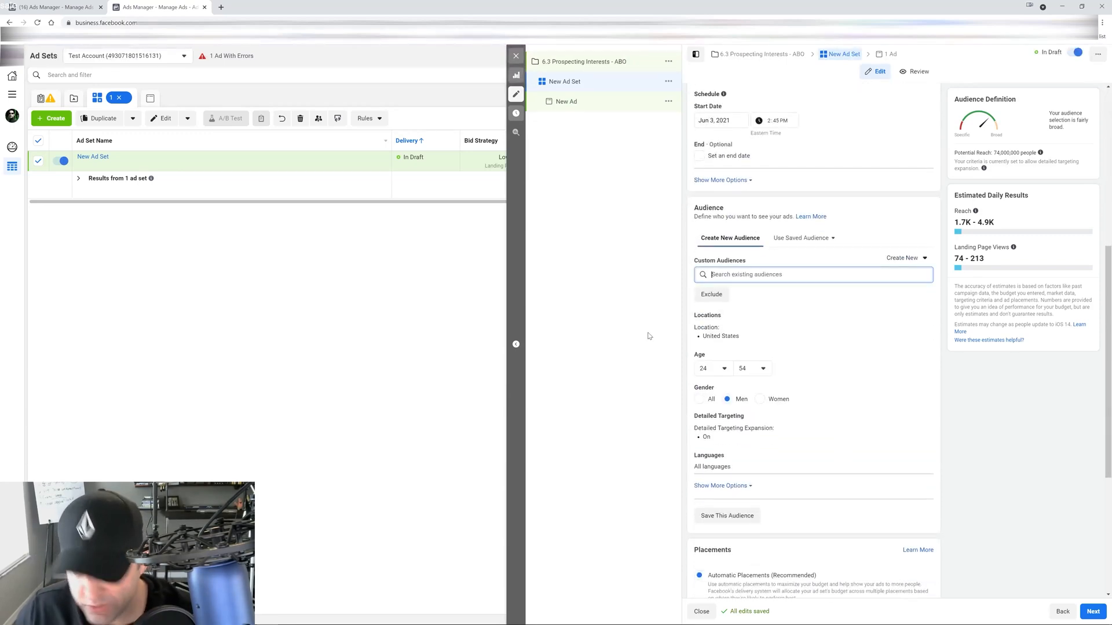
type("dog")
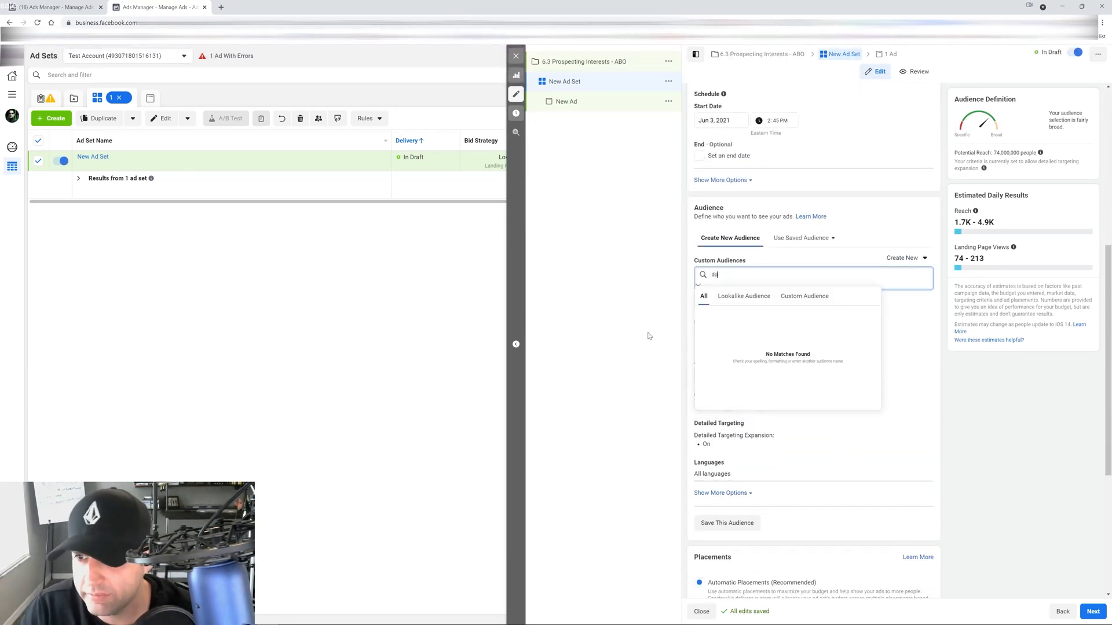
key("BackSpace")
key("BackSpace")
key("BackSpace")
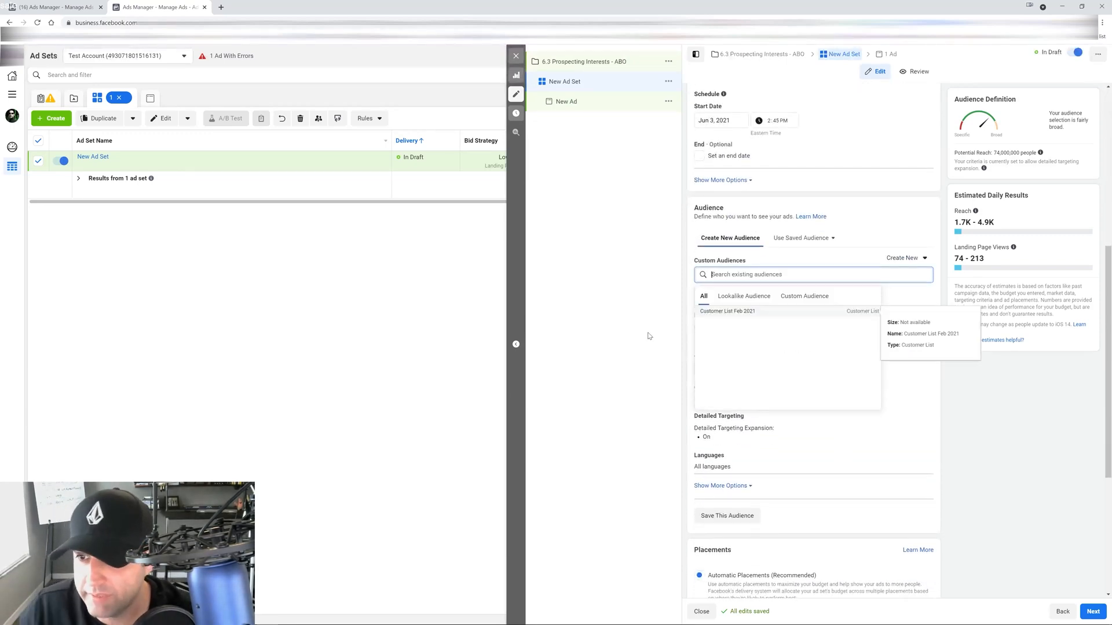
left_click(939, 433)
Step: Search the ad set's detailed targeting for "dogs" and add the Dogs interest
scroll(857, 388, "down", 2)
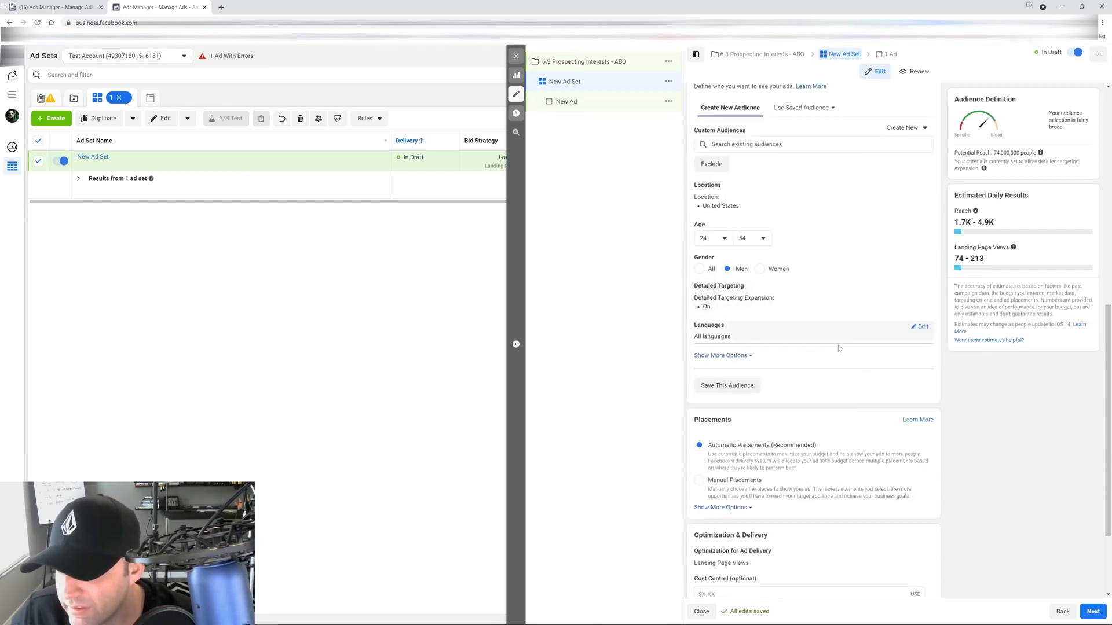
scroll(808, 324, "up", 1)
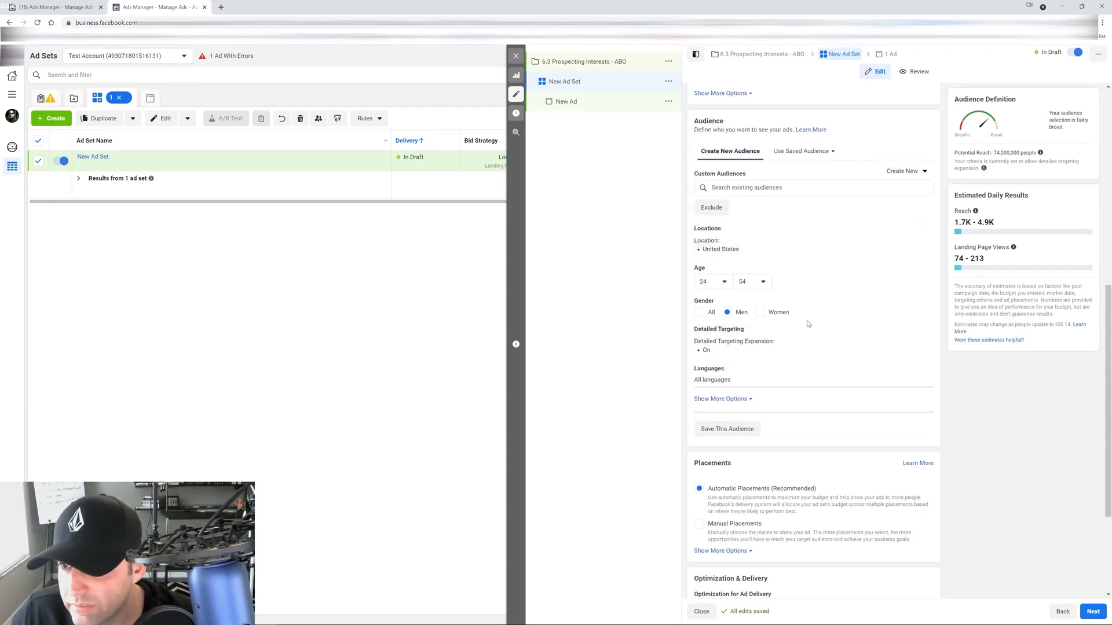
left_click(920, 332)
left_click(728, 356)
type("dogs")
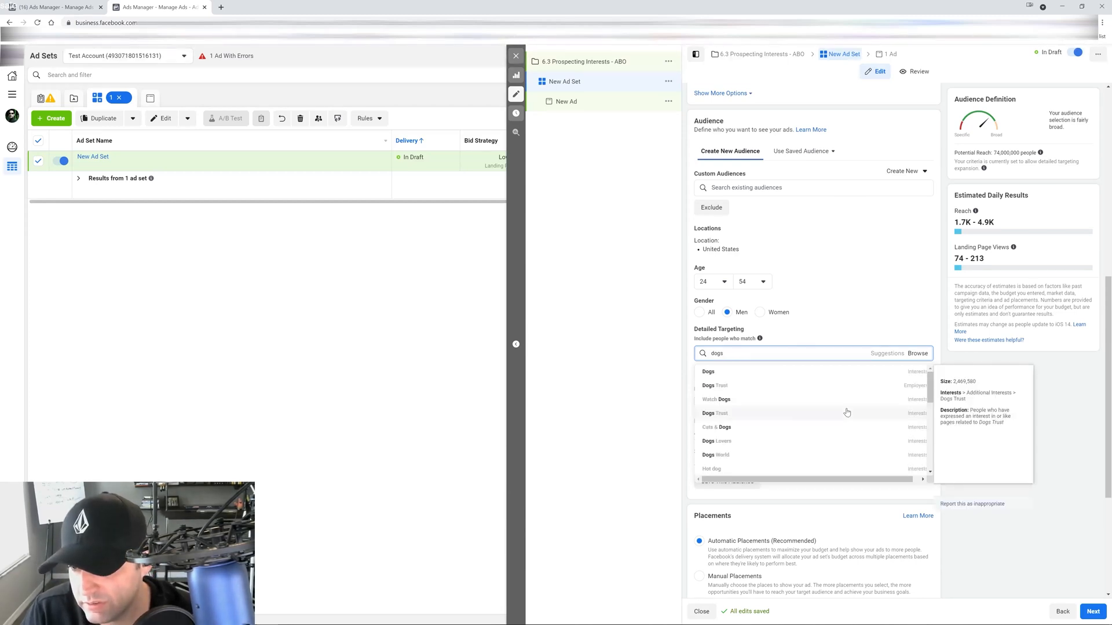
left_click(753, 372)
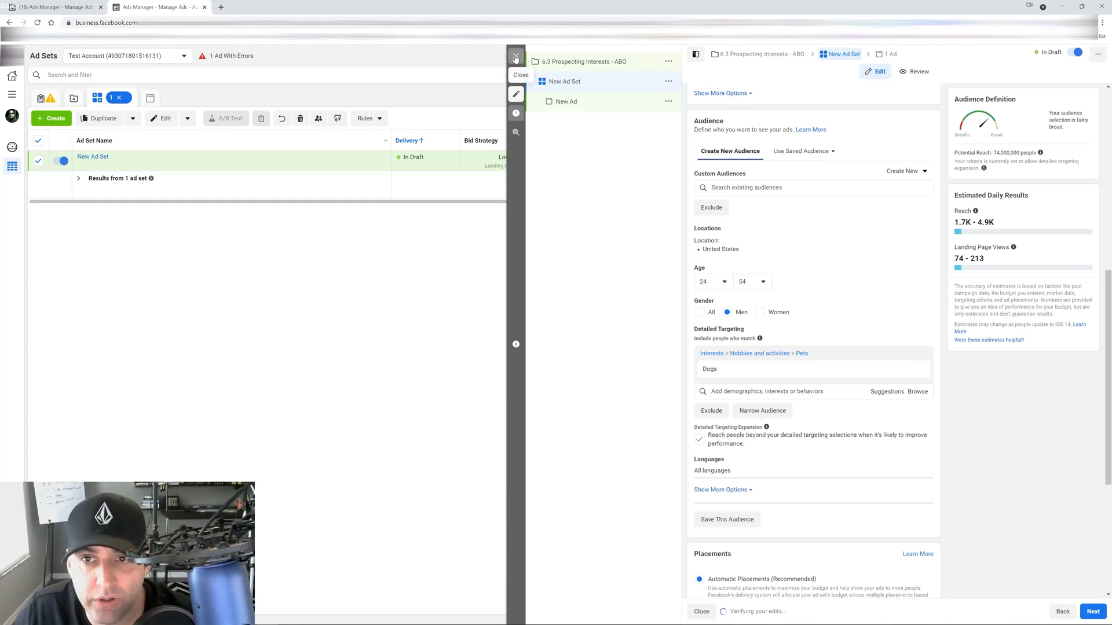
Step: Rename the new ad set "Dogs Single Broad - USA - Males - 24 to 54 - Auto - DON - 7 Day Click" and save it to draft
left_click(516, 56)
left_click(114, 157)
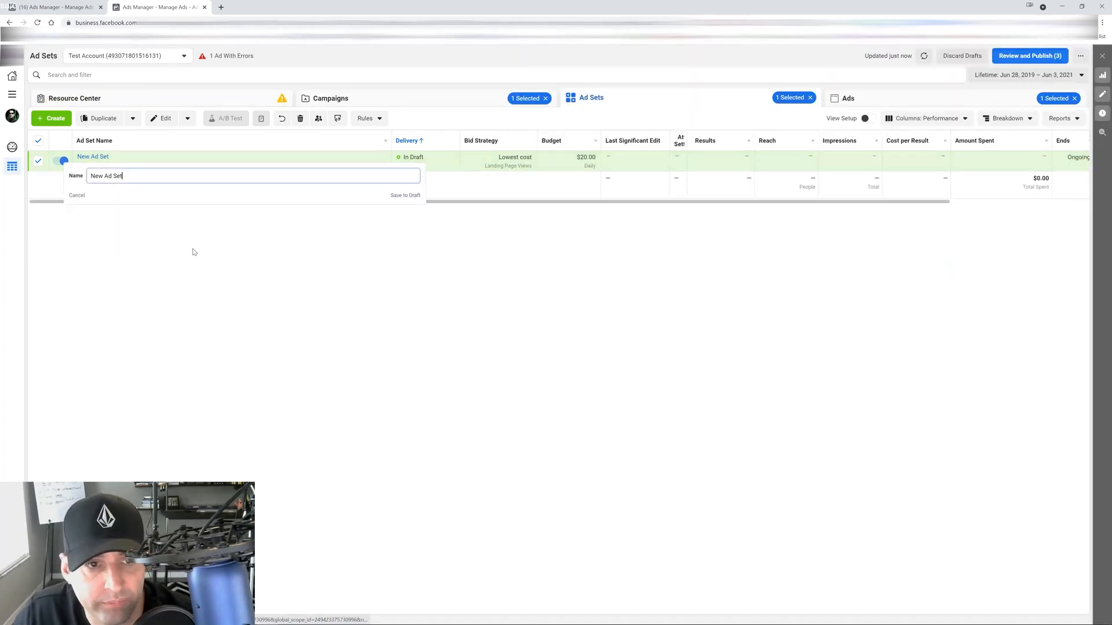
key("BackSpace")
key("BackSpace")
key("BackSpace")
key("BackSpace")
key("BackSpace")
key("BackSpace")
key("BackSpace")
key("BackSpace")
key("BackSpace")
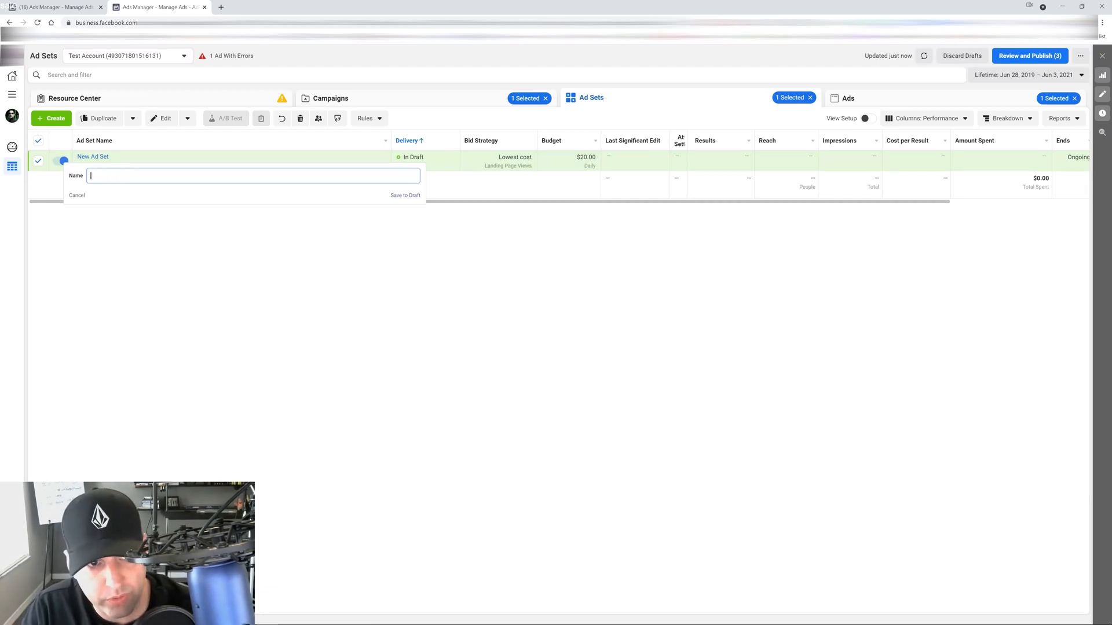
type("Dogs")
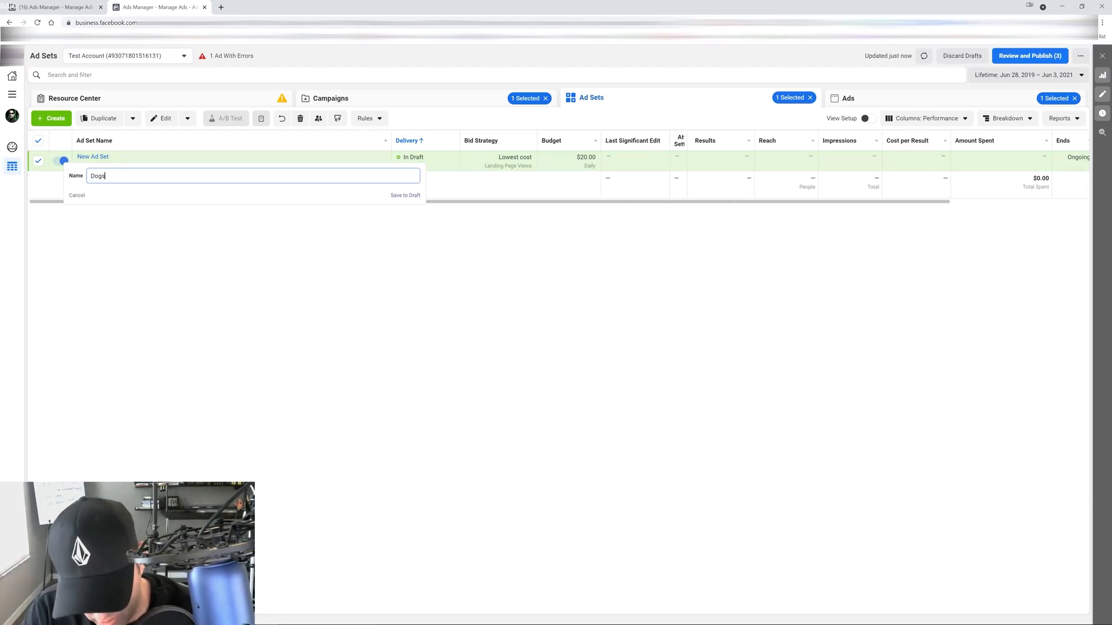
type(" Single Broad Ineter")
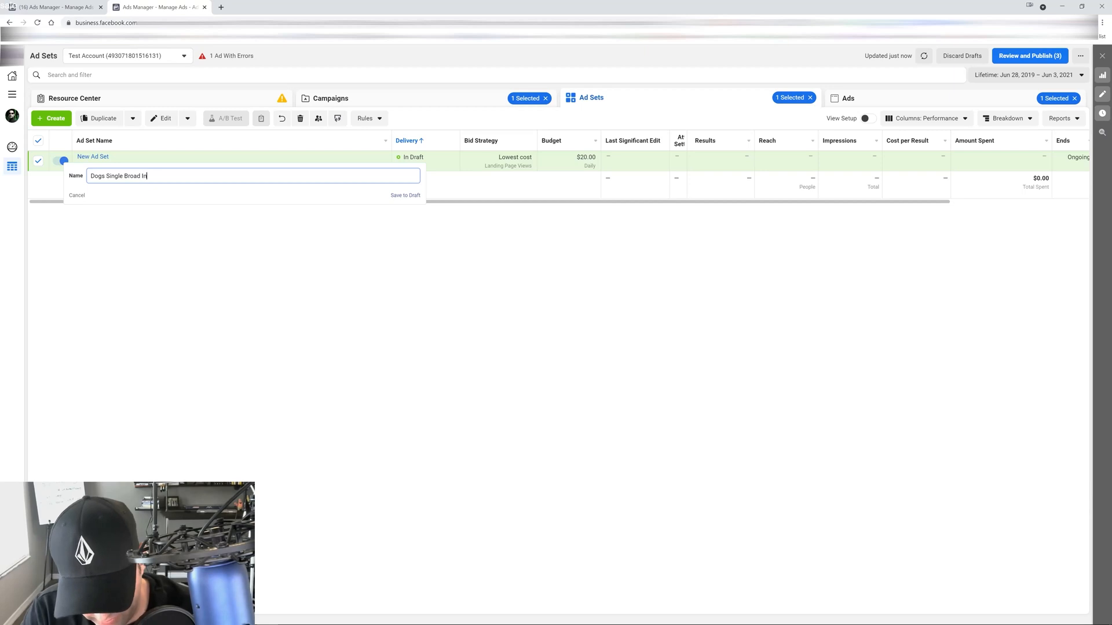
key("BackSpace")
key("BackSpace")
key("BackSpace")
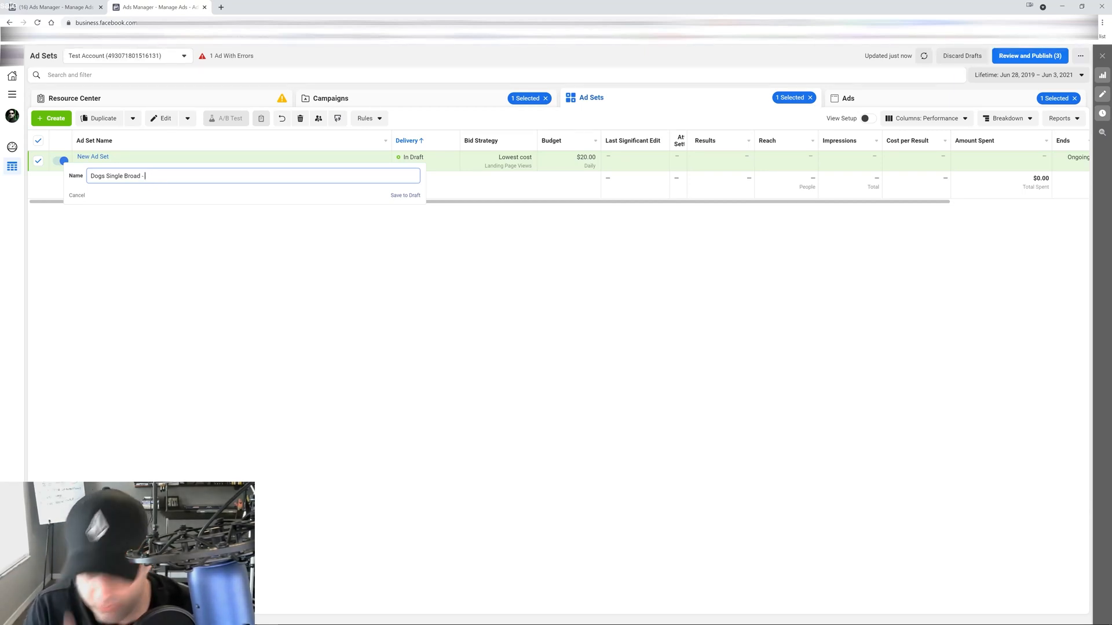
type("Auto")
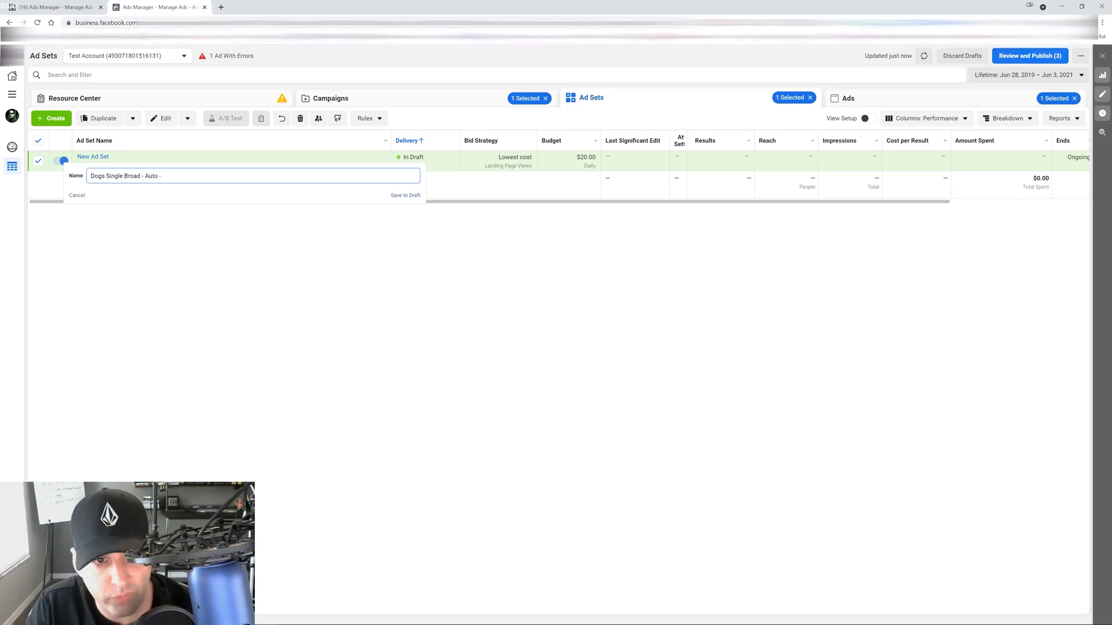
type("- Males -")
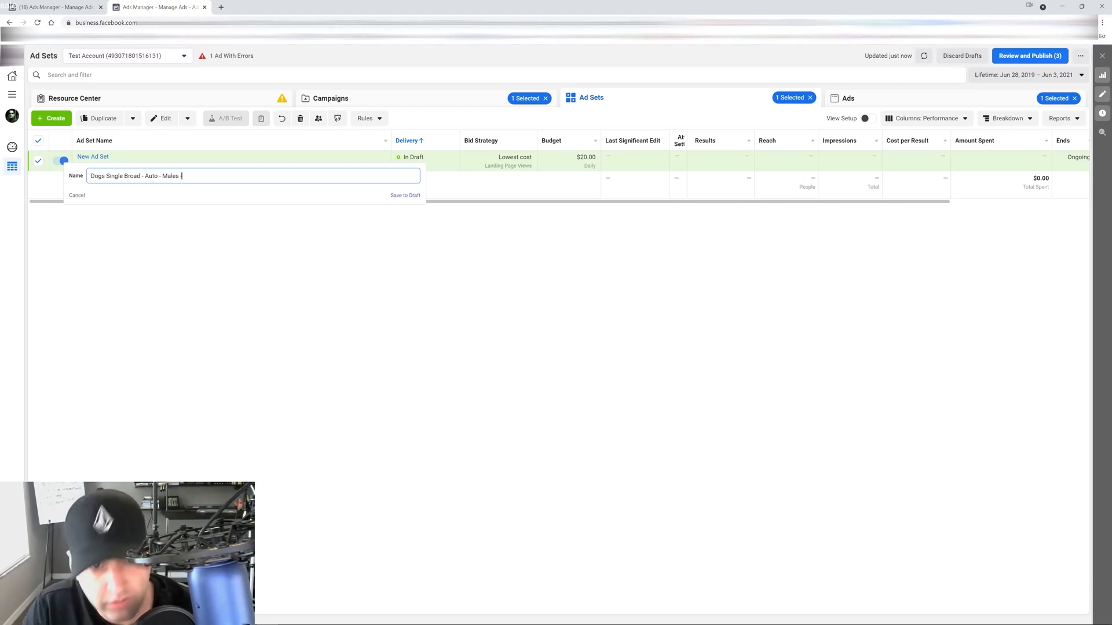
key("BackSpace")
key("BackSpace")
key("BackSpace")
key("BackSpace")
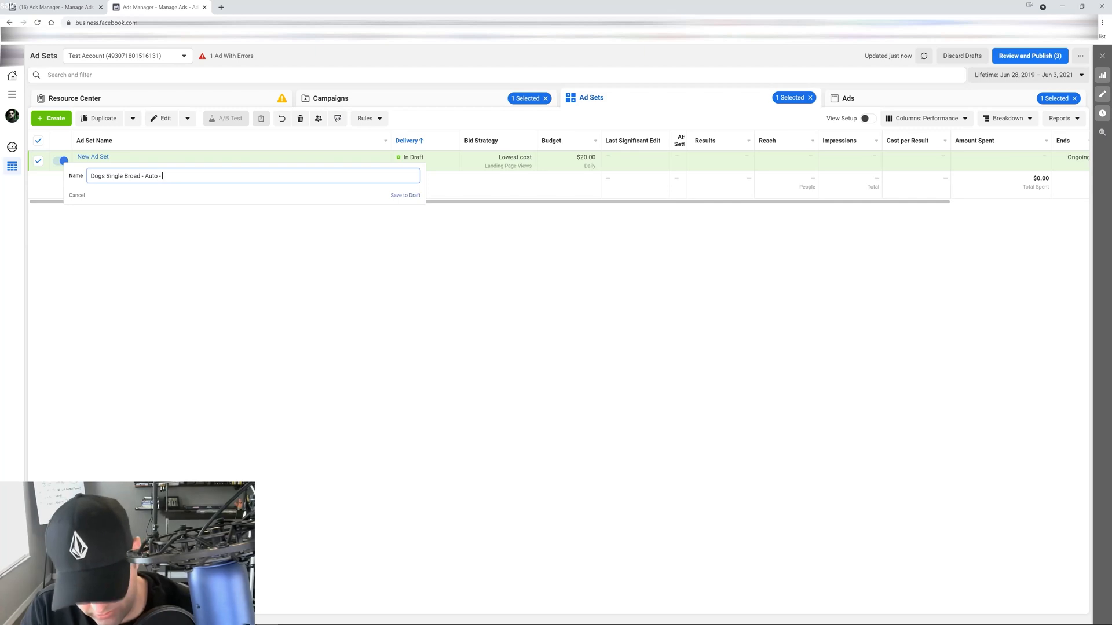
key("BackSpace")
key("BackSpace")
key("BackSpace")
type("USA")
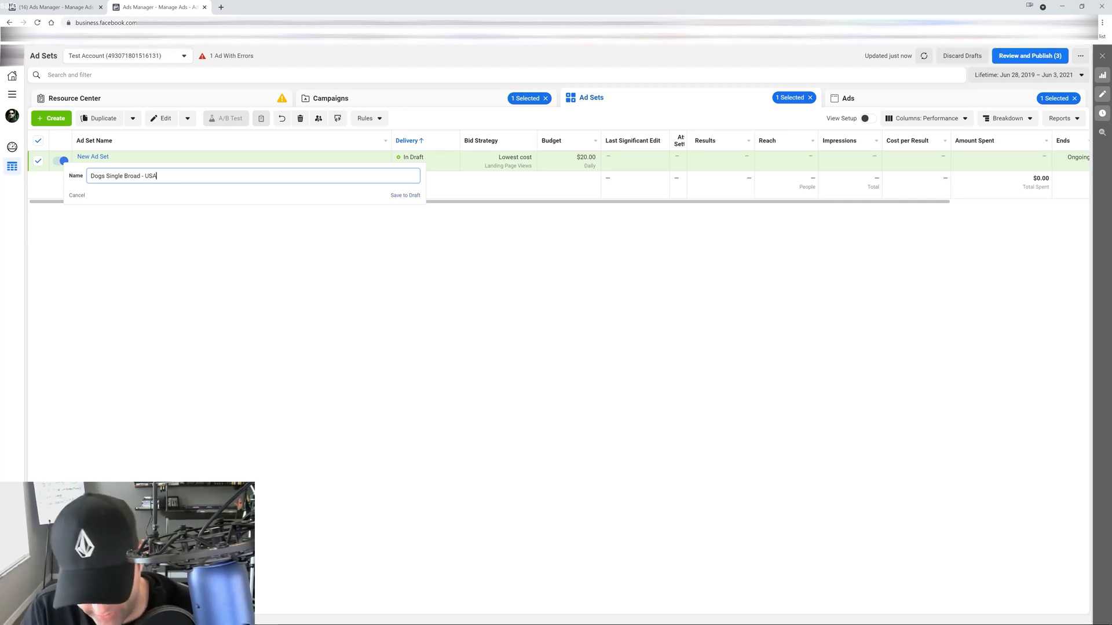
type("-")
key("BackSpace")
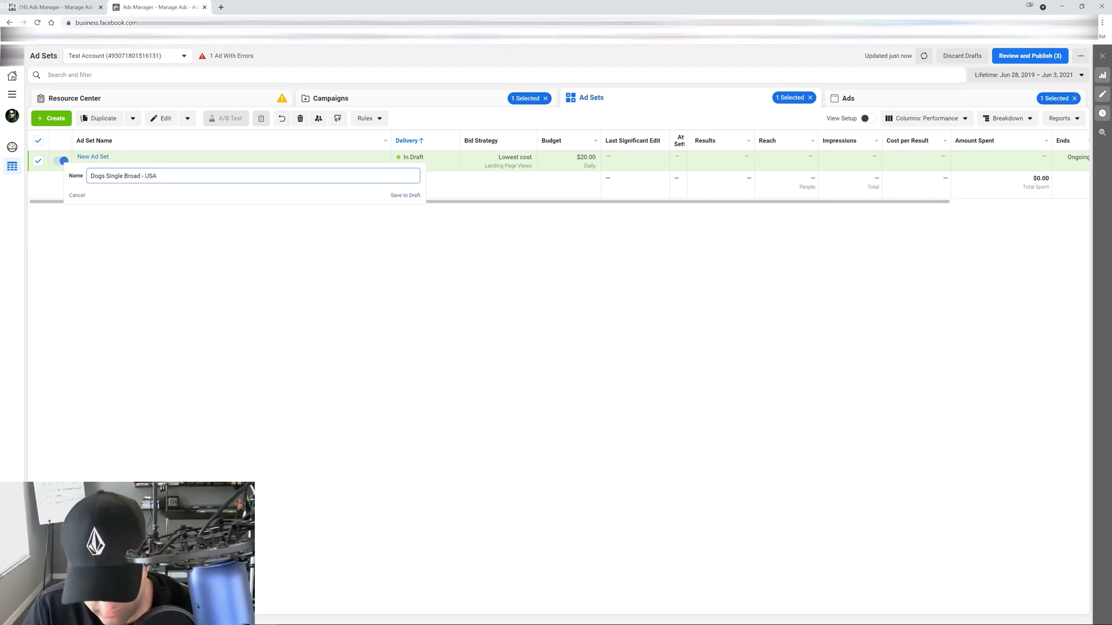
type("- Males")
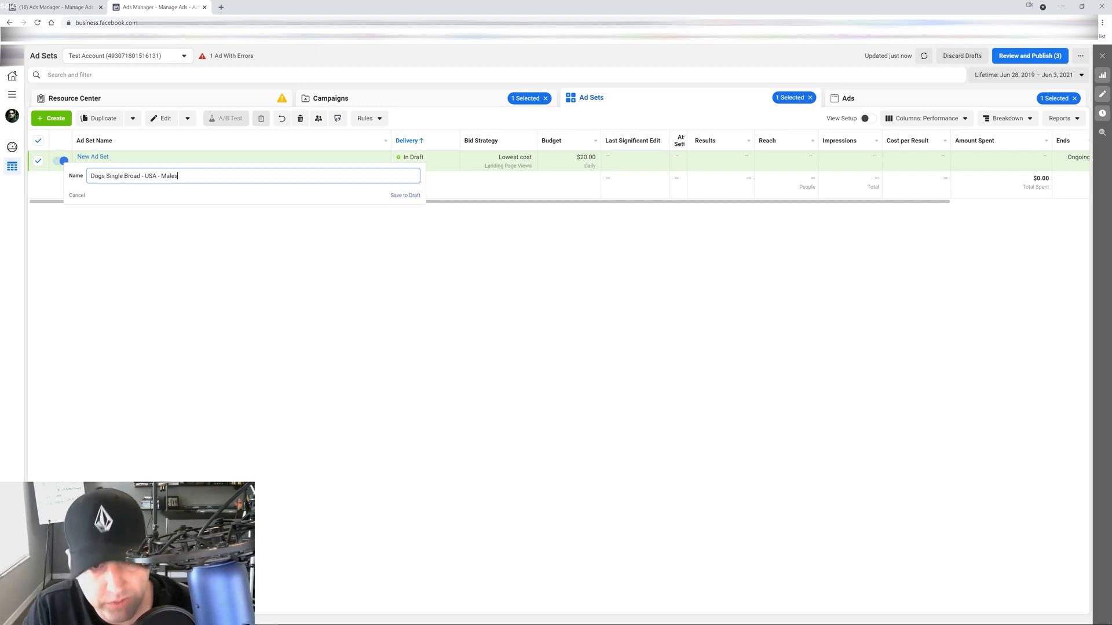
type(" - 24 to 54 - Auto - DON -")
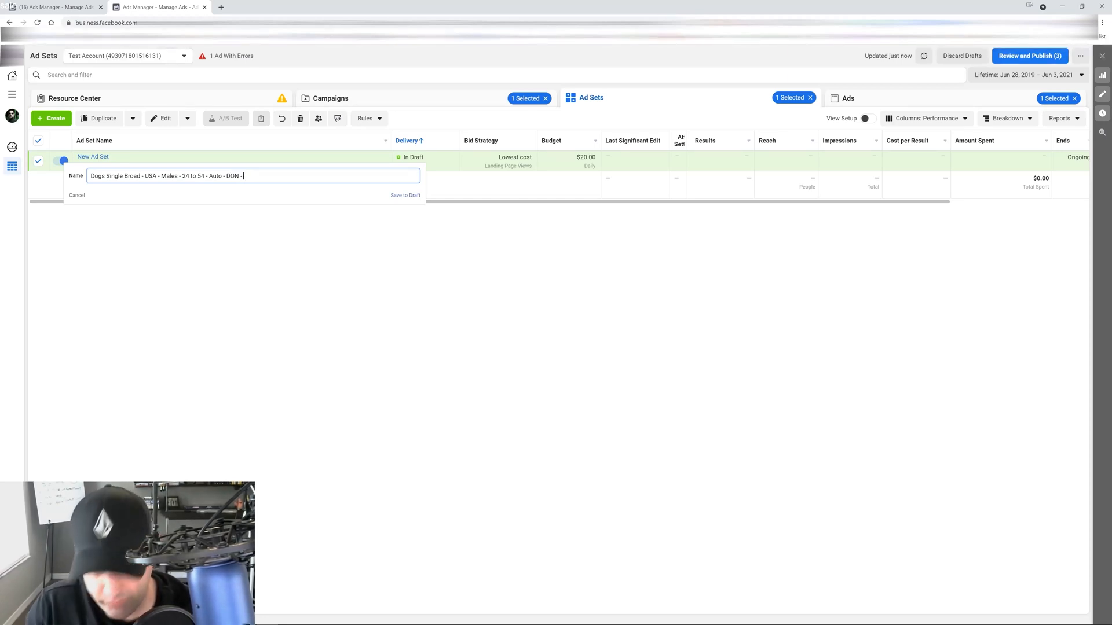
type("Day")
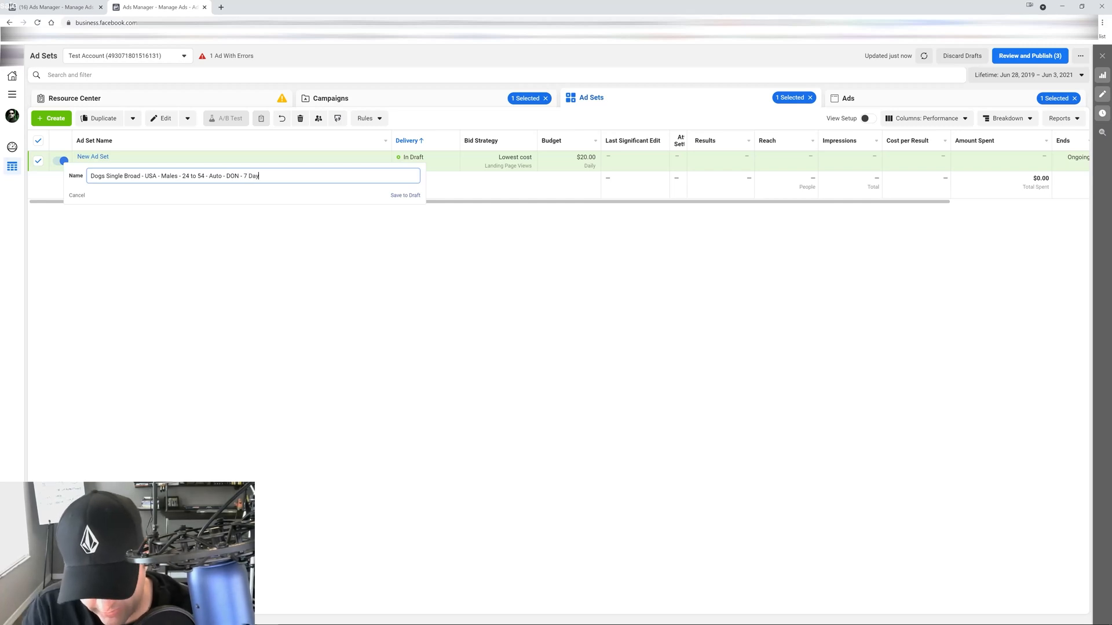
type(" click]=")
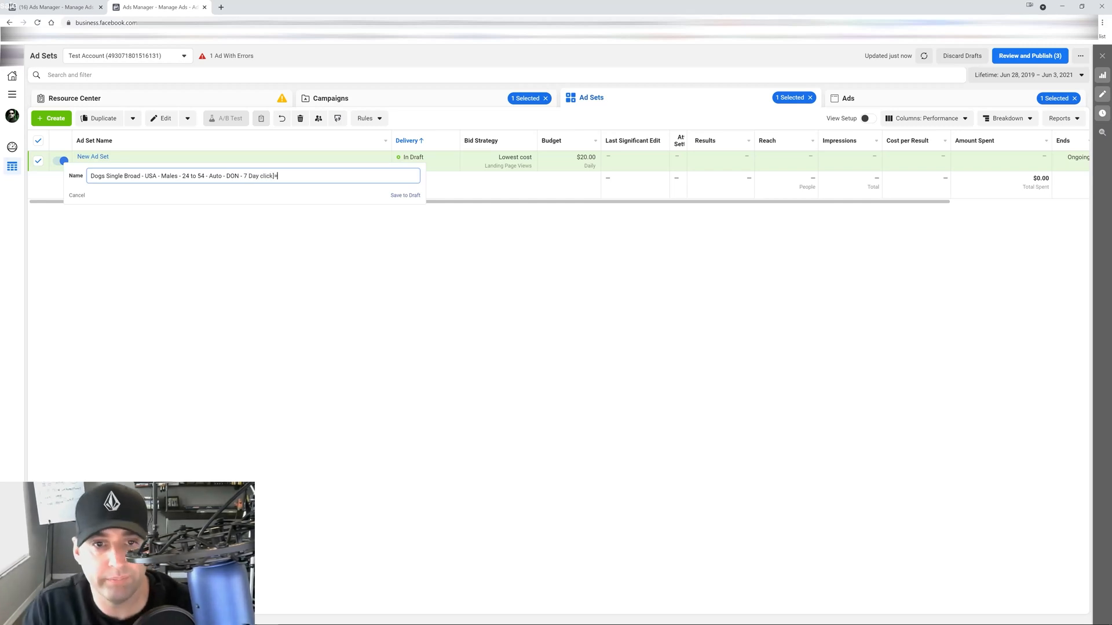
key("BackSpace")
key("BackSpace")
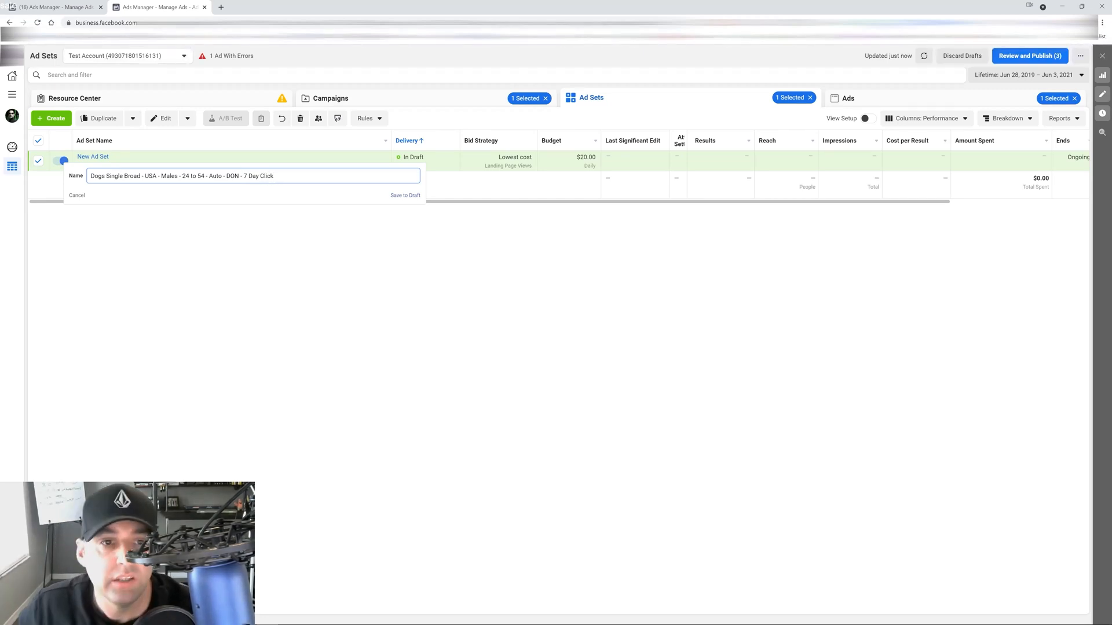
left_click(405, 196)
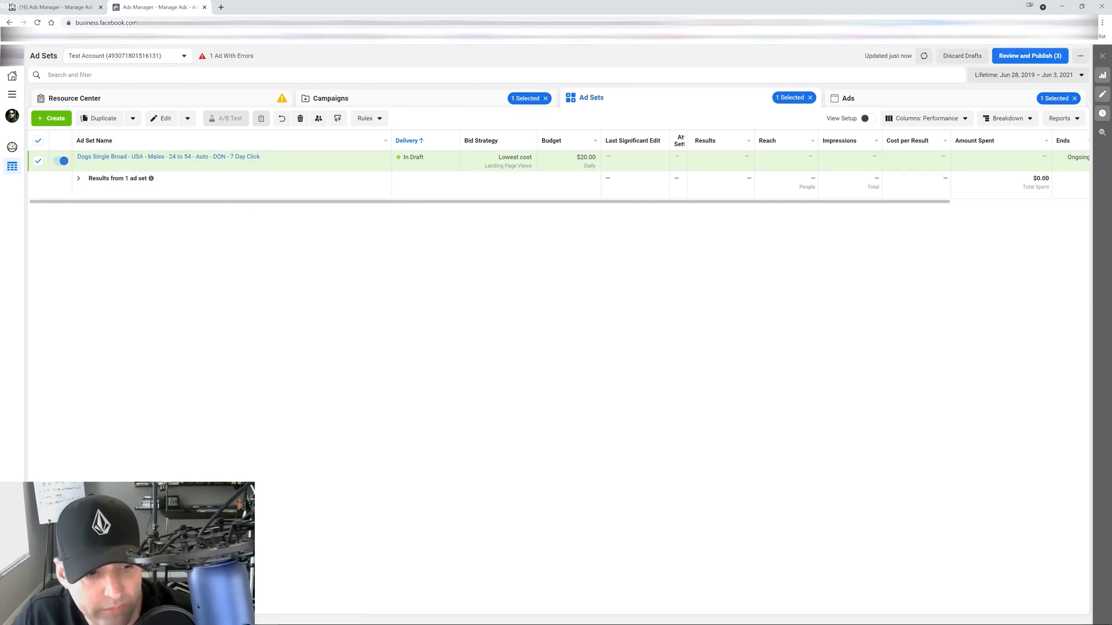
Step: Open the ad set's ads and rename the new ad "6.3 Evergreen Video Compilation Treats", saving it to draft
left_click(185, 159)
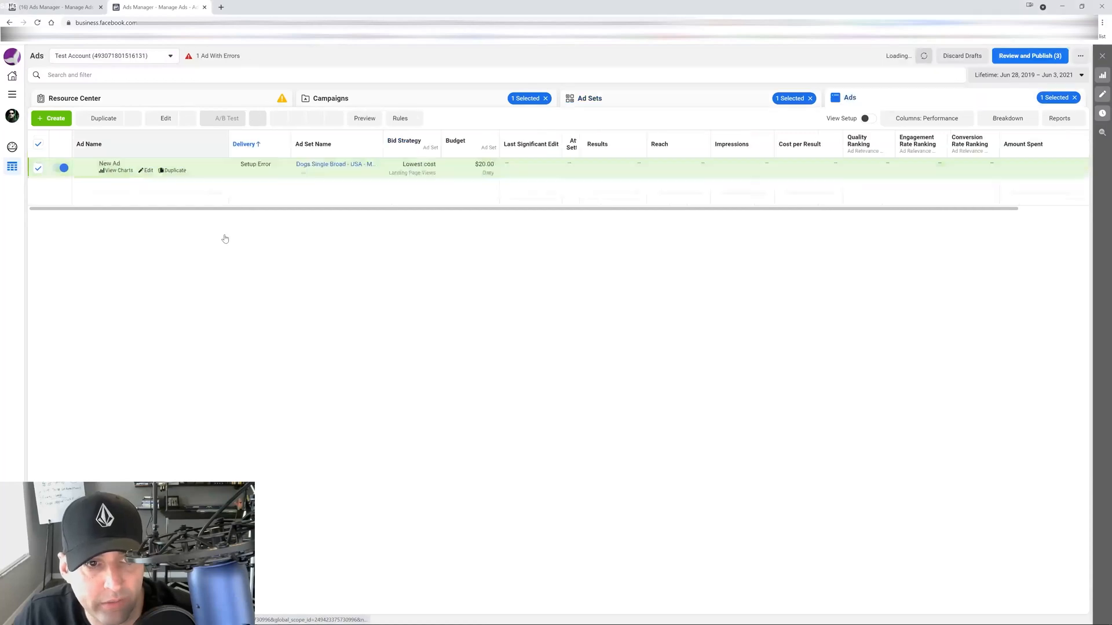
left_click(127, 163)
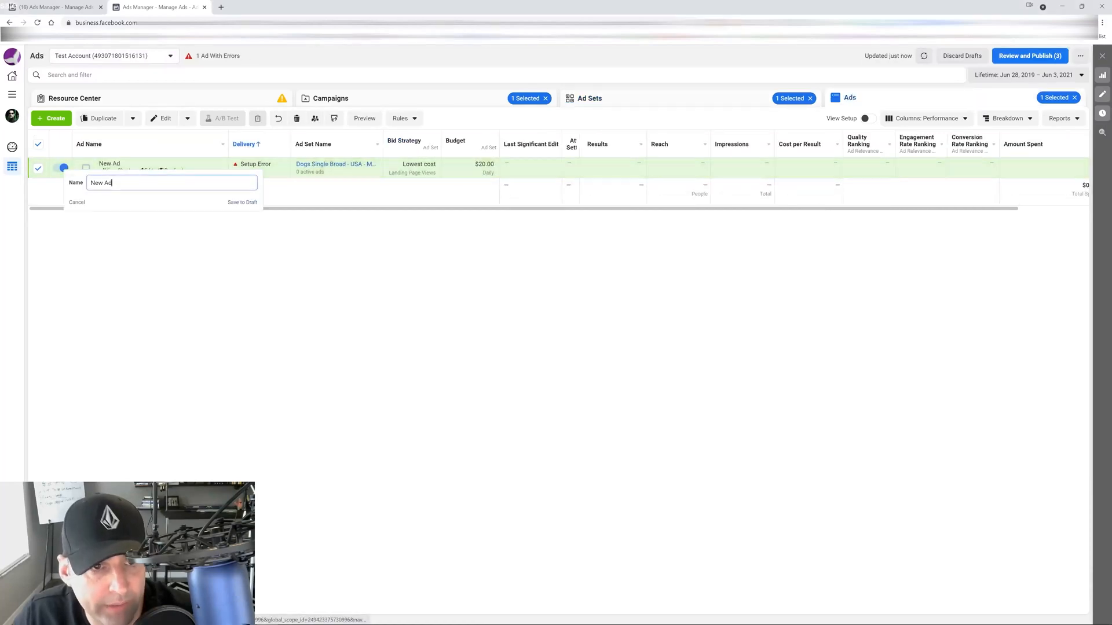
key("ctrl+a")
type("6.3")
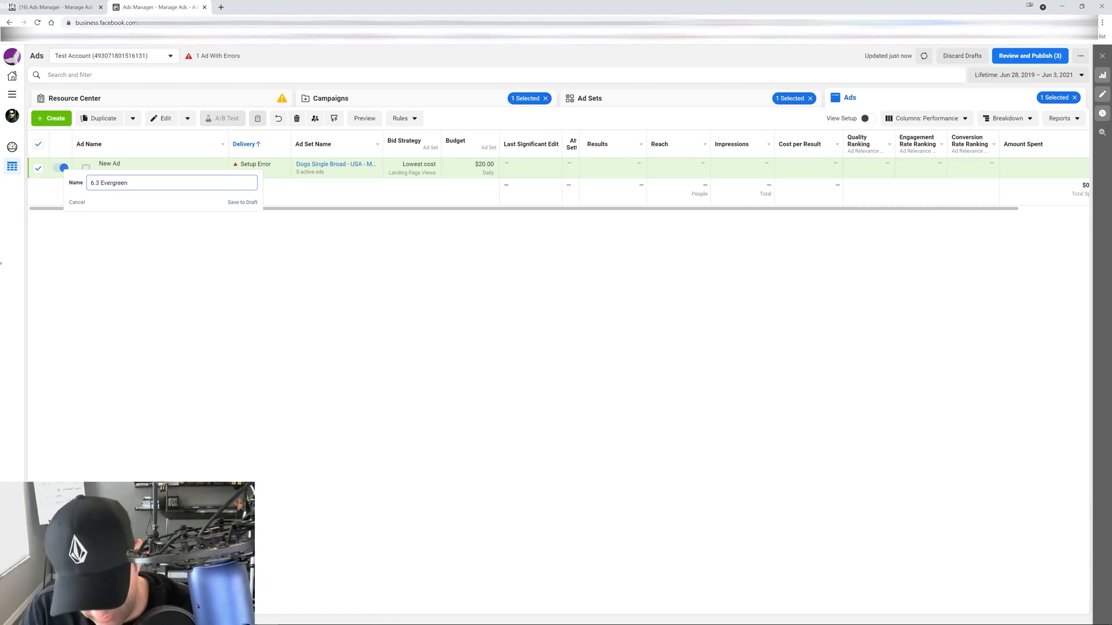
type(" Evergreen Video Comp")
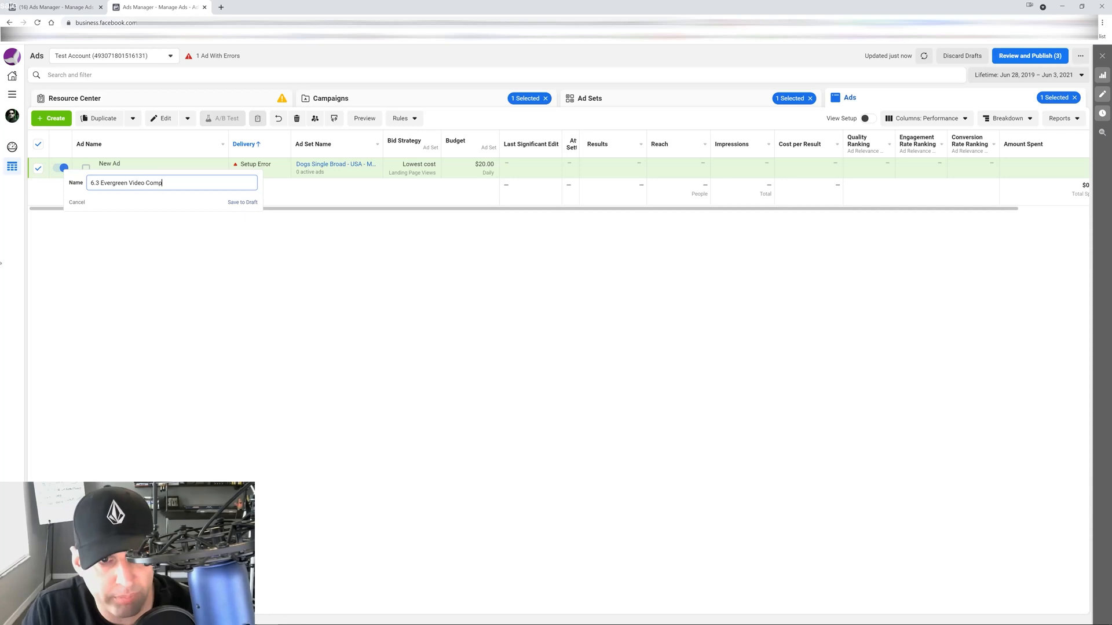
type("ilation Cookie")
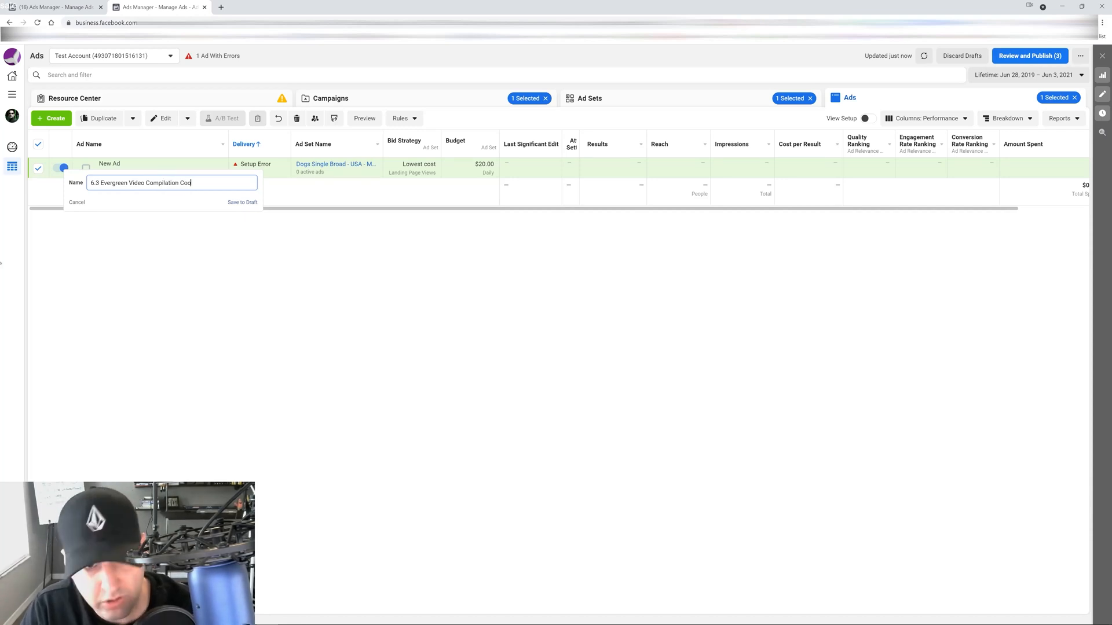
key("BackSpace")
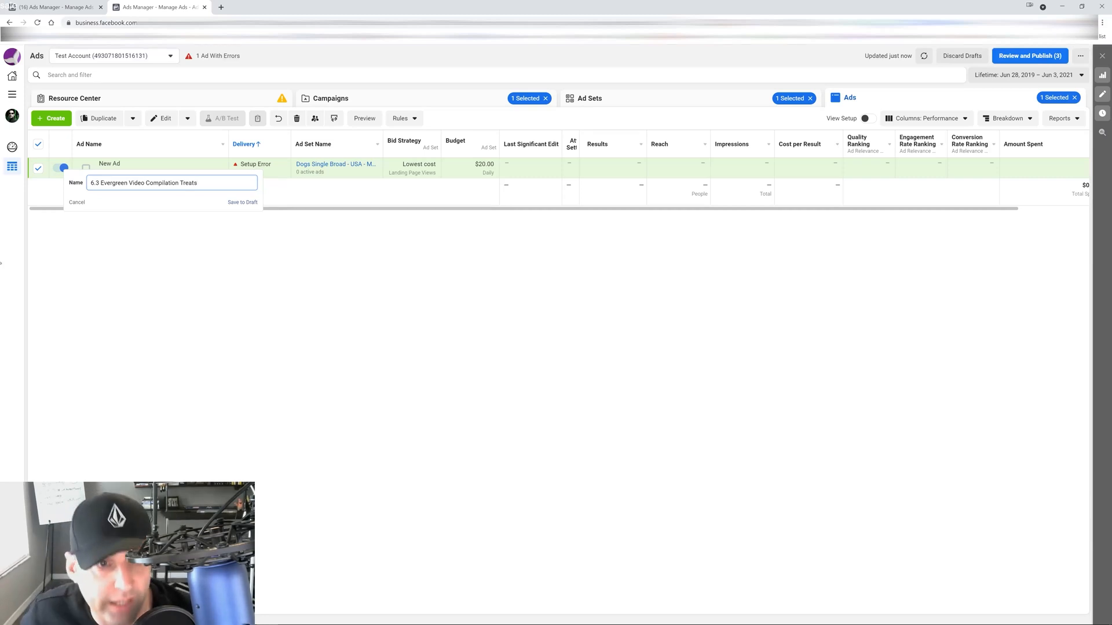
left_click(241, 203)
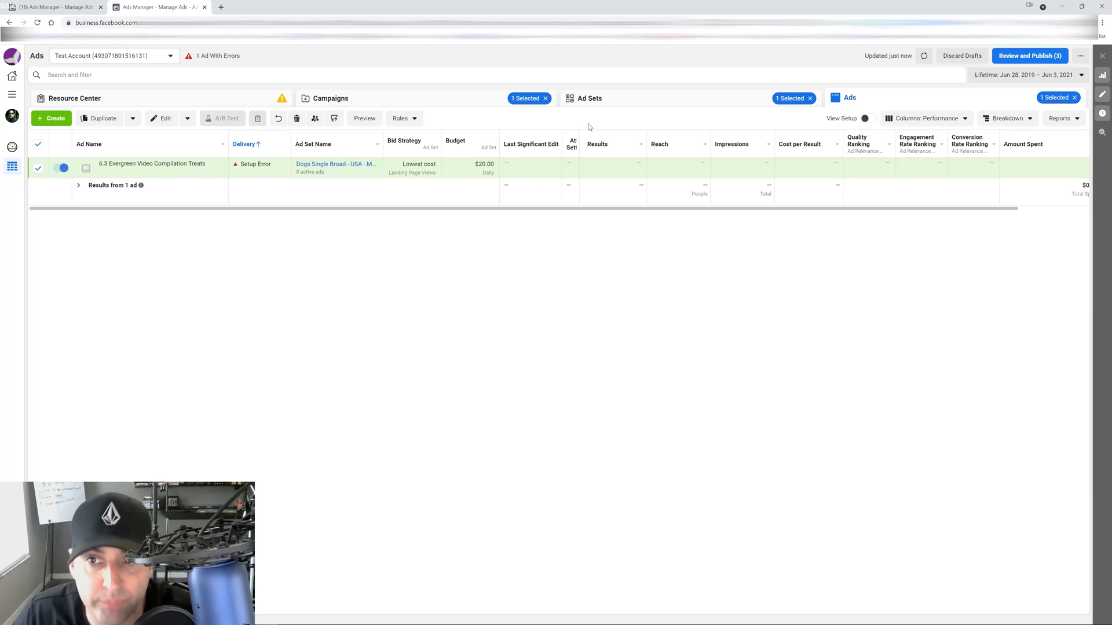
Step: Return to the ad sets and make one copy of the Dogs Single Broad ad set in its original campaign
left_click(593, 99)
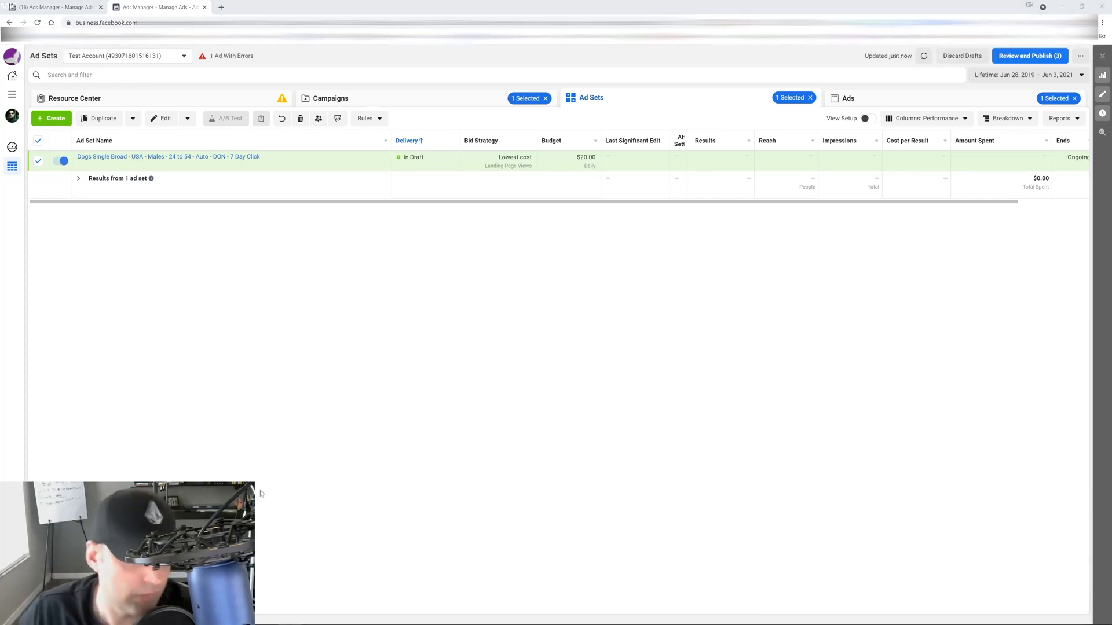
left_click(97, 119)
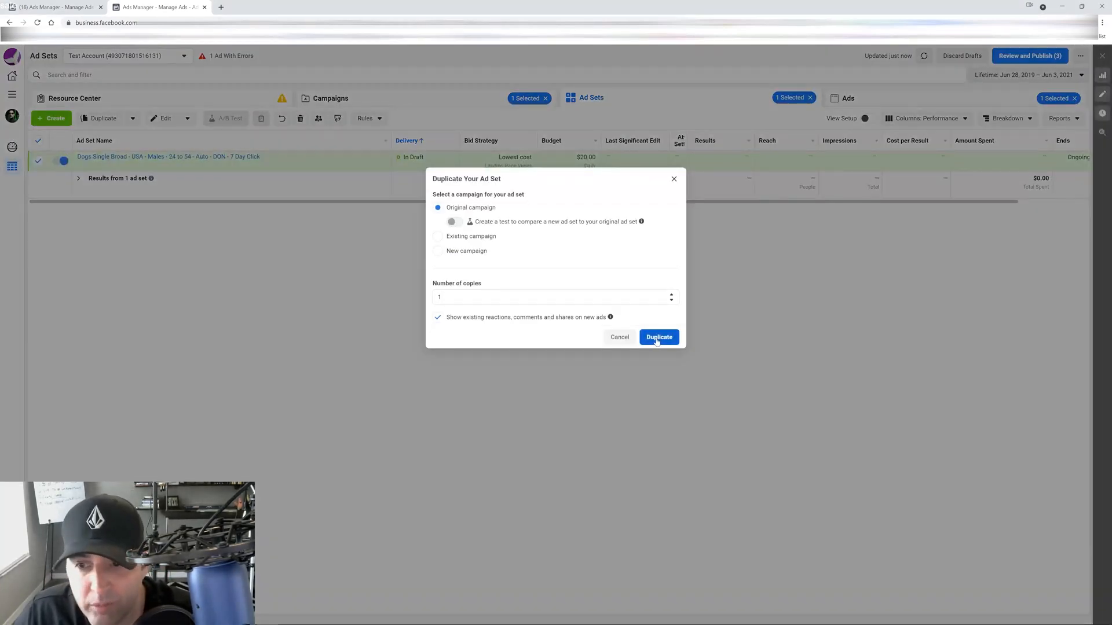
left_click(658, 338)
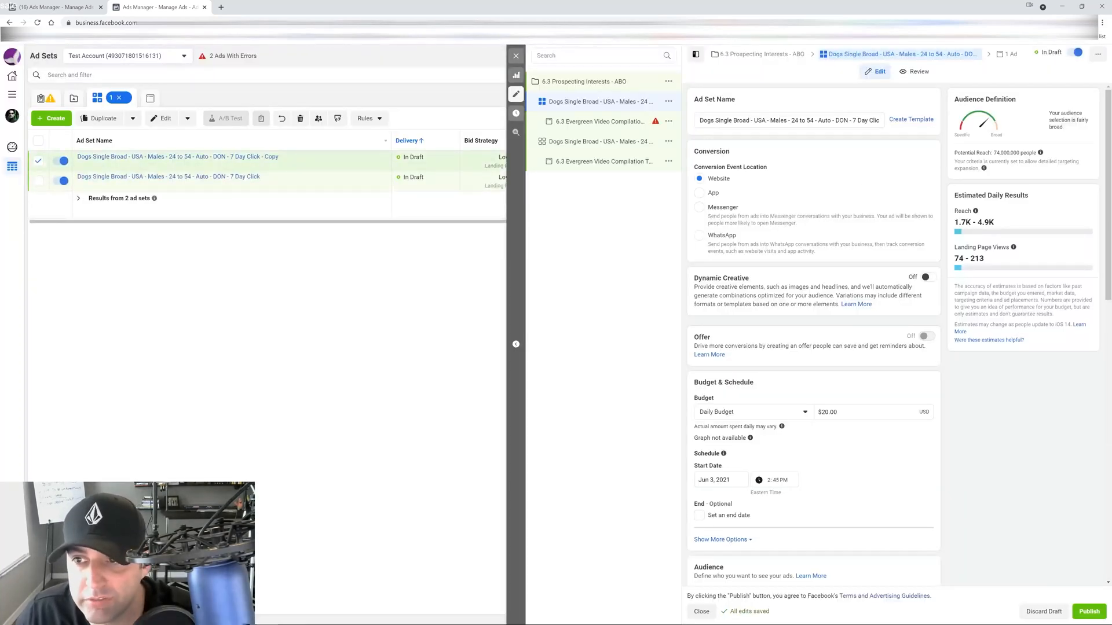
Step: Replace "Dogs Single Broad" in the copied ad set's name with "Dog Food Brands Stack" and close the editor
left_click_drag(749, 120, 699, 120)
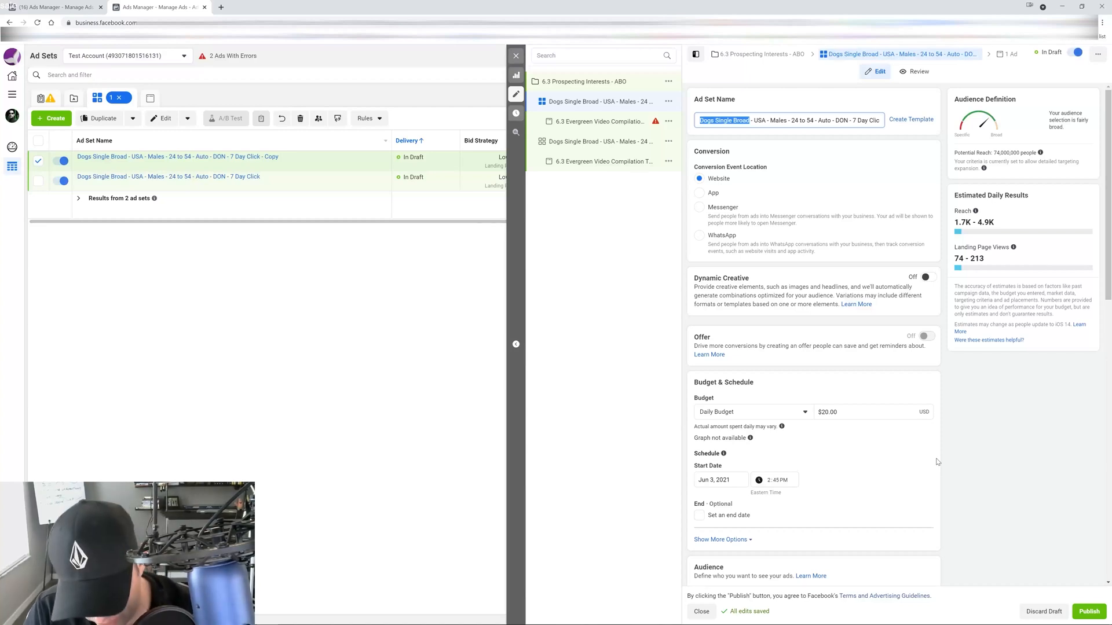
type("Dog Fodd Brands")
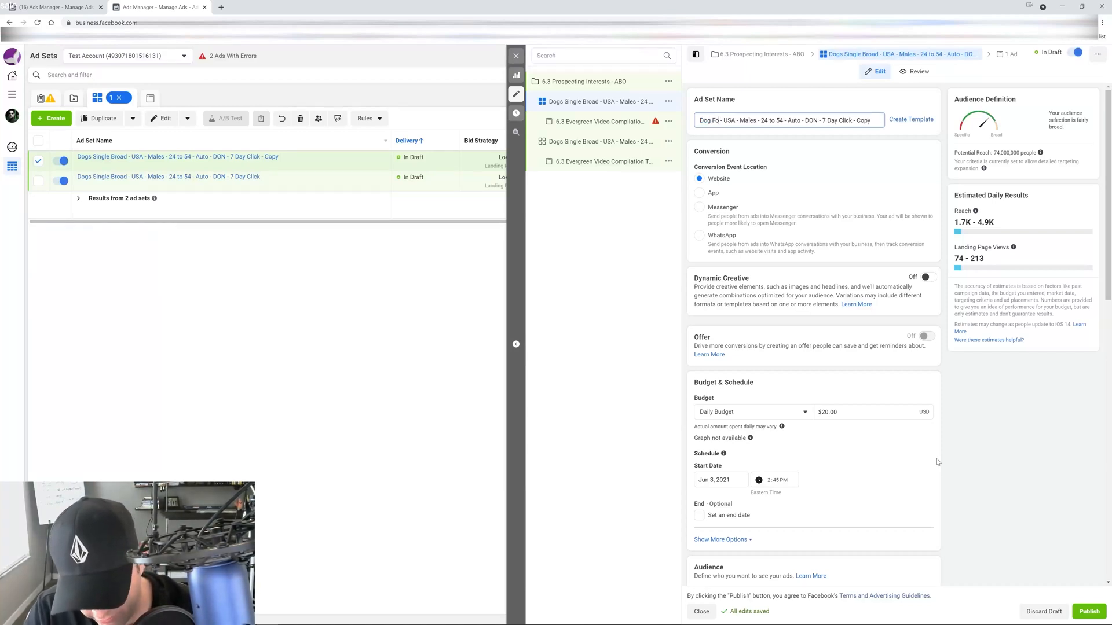
type(" Sta")
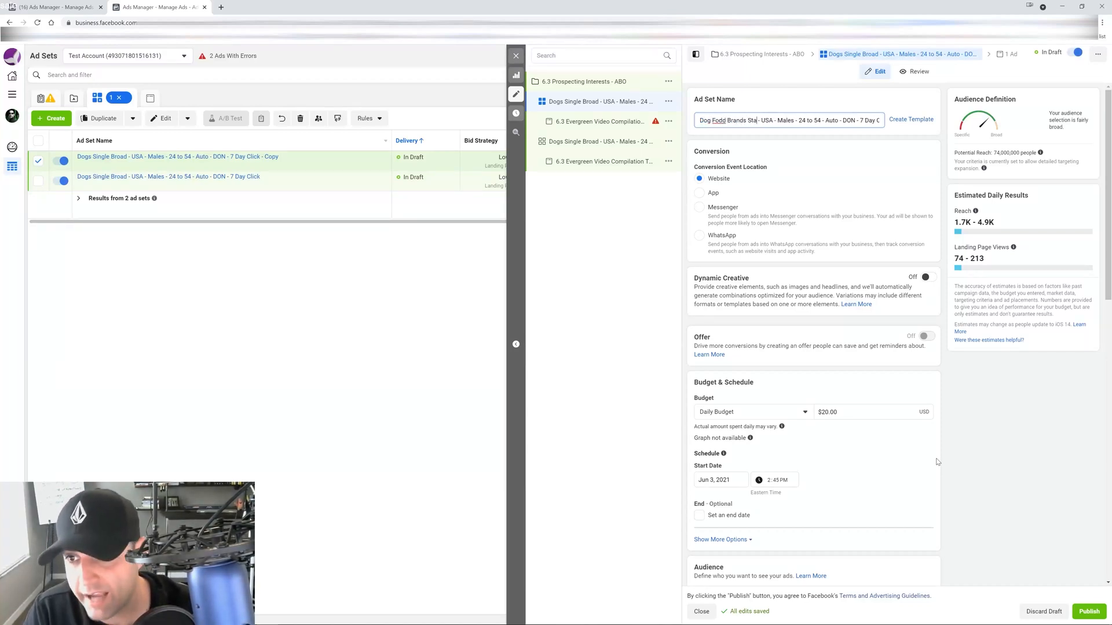
type("ck")
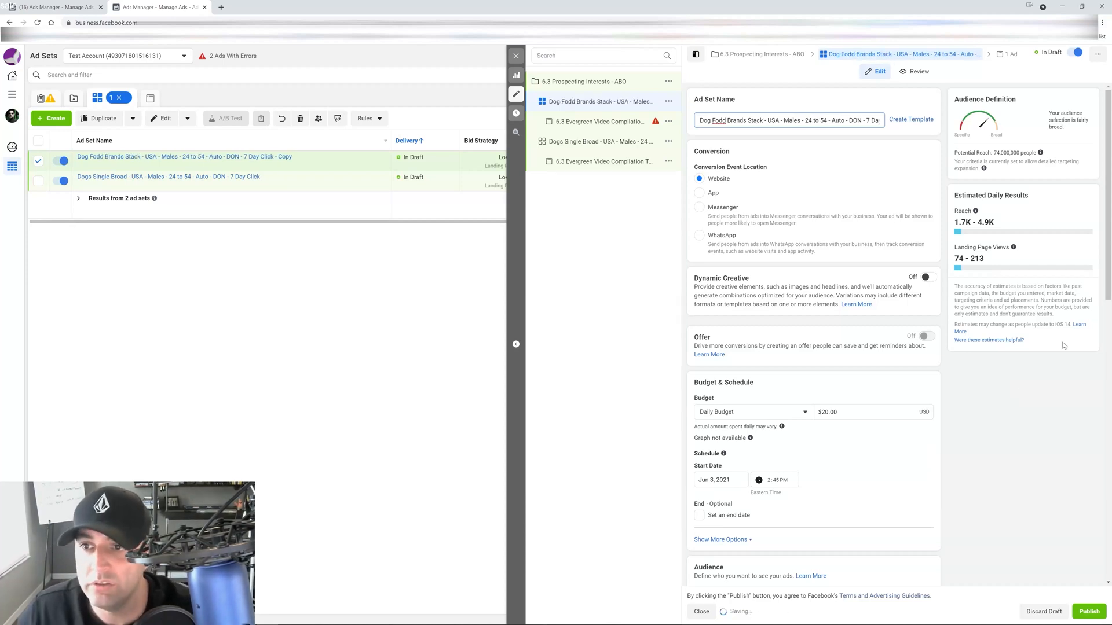
right_click(718, 120)
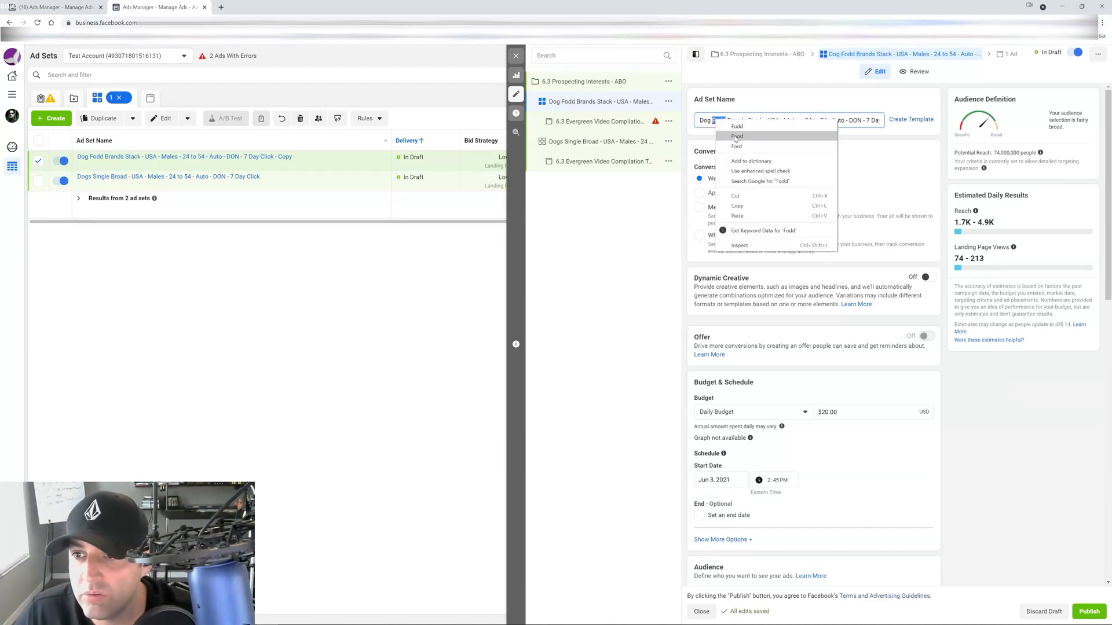
left_click(736, 129)
left_click(515, 56)
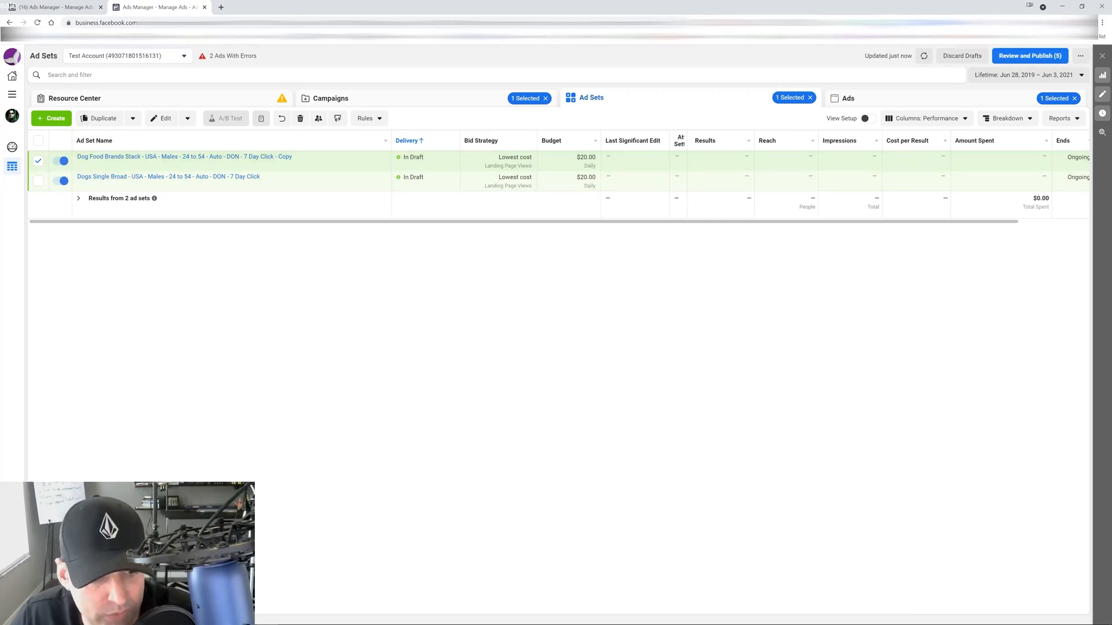
Step: Remove the "- Copy" suffix from the Dog Food Brands Stack ad set's name and save it to draft
left_click(298, 157)
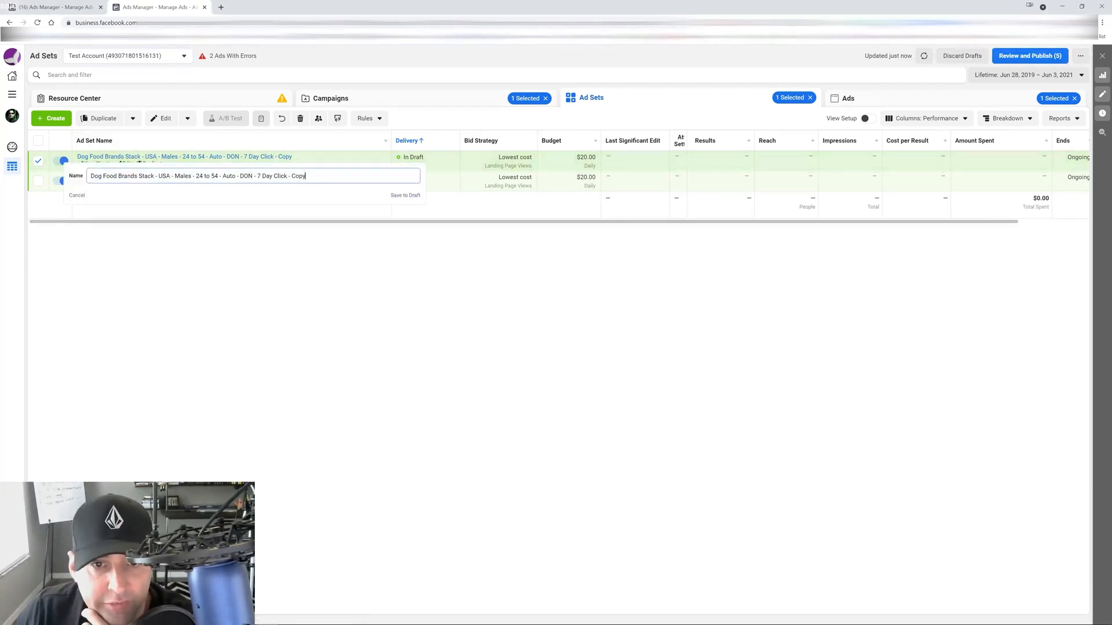
key("BackSpace")
key("BackSpace")
key("BackSpace")
left_click(406, 196)
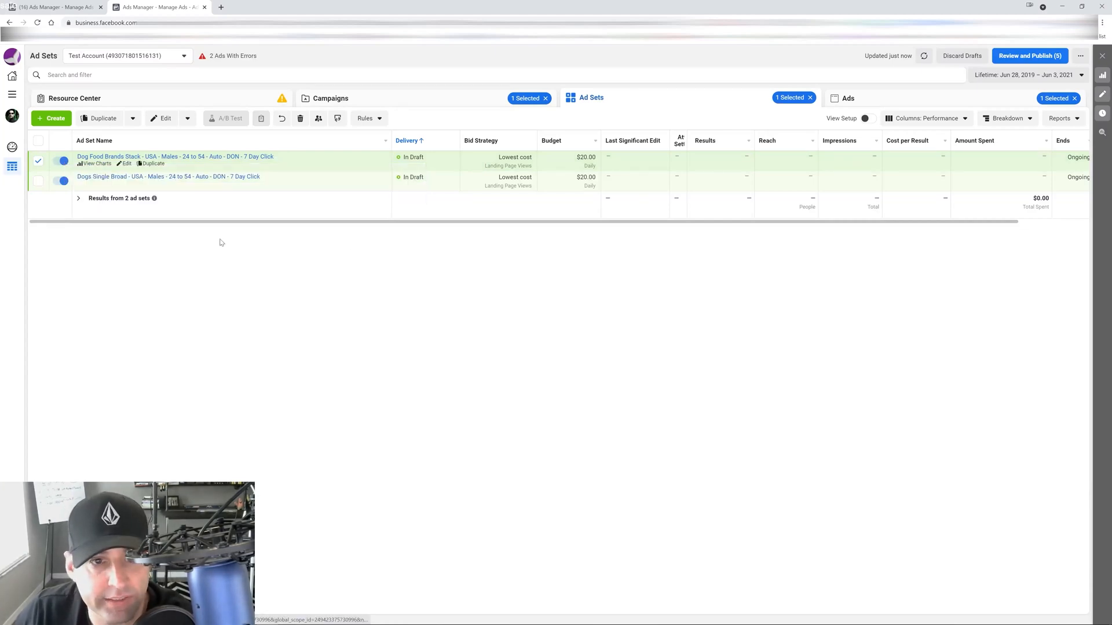
Step: Make one copy of the Dog Food Brands Stack ad set in its original campaign and remove "DON" from the copy's name
left_click(99, 118)
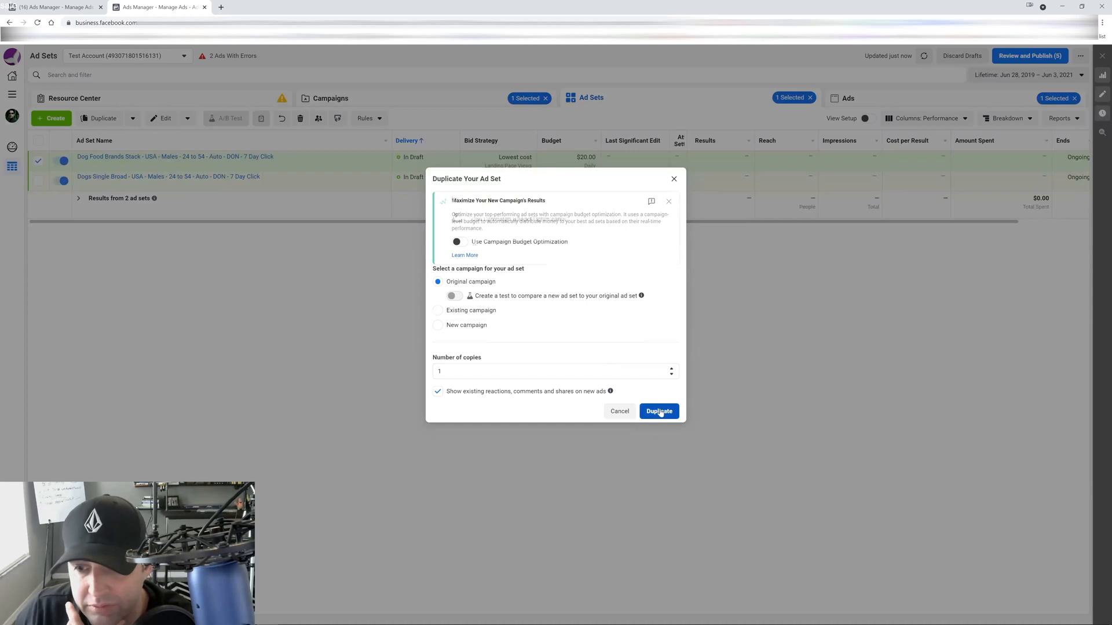
left_click(659, 412)
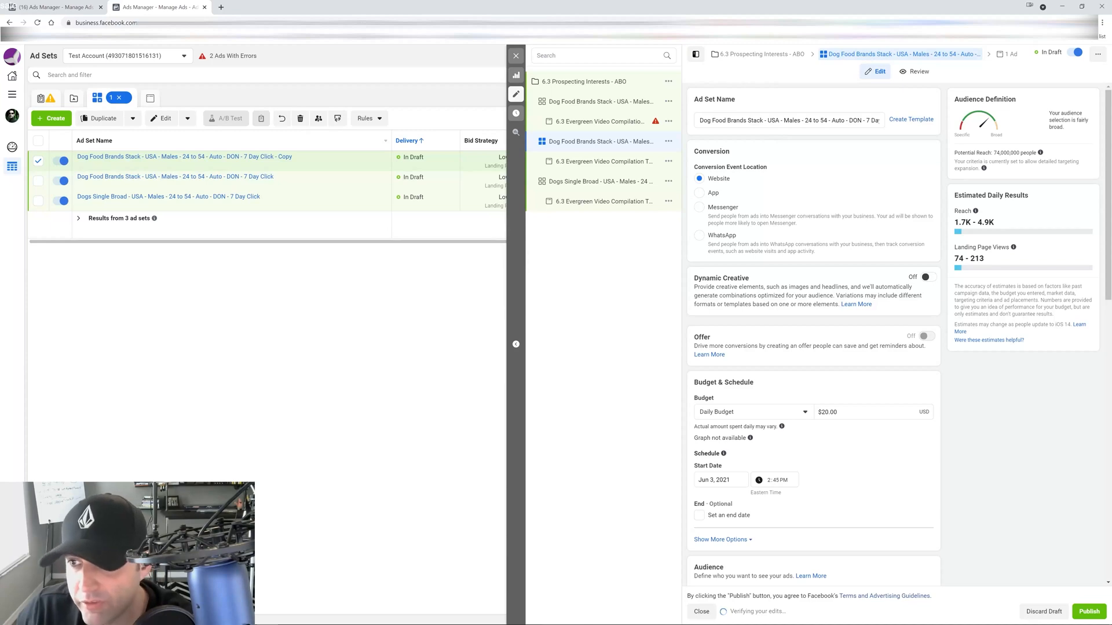
left_click_drag(850, 121, 813, 120)
left_click(854, 121)
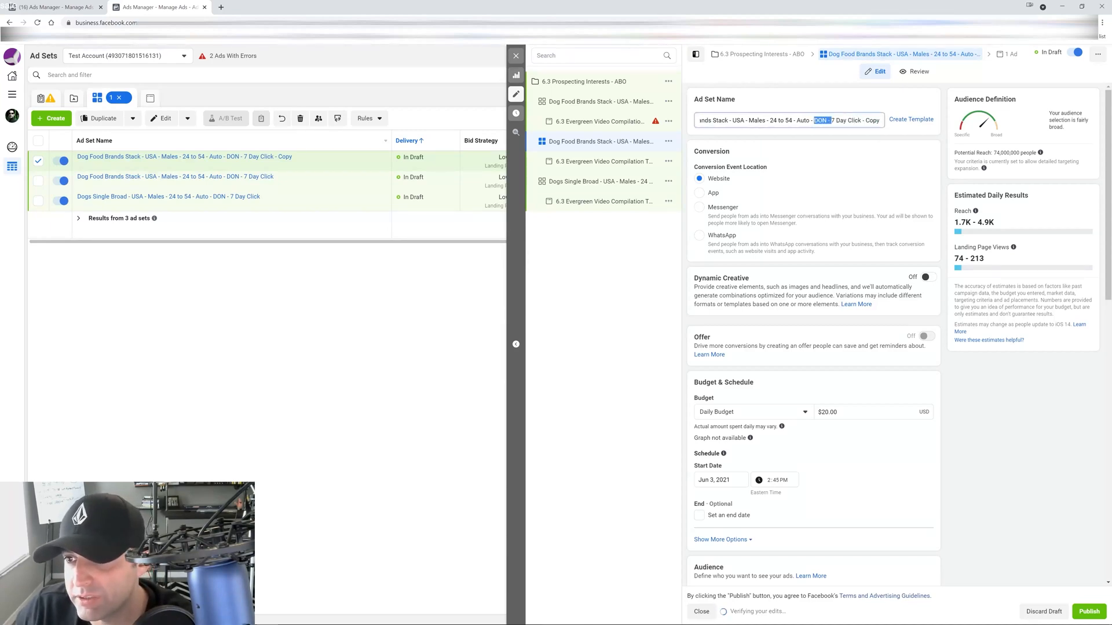
key("BackSpace")
key("BackSpace")
key("BackSpace")
type("ood Bra")
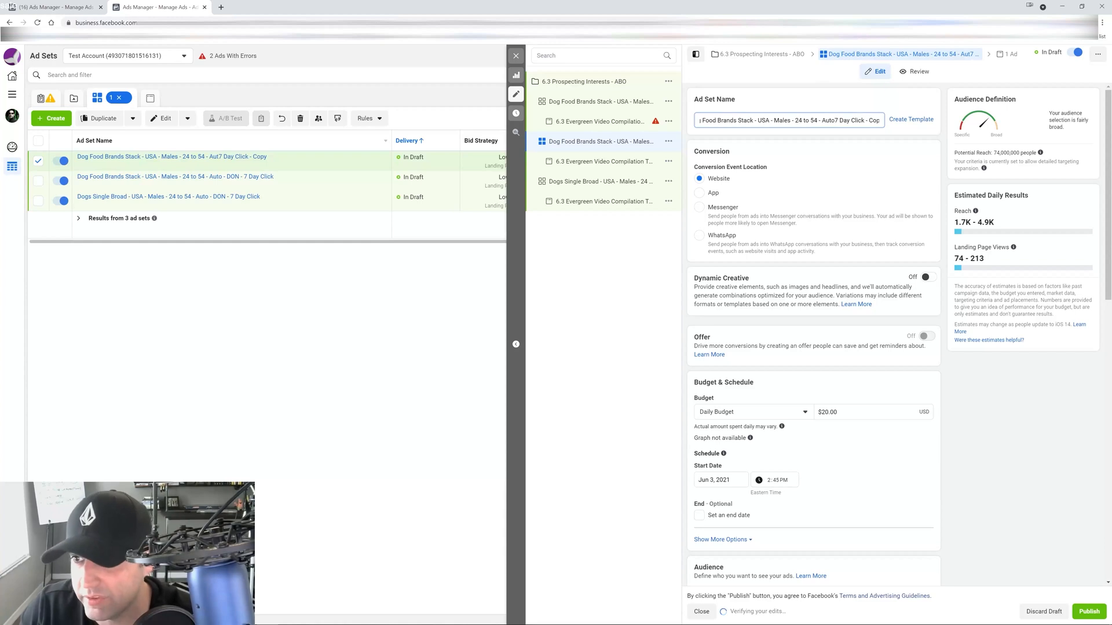
type(" -")
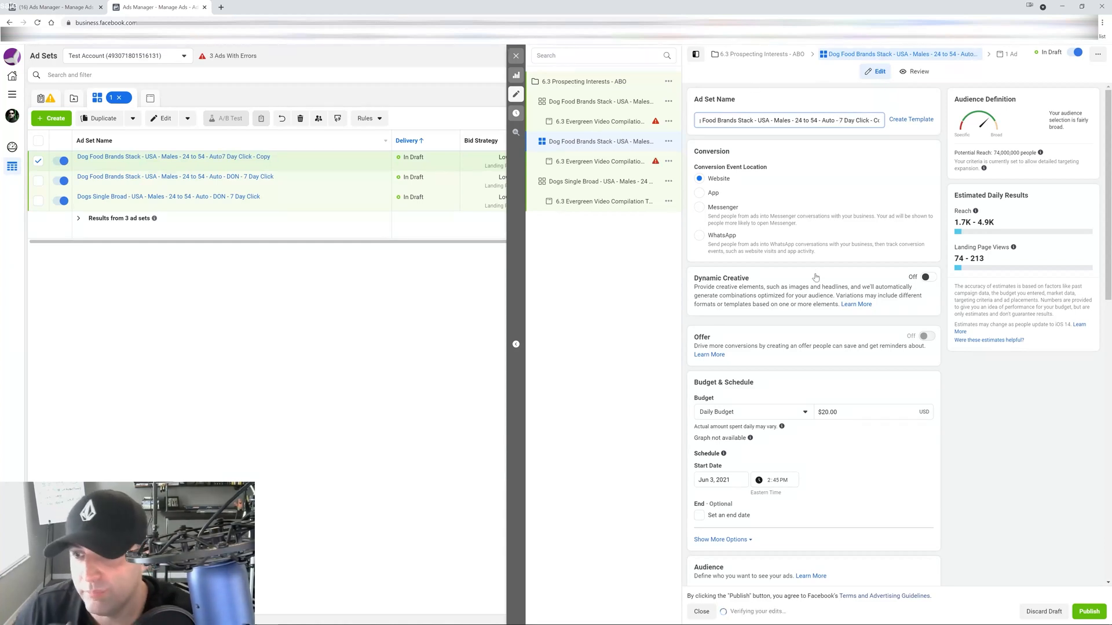
Step: Add the lookalike audience "Lookalike (1%) - Facebook Engagement - 365 Days" to the copied ad set's custom audiences
scroll(815, 277, "down", 6)
left_click(747, 287)
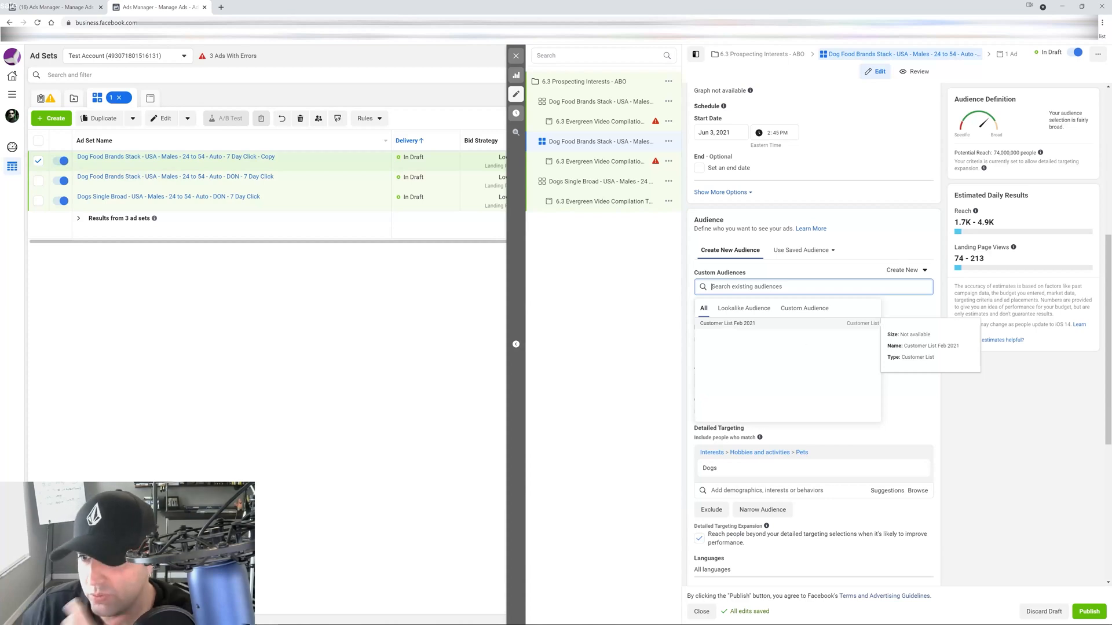
left_click(752, 309)
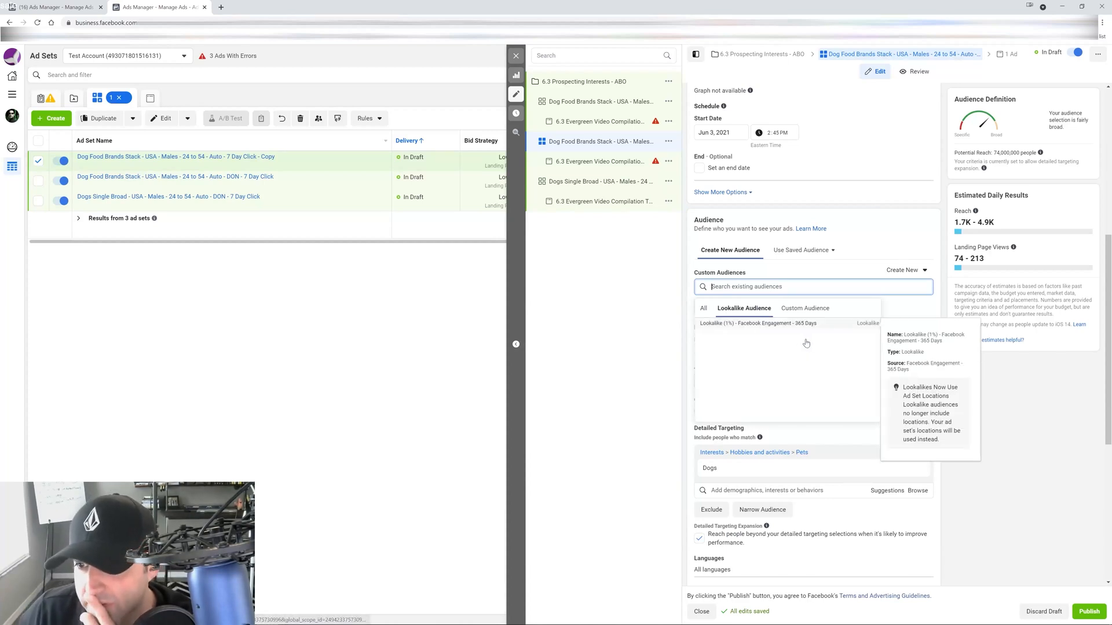
left_click(772, 324)
left_click(1009, 370)
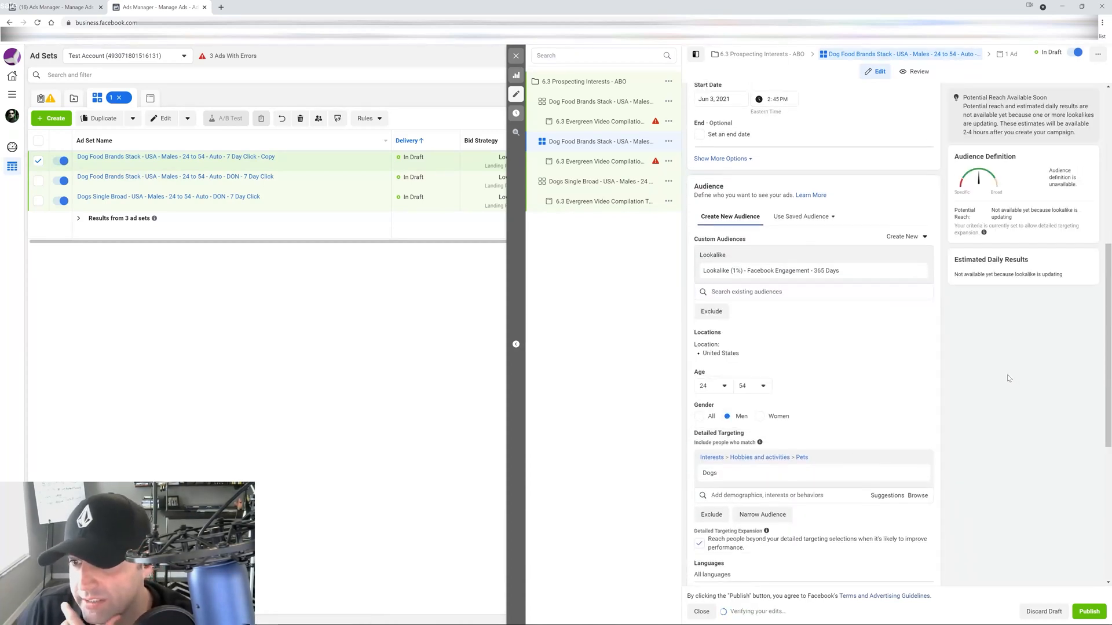
Step: Replace "Dog Food Brands Stack" in the copied ad set's name with "Lookalike (1%) - Facebook Engagement - 365 Days" and close the editor
scroll(882, 395, "up", 3)
left_click_drag(843, 480, 706, 482)
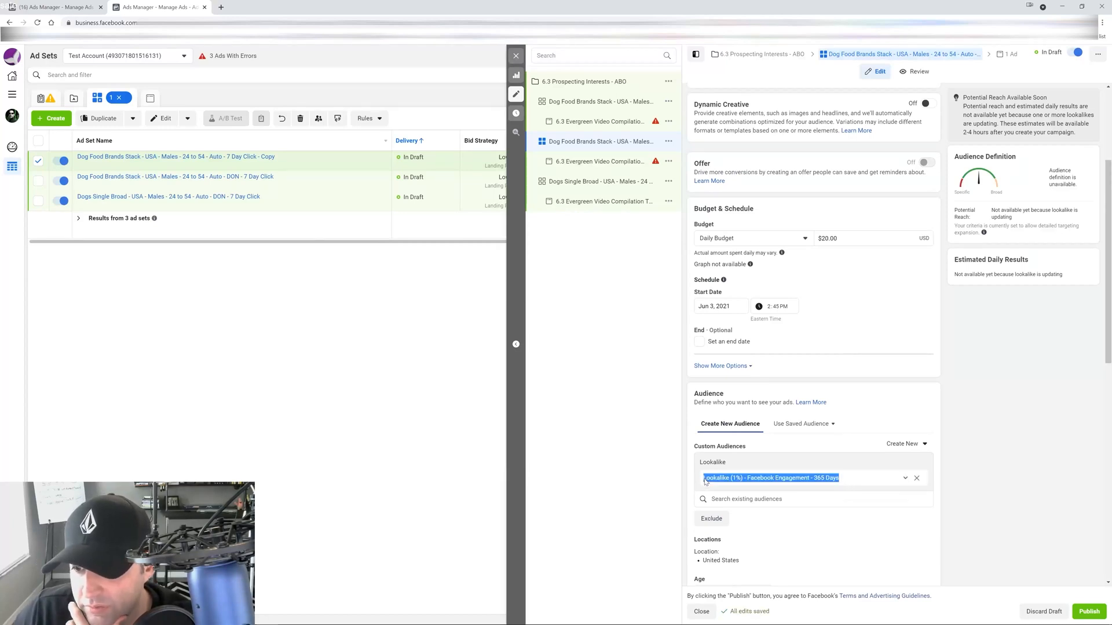
right_click(724, 481)
left_click(748, 488)
scroll(988, 385, "up", 3)
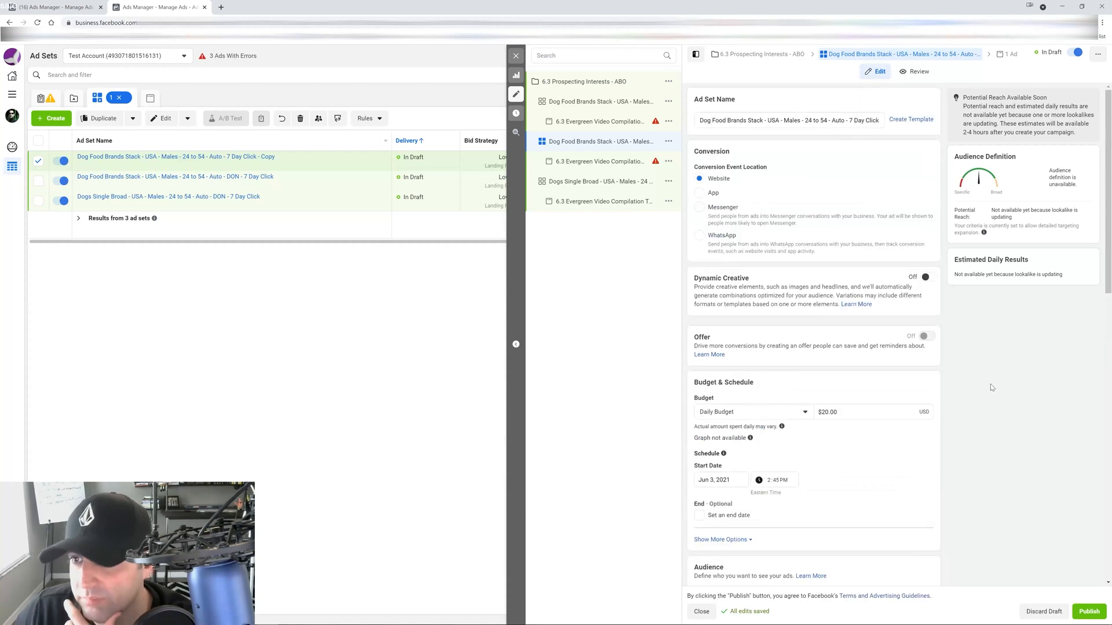
left_click_drag(765, 120, 692, 122)
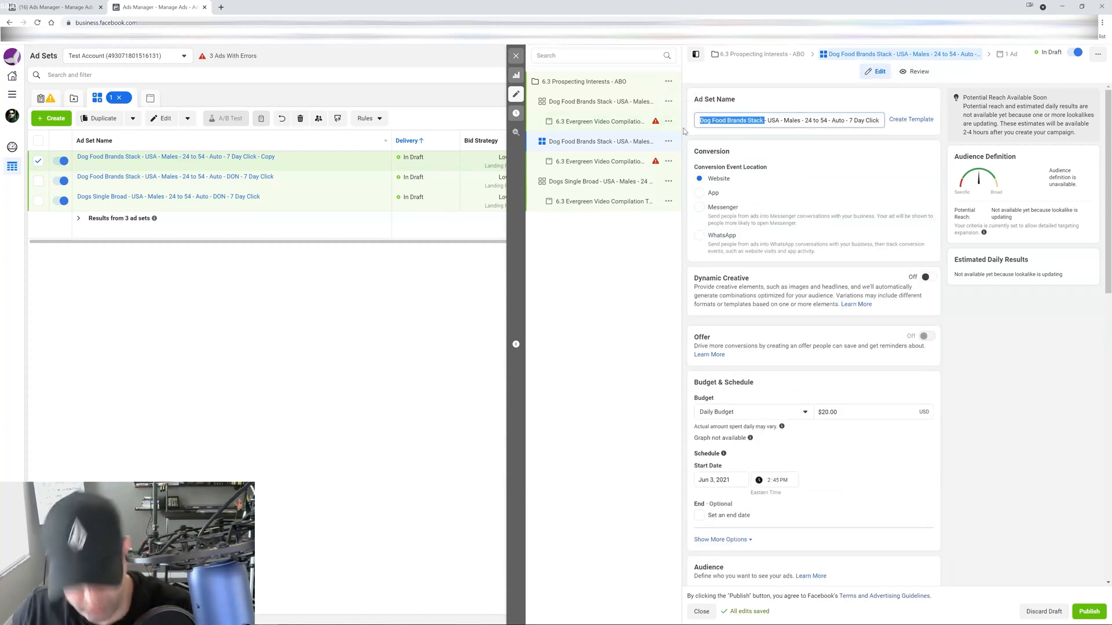
key("ctrl+v")
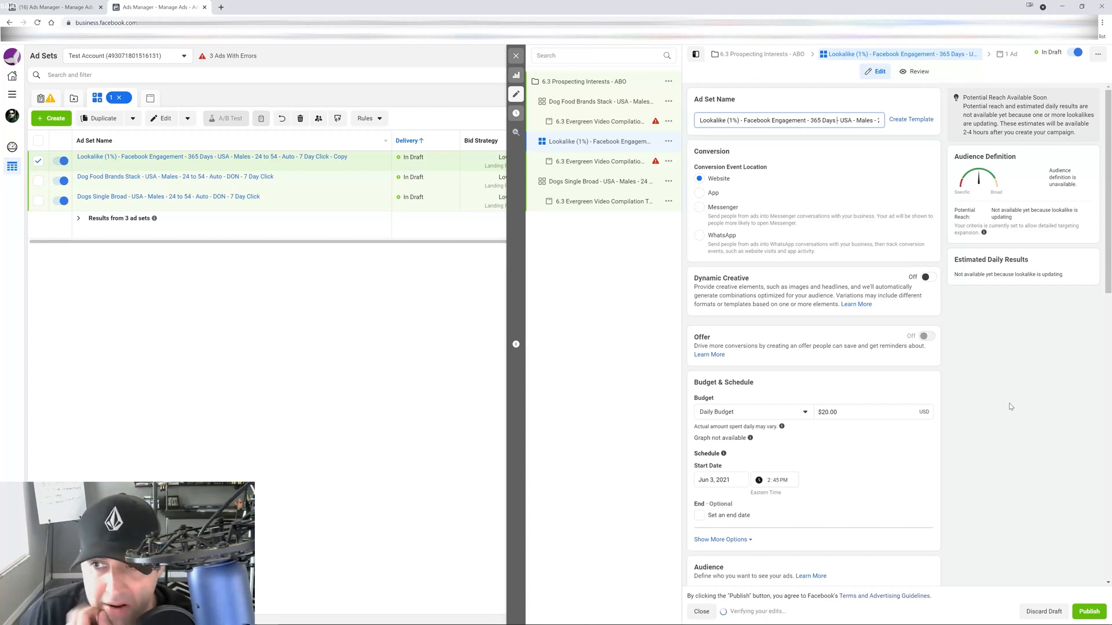
left_click(516, 56)
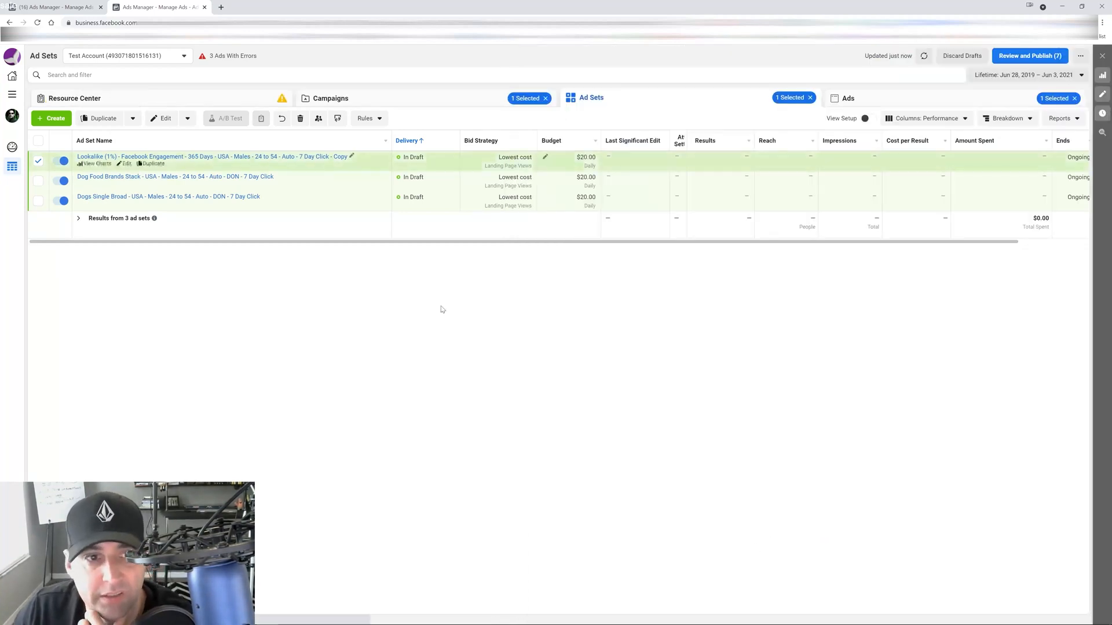
Step: Remove the "- Copy" suffix from the Lookalike (1%) ad set's name and save it to draft
left_click(351, 156)
double_click(354, 176)
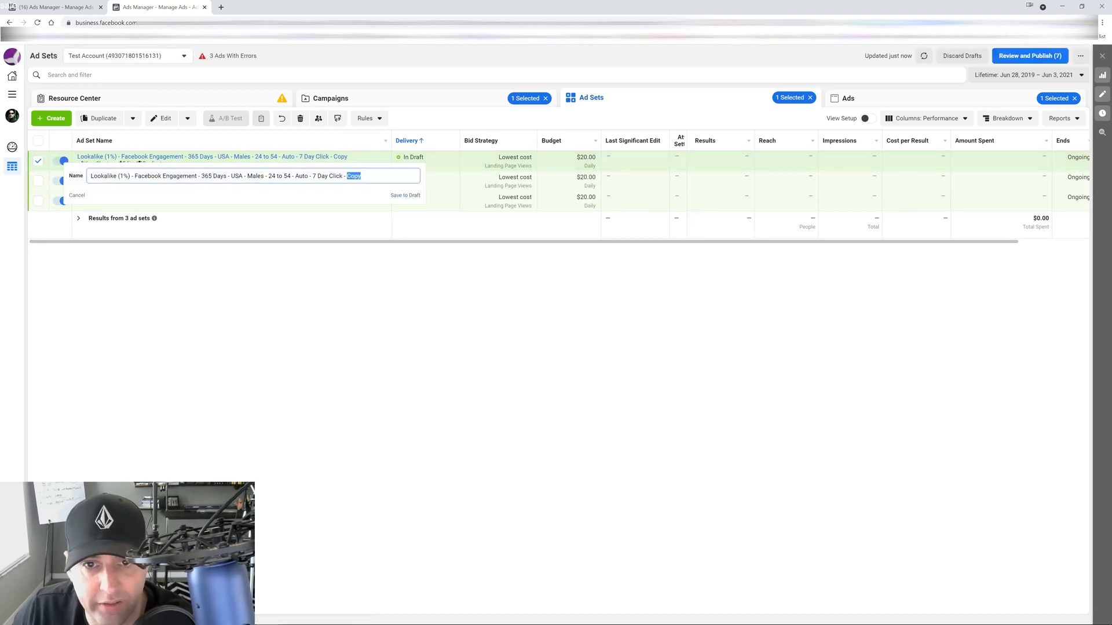
key("BackSpace")
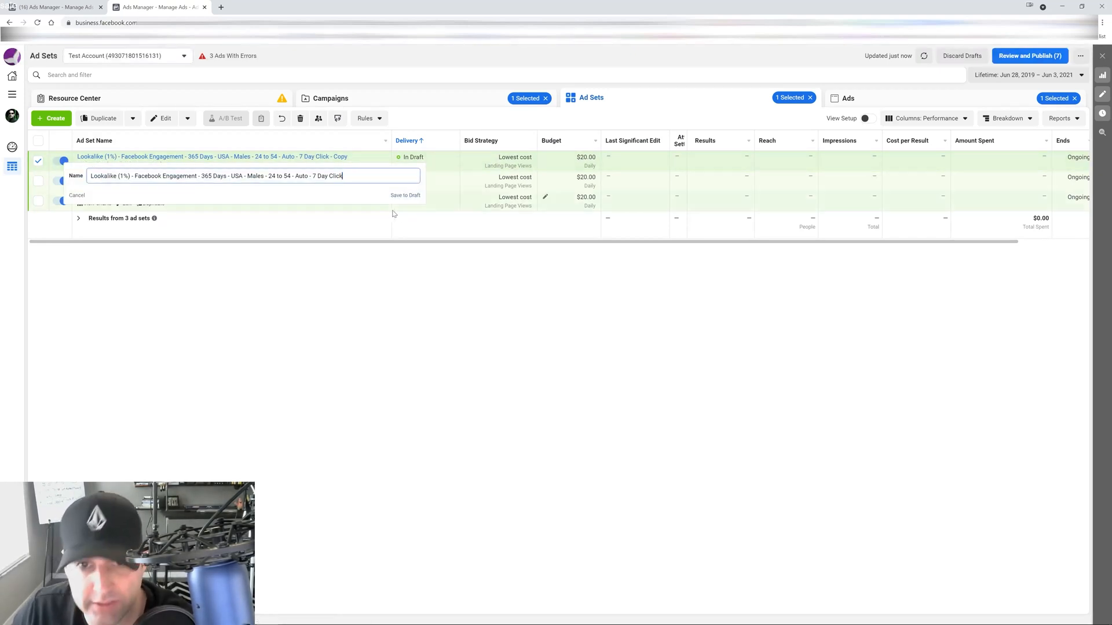
left_click(405, 195)
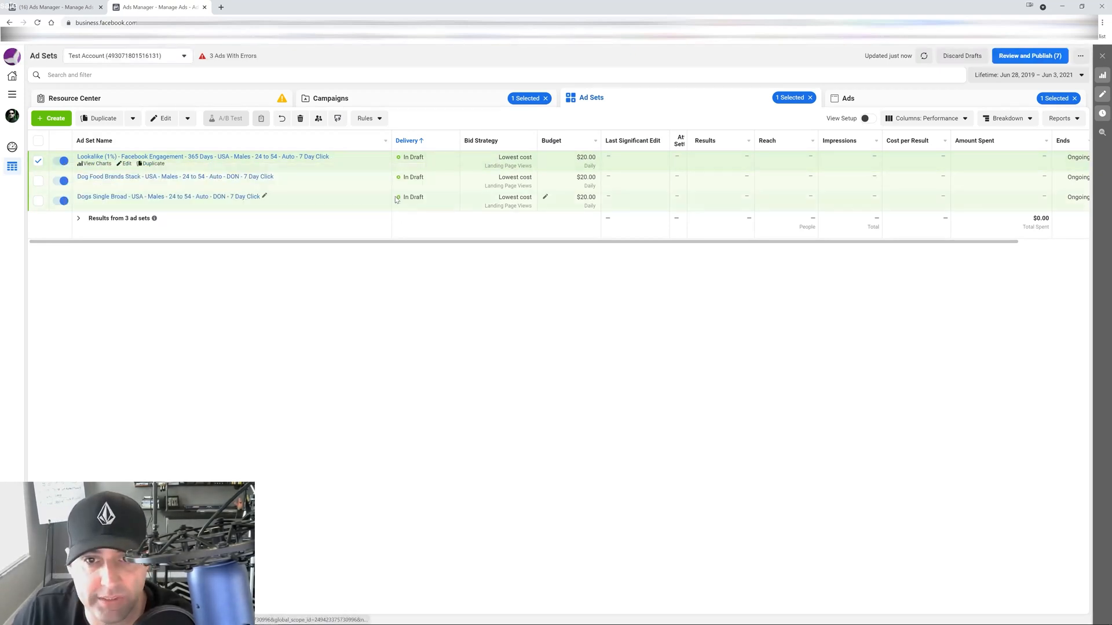
Step: Create a new campaign with the Conversions objective named "6.3 Engagement - CBO" and close its editor
left_click(389, 101)
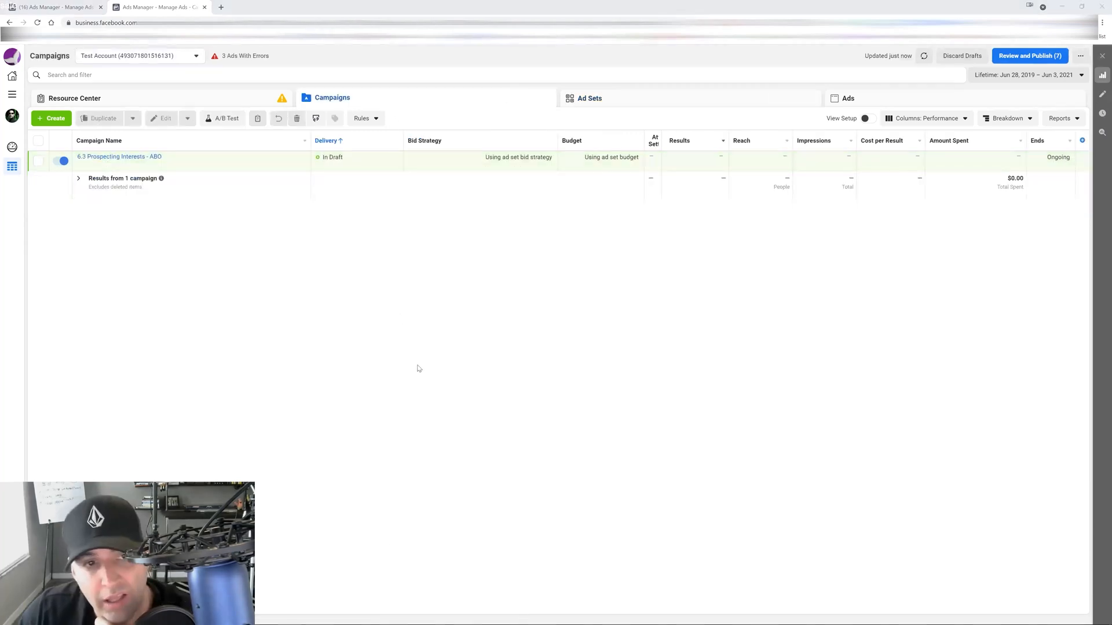
left_click(51, 118)
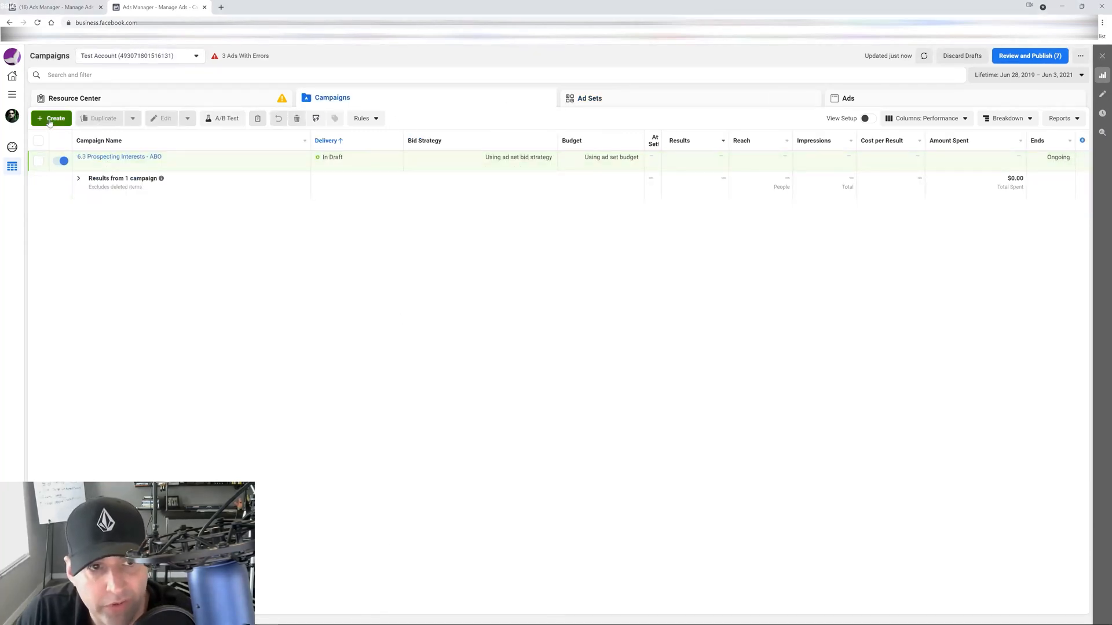
left_click(632, 230)
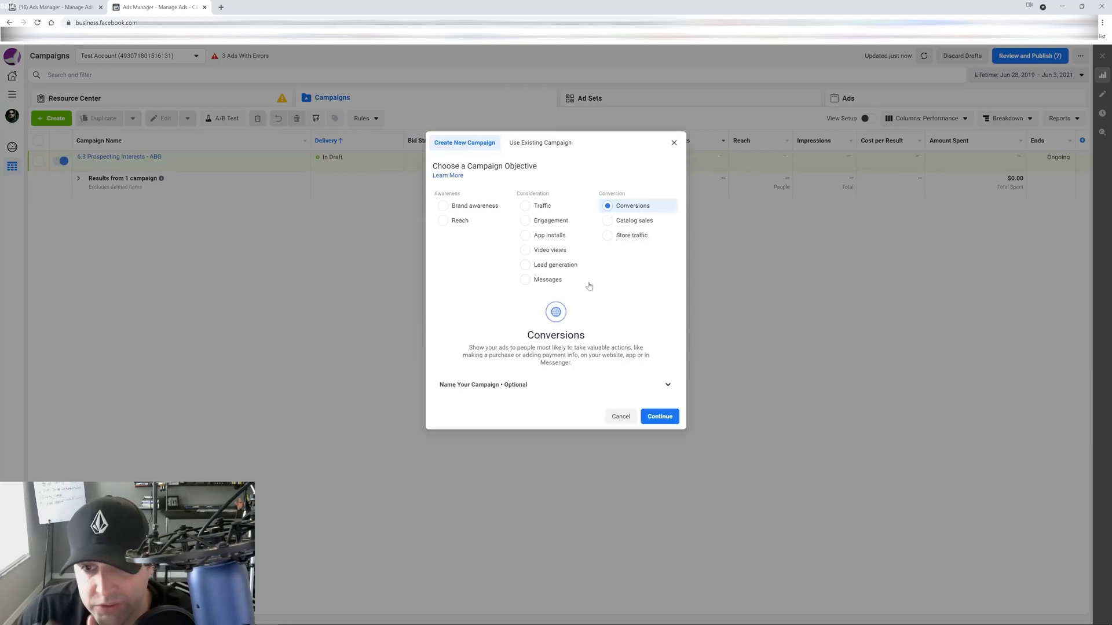
left_click(555, 384)
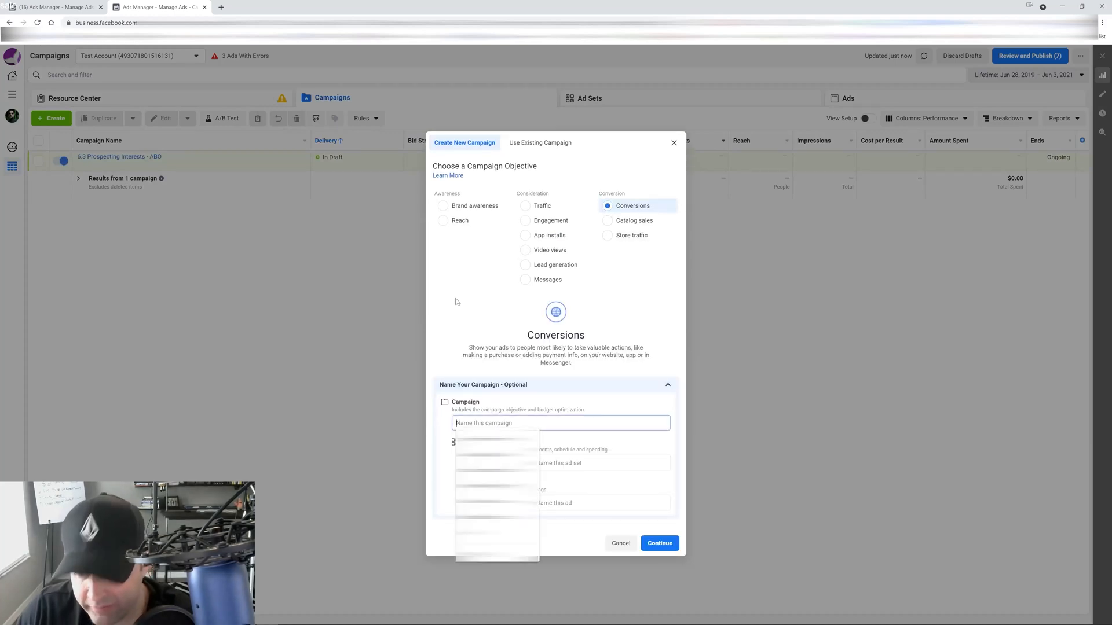
type("6.3 Engag")
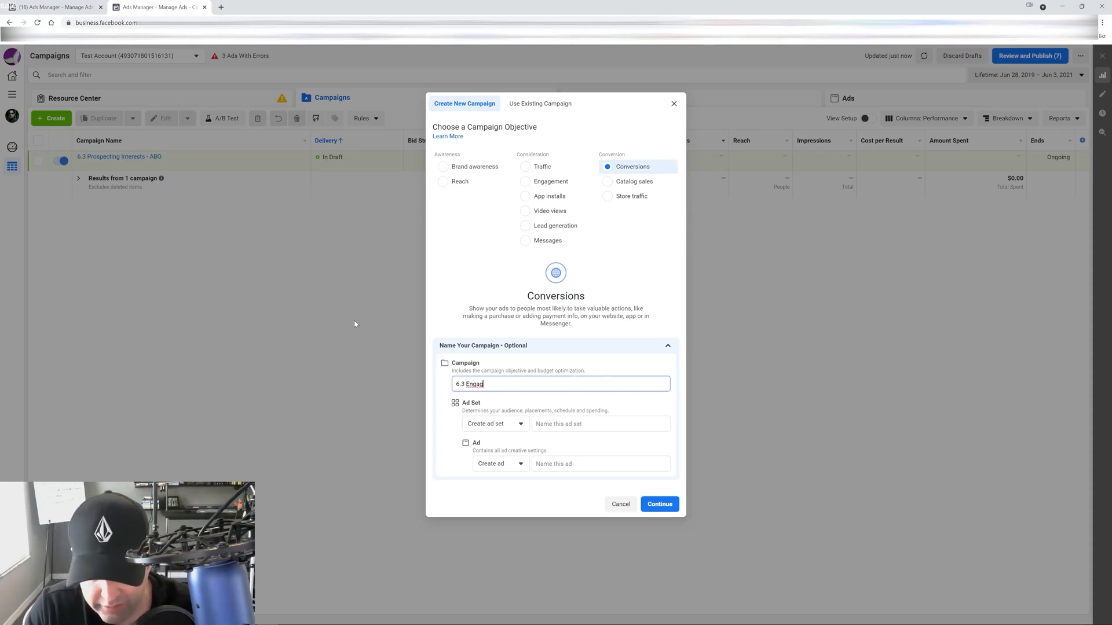
type("ement")
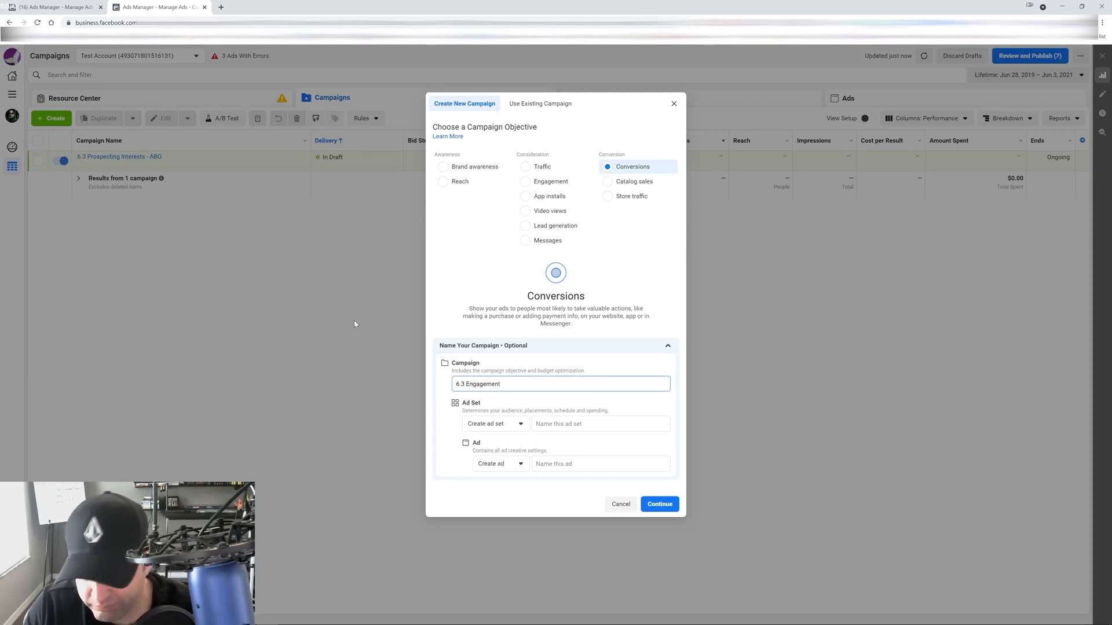
type(" - CBO")
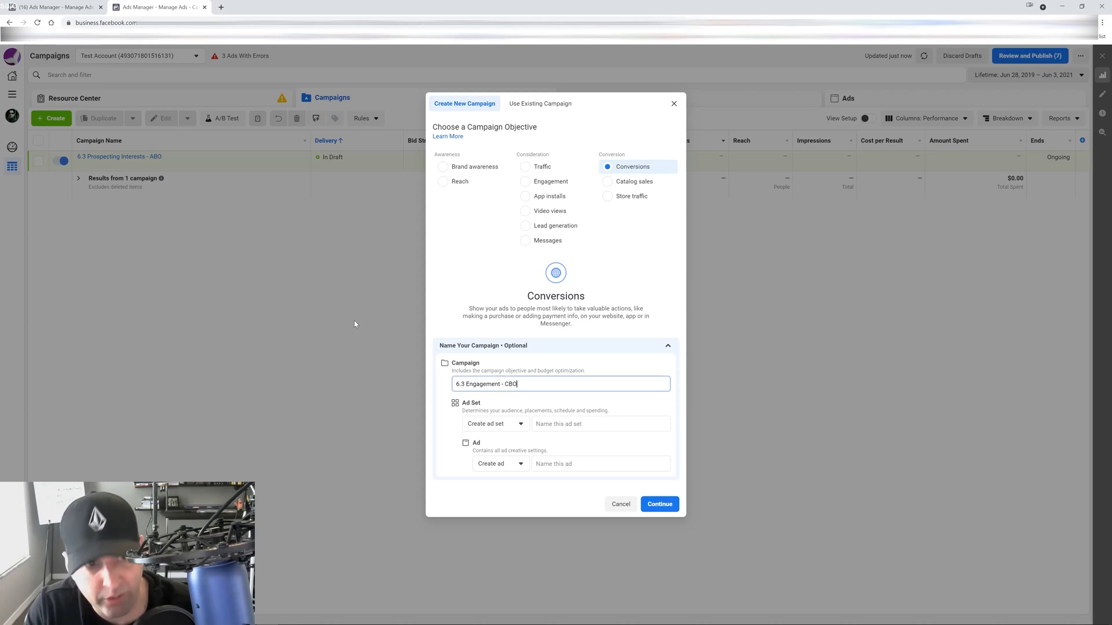
left_click(658, 504)
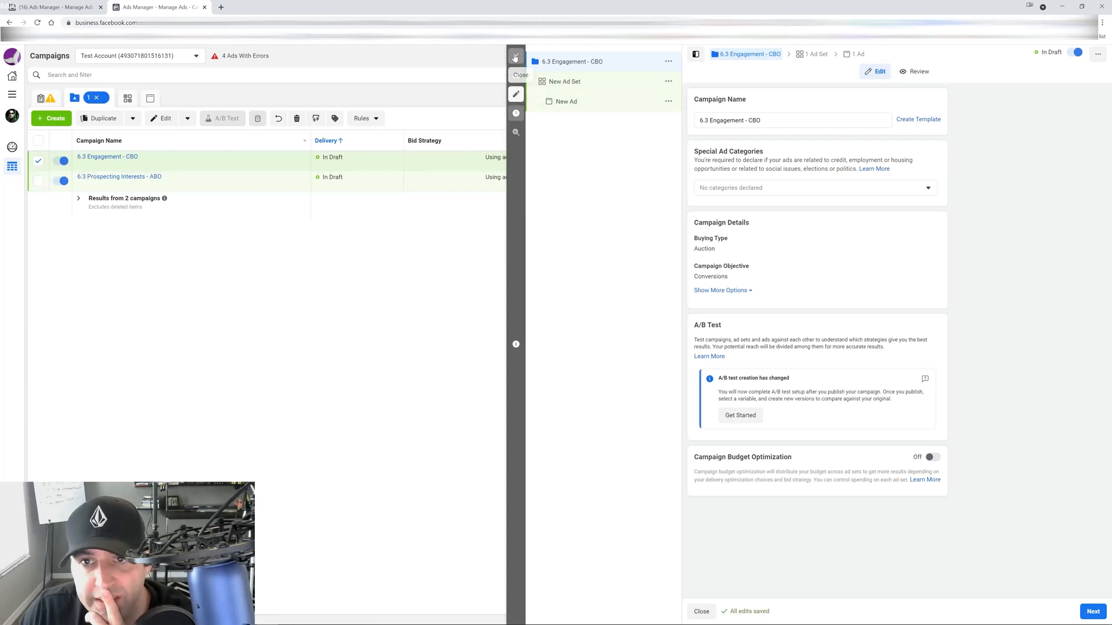
left_click(515, 56)
Step: Edit the new ad set of the 6.3 Engagement - CBO campaign and add the custom audience "Facebook Engagement - 365 Days"
left_click(127, 157)
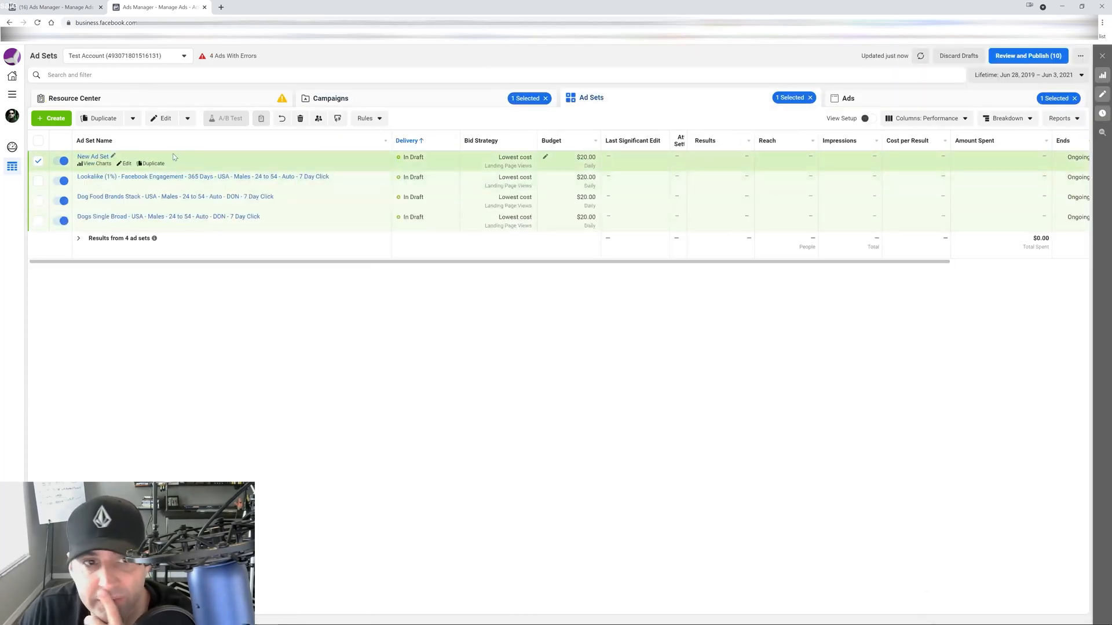
left_click(126, 163)
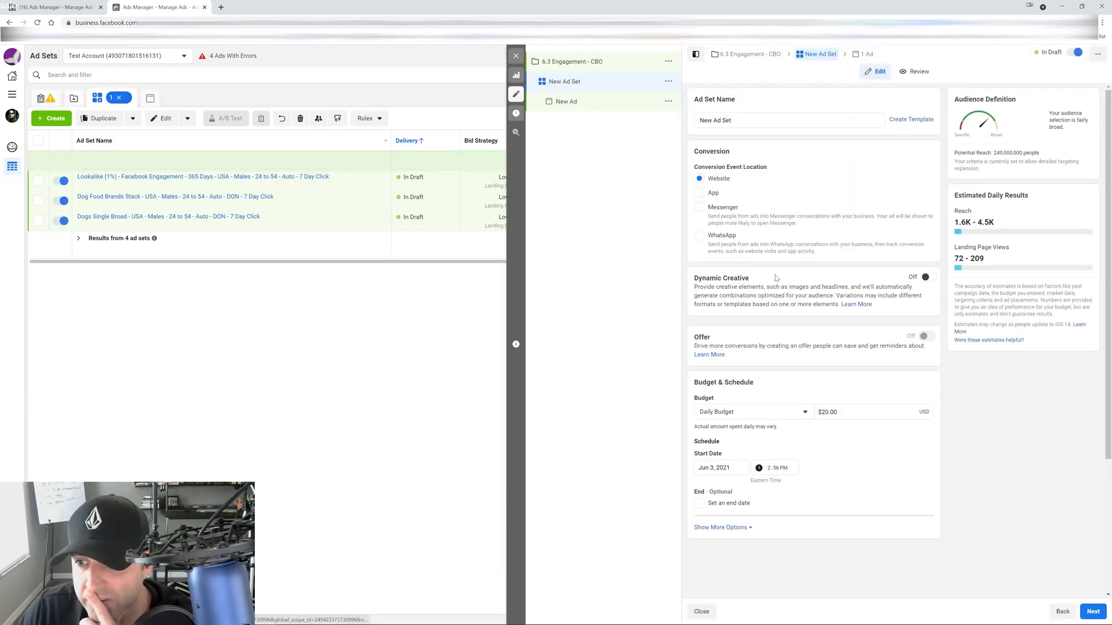
scroll(844, 282, "down", 3)
scroll(843, 281, "down", 3)
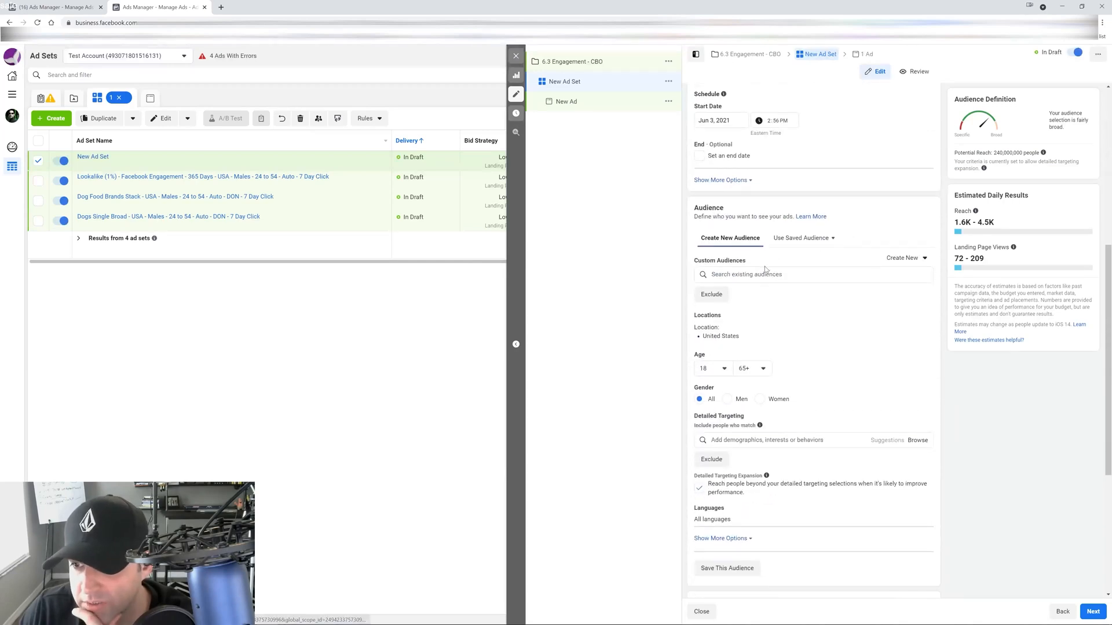
left_click(766, 271)
left_click(802, 296)
left_click(764, 313)
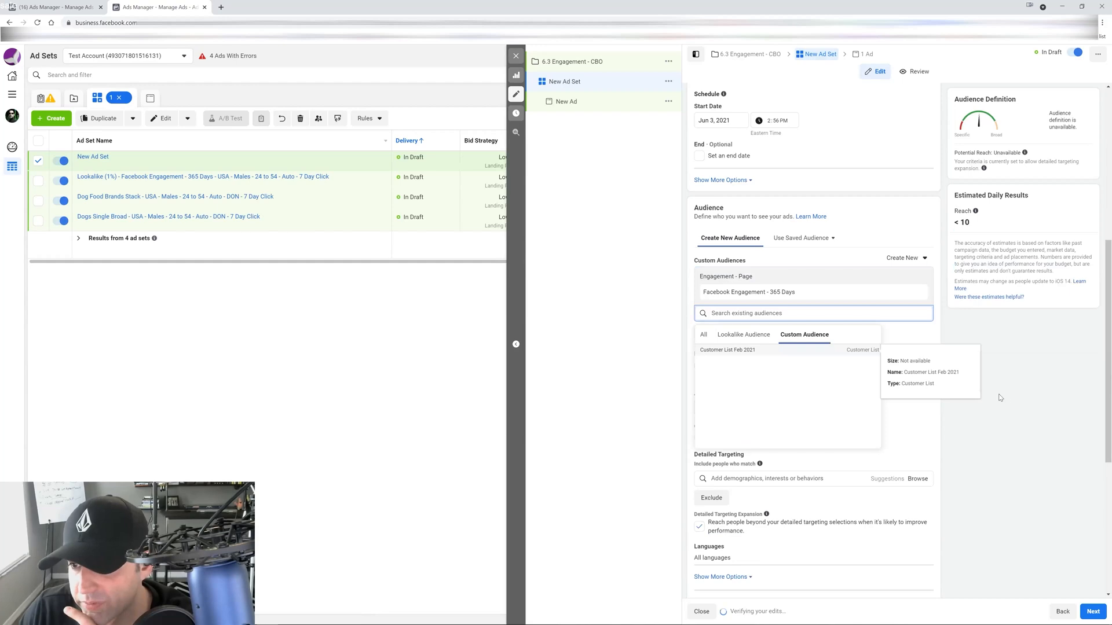
Step: Copy the custom audience's name into the new ad set's name so it reads "Facebook Engagement - 365 Days -"
left_click_drag(794, 293, 699, 290)
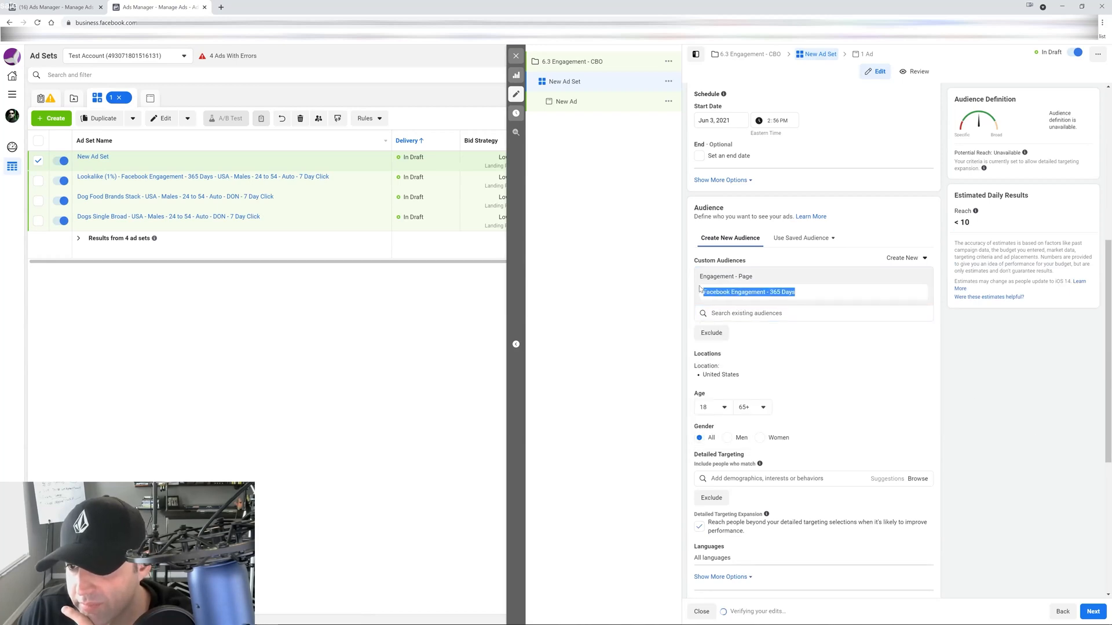
left_click(733, 293)
scroll(774, 211, "up", 6)
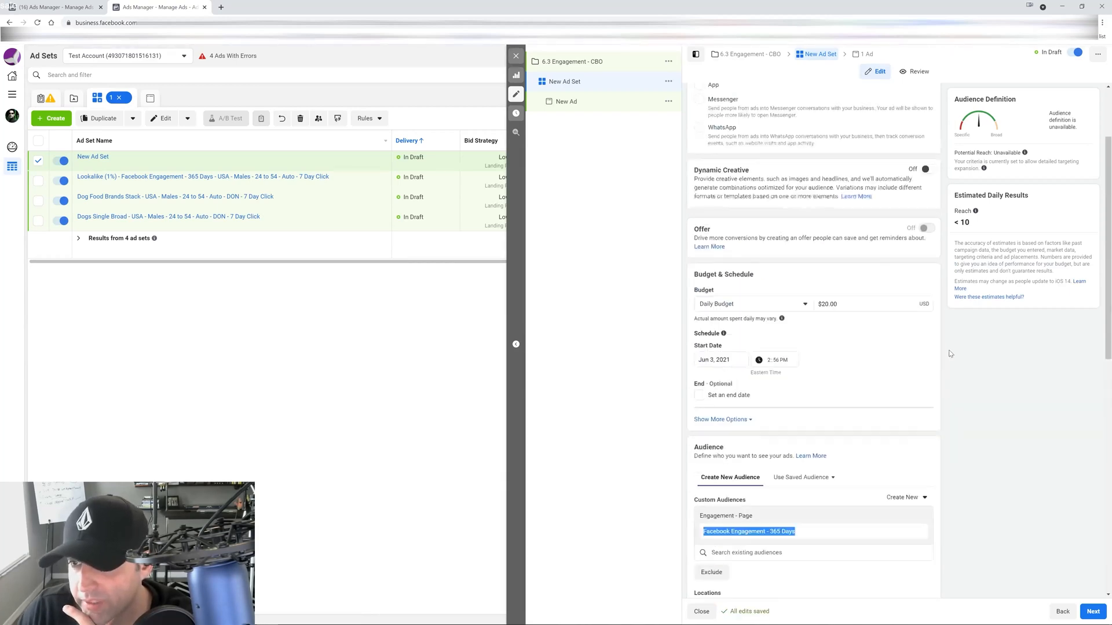
triple_click(730, 118)
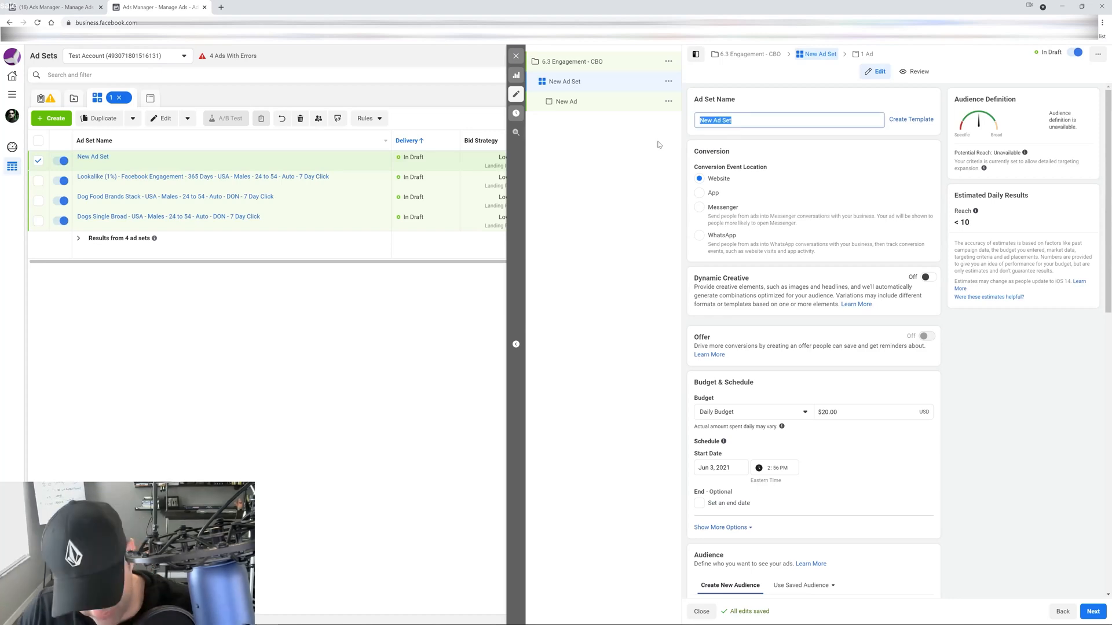
key("ctrl+v")
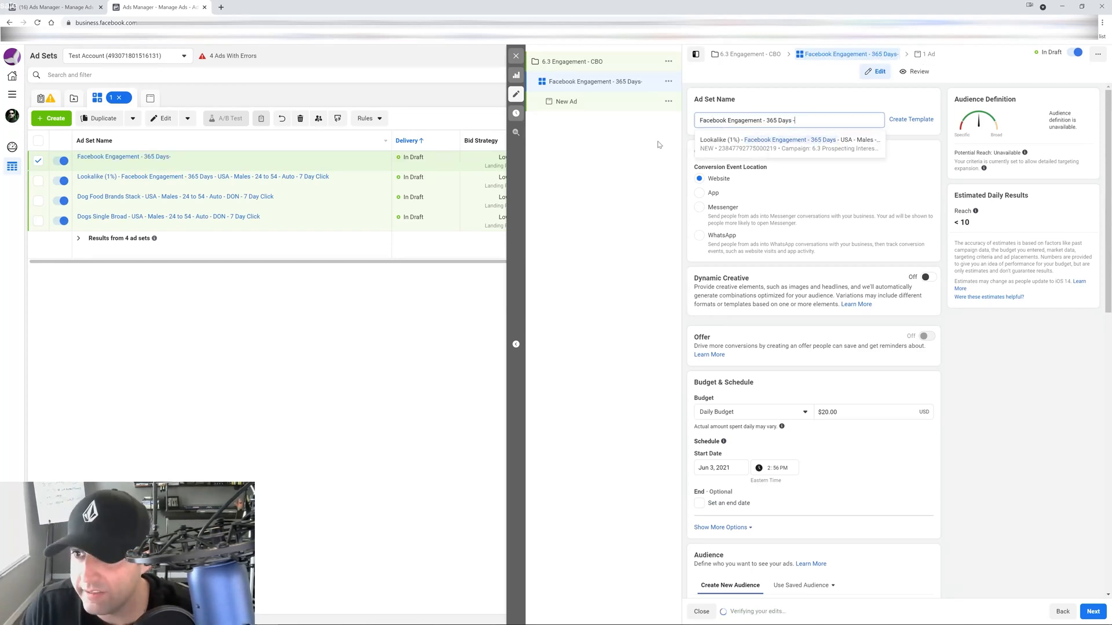
left_click(1041, 375)
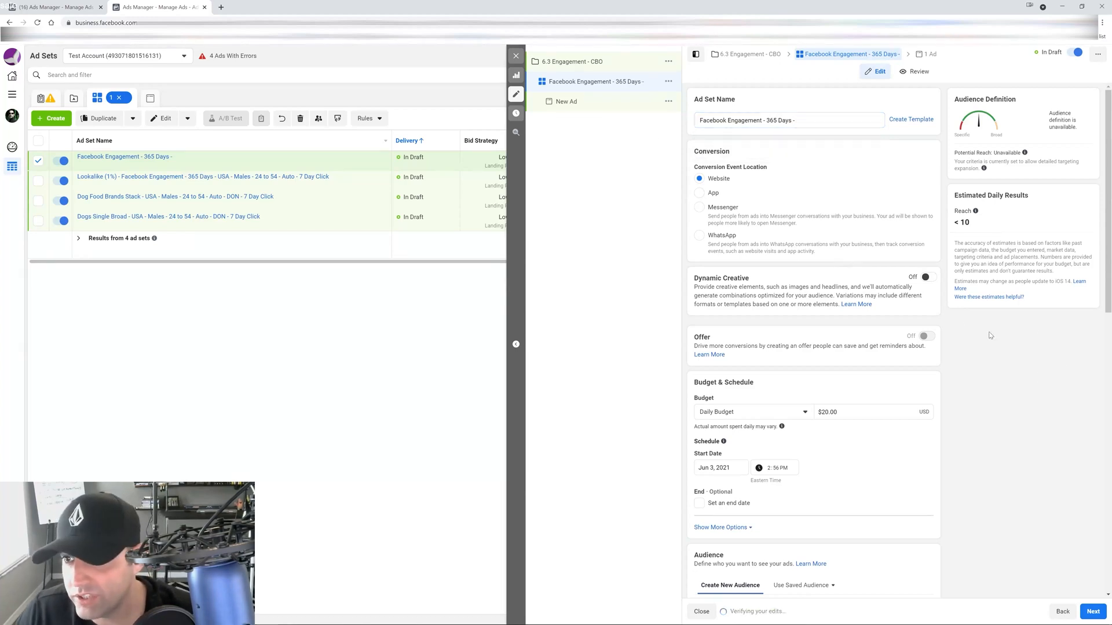
Step: Complete the engagement ad set's name as "Facebook Engagement - 365 Days - Open - Open - 1 Day Click" and close its editor
scroll(834, 203, "down", 1)
scroll(834, 203, "down", 4)
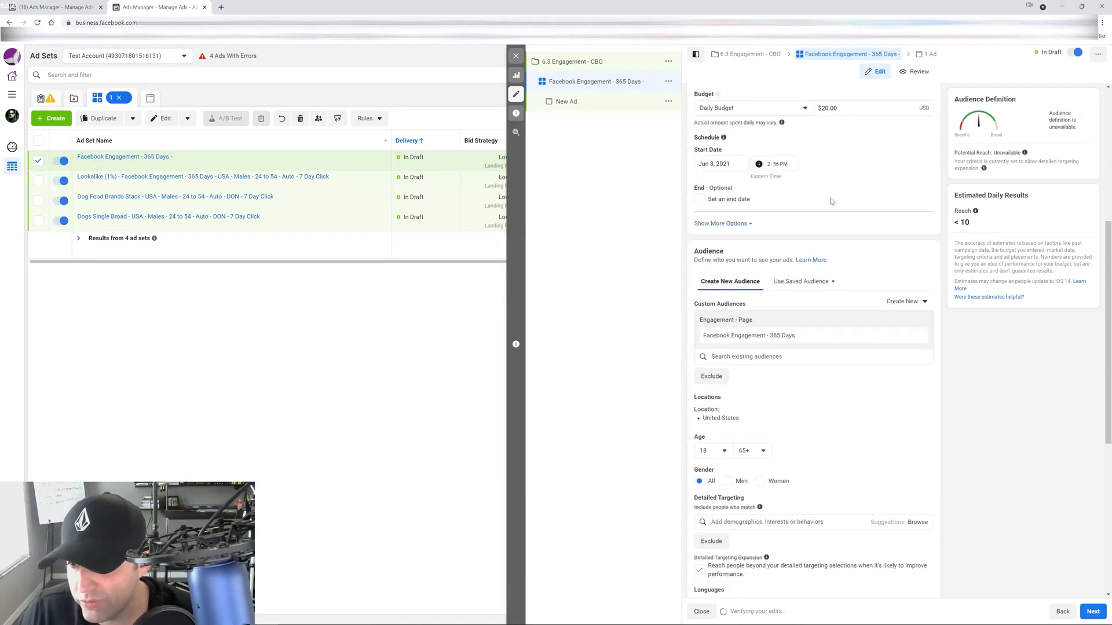
scroll(834, 203, "down", 3)
scroll(821, 190, "up", 6)
left_click(874, 120)
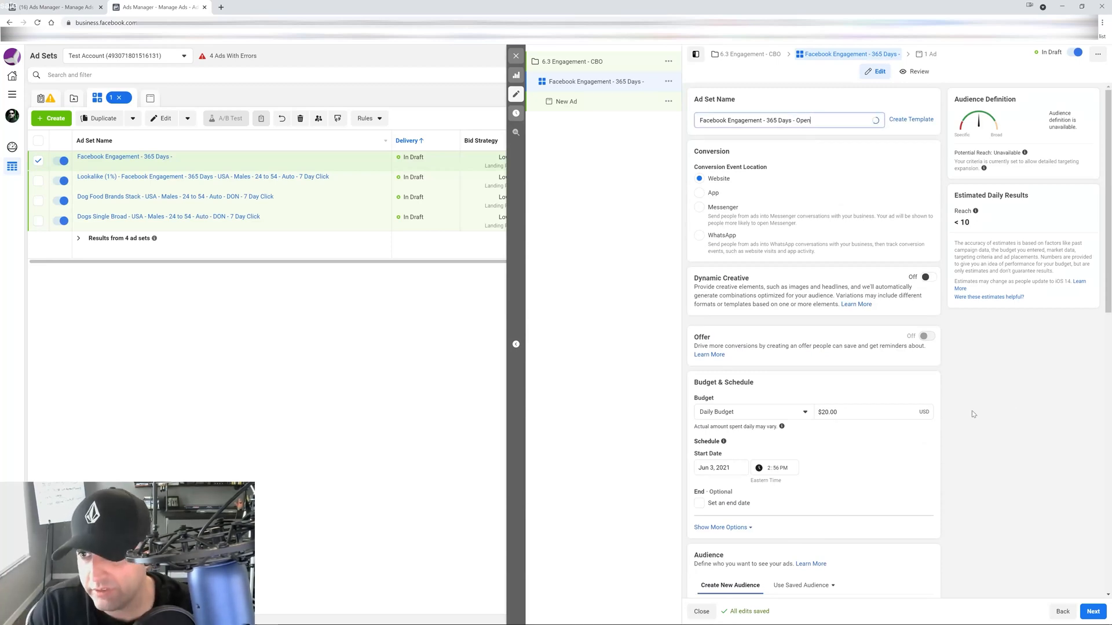
type("Open - Open")
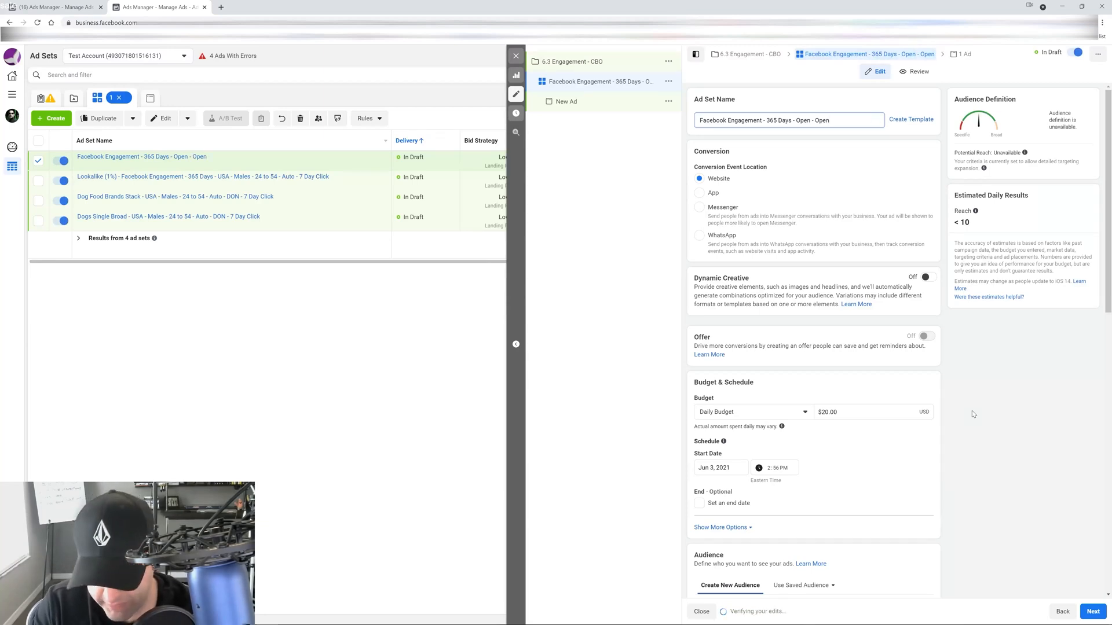
type(" - 1 Day Click")
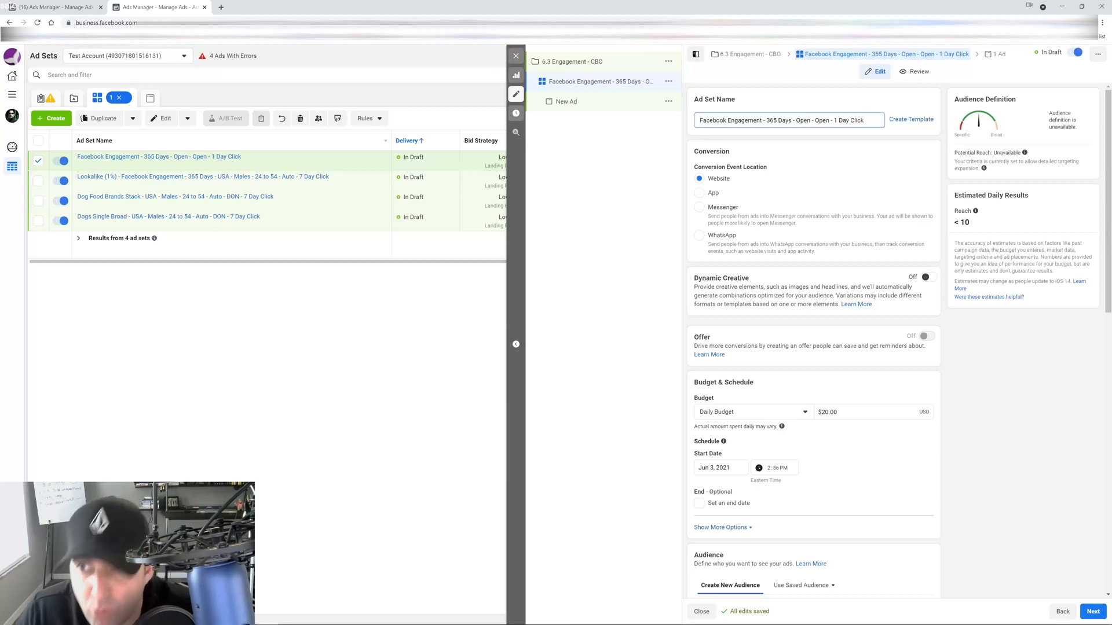
left_click(515, 56)
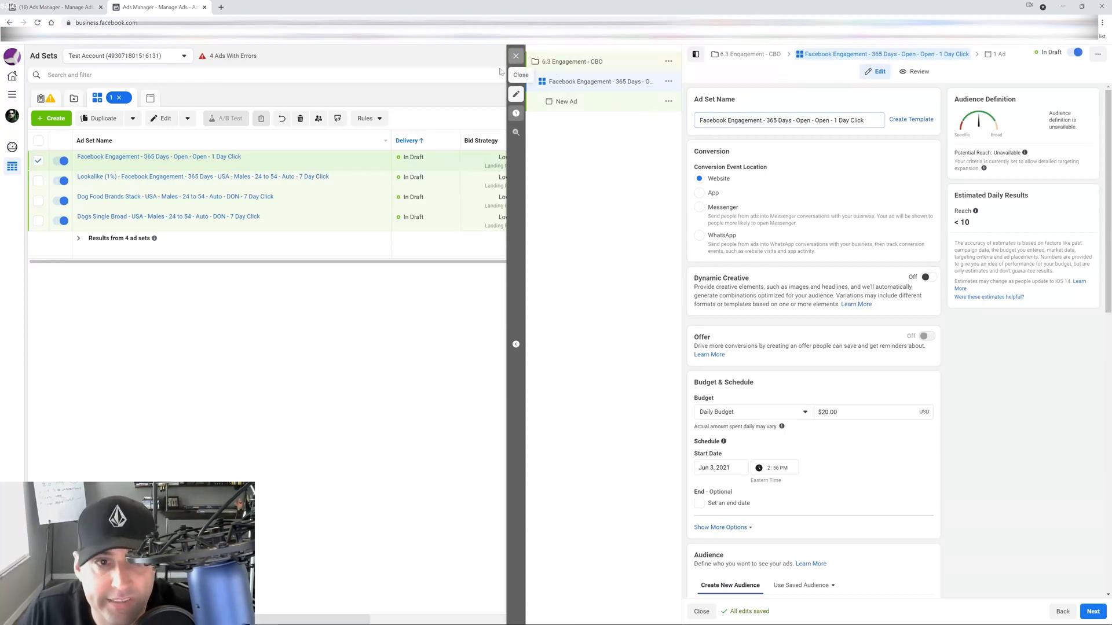
Step: Rename the new ad in the Facebook Engagement ad set as "6.3 Unboxing Video Evergreen" and save it to draft
left_click(196, 157)
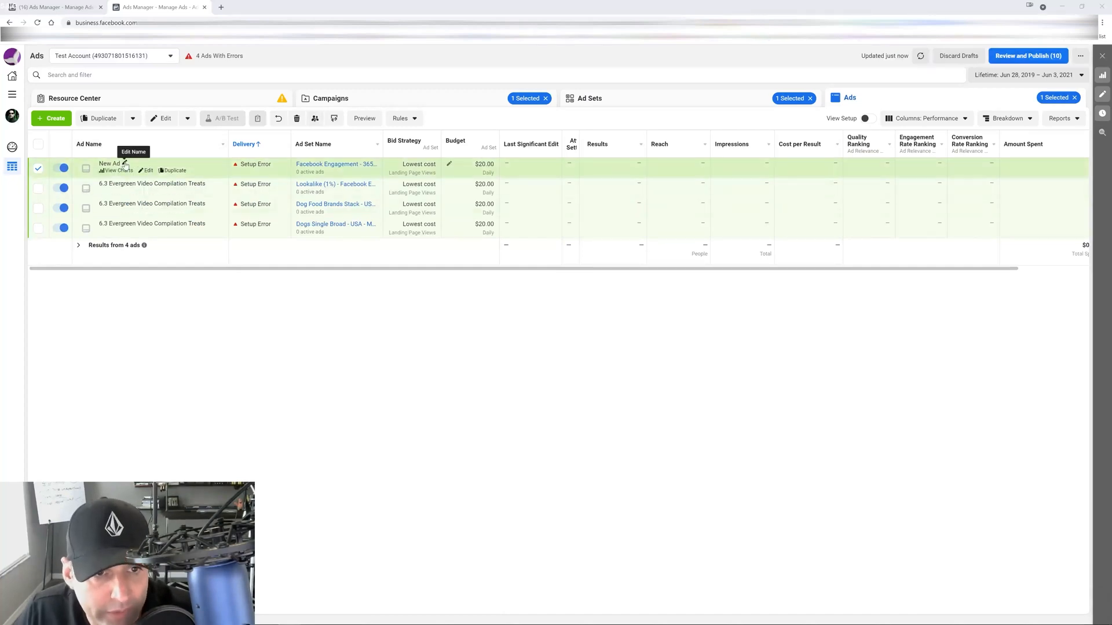
left_click(149, 170)
left_click_drag(123, 185, 67, 187)
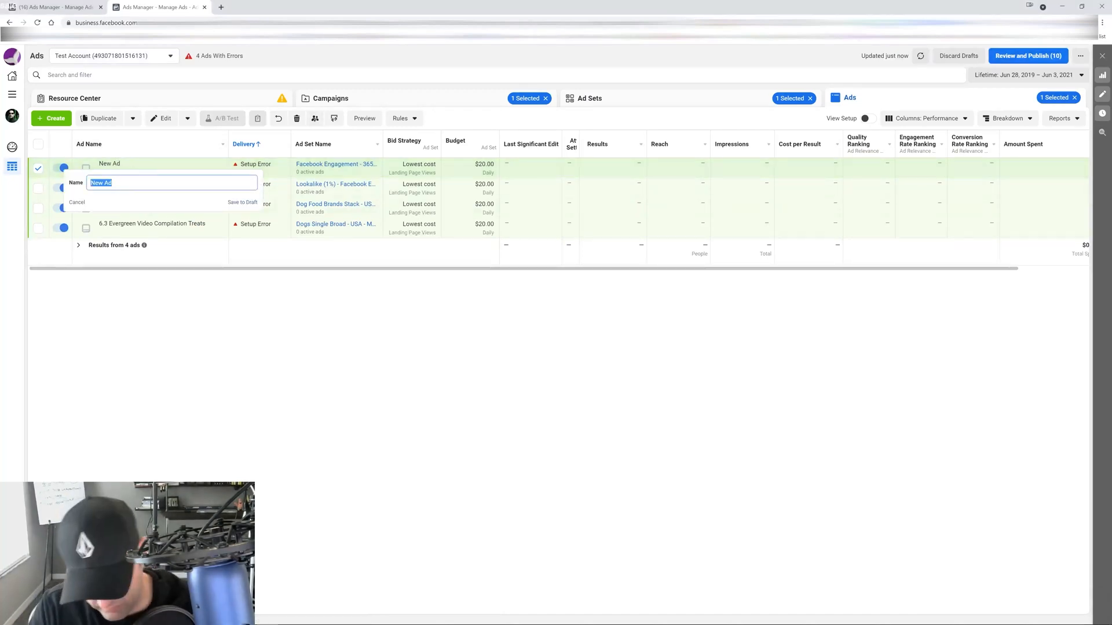
type("un")
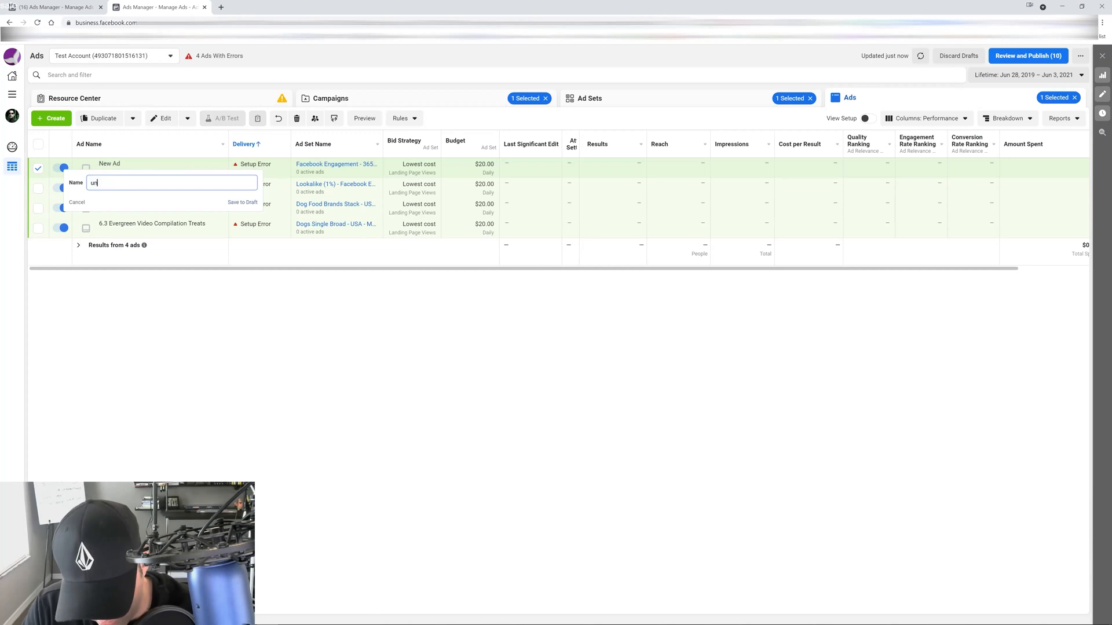
type("oboxing Vid")
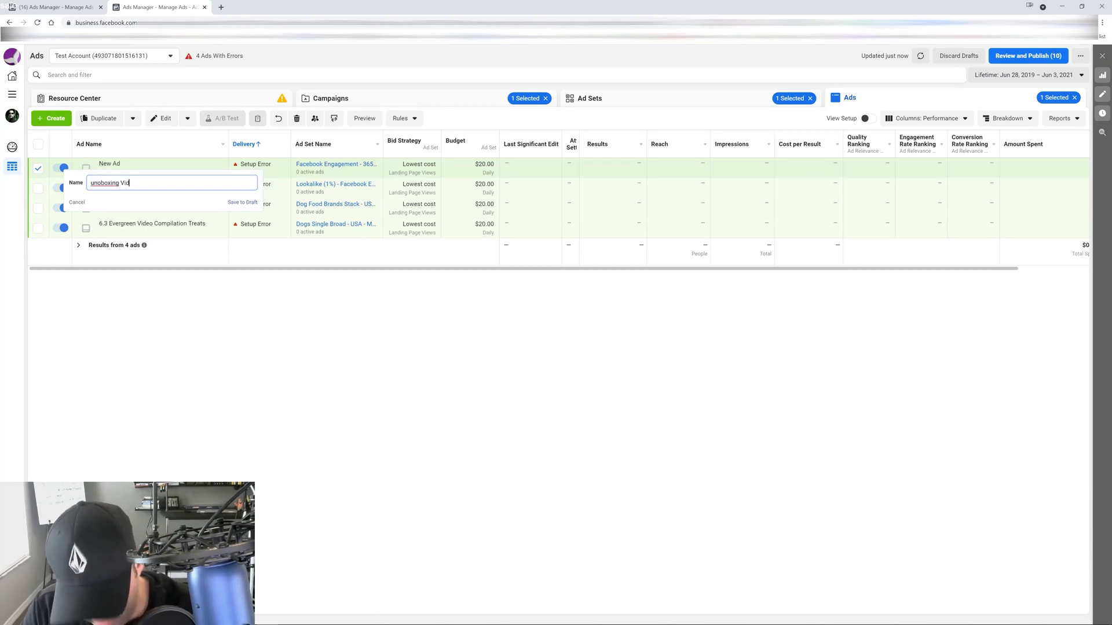
type("eo Evergre")
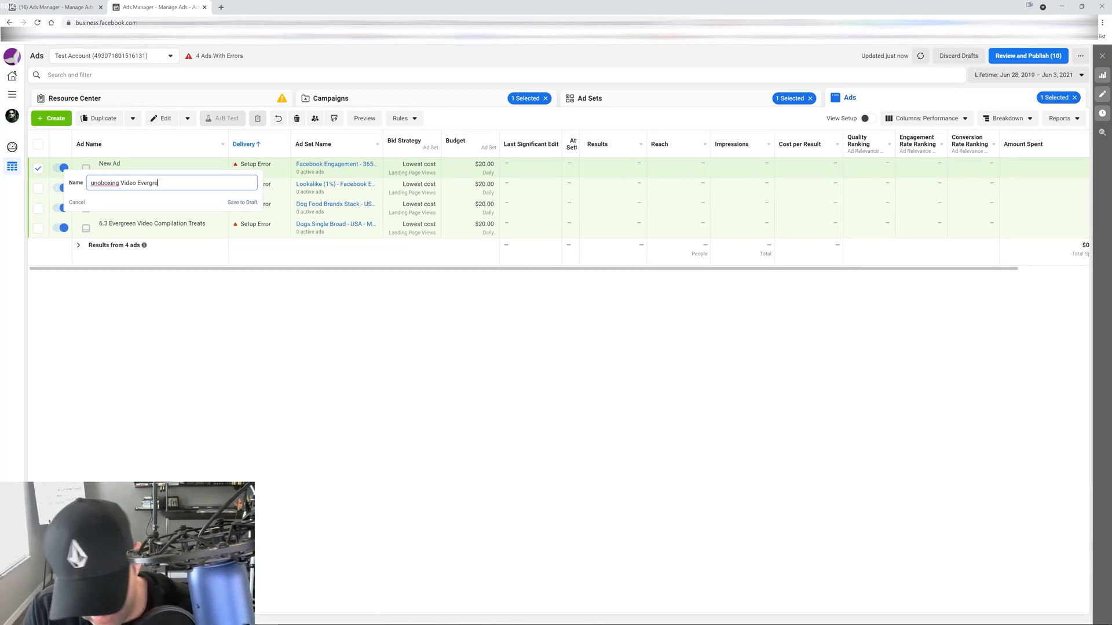
type("en")
left_click(99, 183)
key("BackSpace")
left_click(91, 183)
type("6.3")
key("Delete")
type("U")
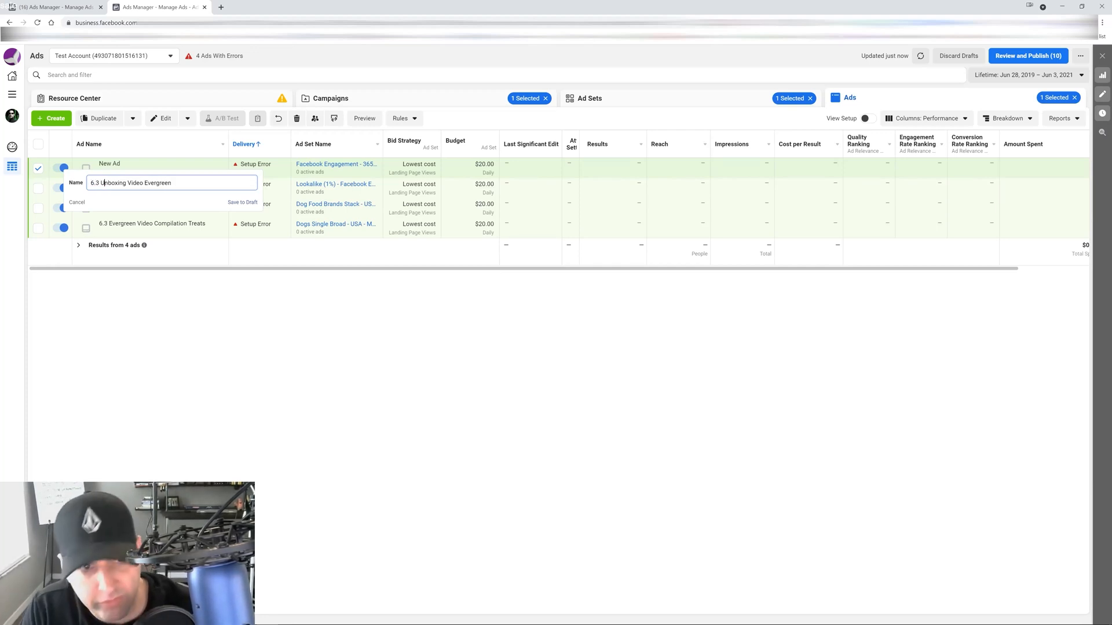
left_click(264, 206)
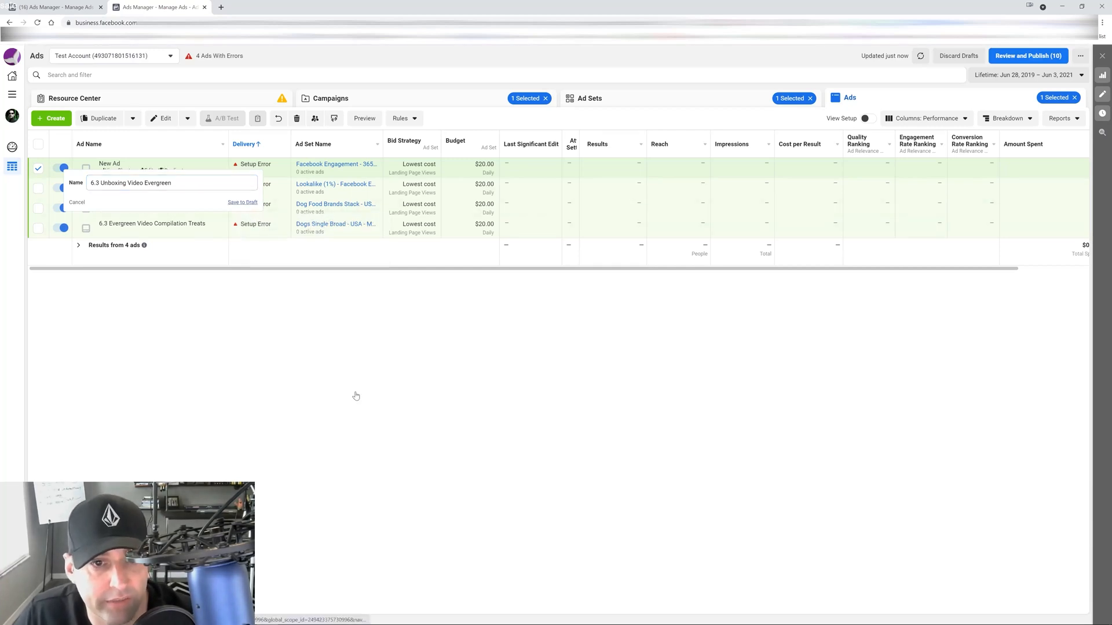
Step: Return to the campaign list and create a new campaign with the Catalog sales objective, using the Shopify Product Catalog
left_click(670, 102)
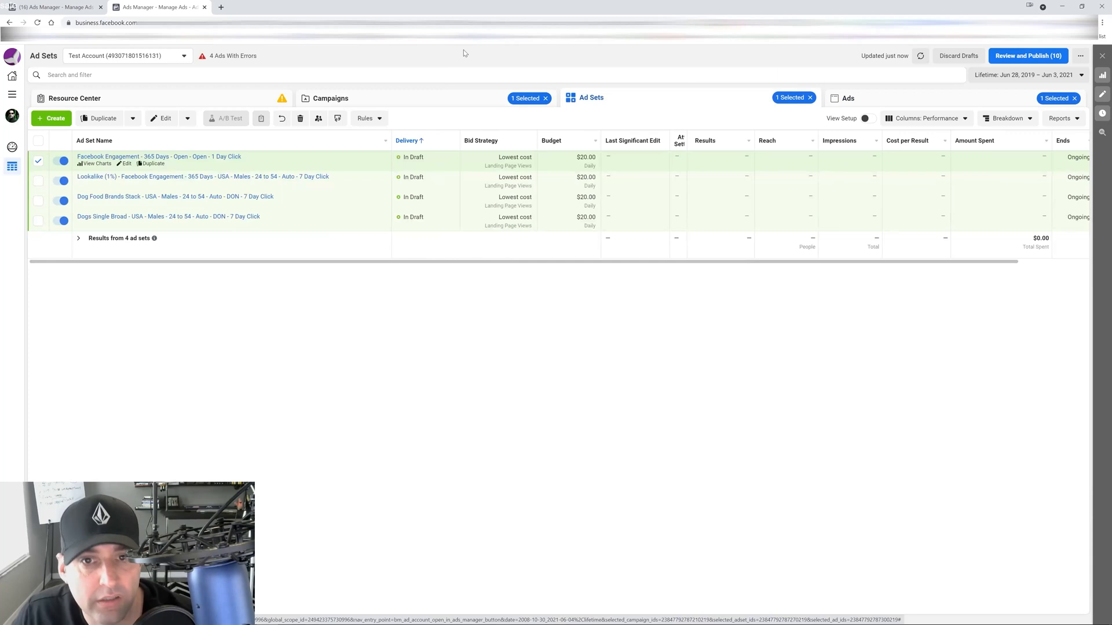
left_click(429, 102)
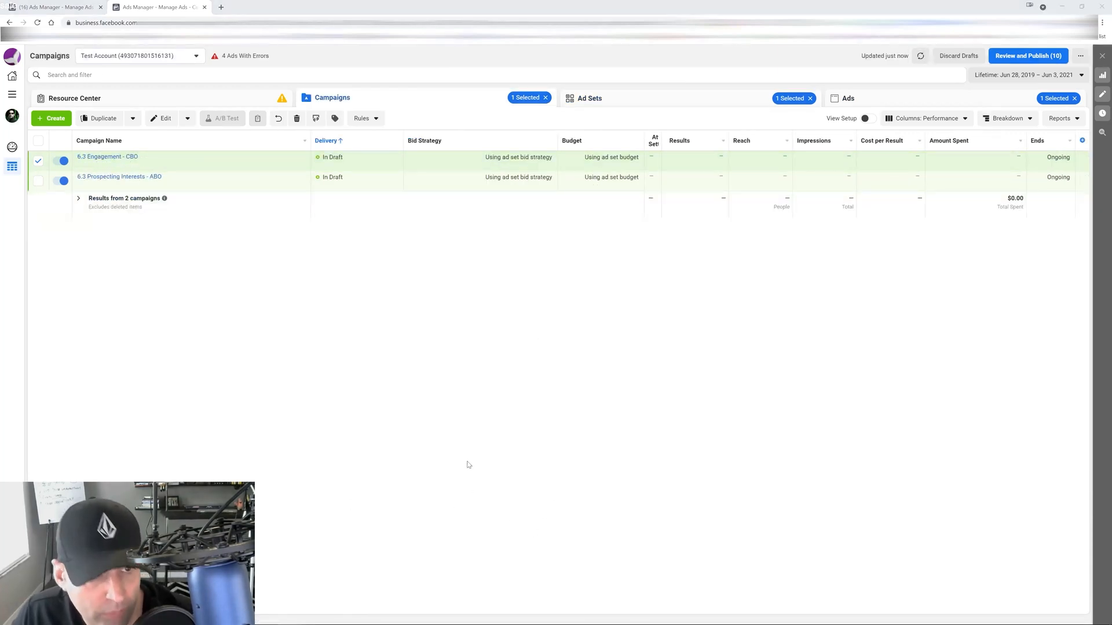
left_click(39, 161)
left_click(55, 119)
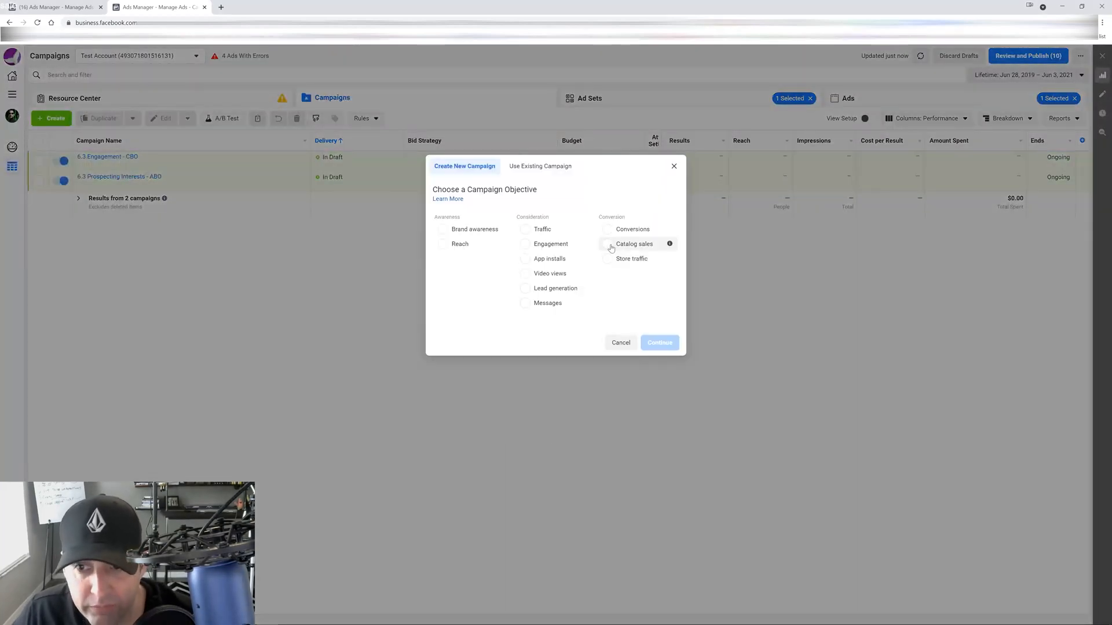
left_click(666, 244)
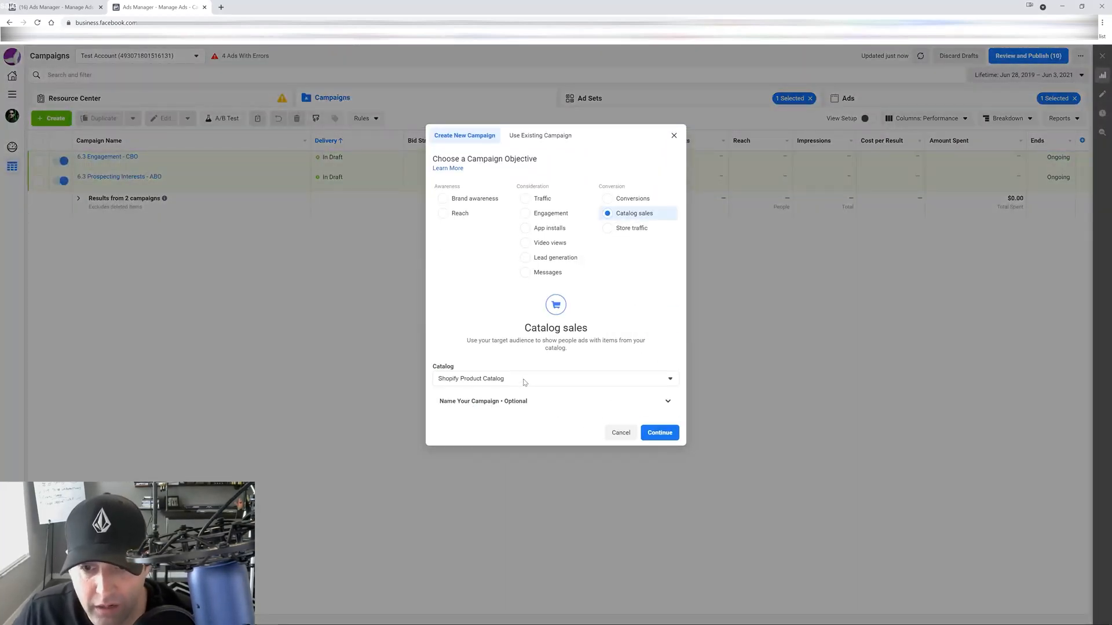
left_click(656, 434)
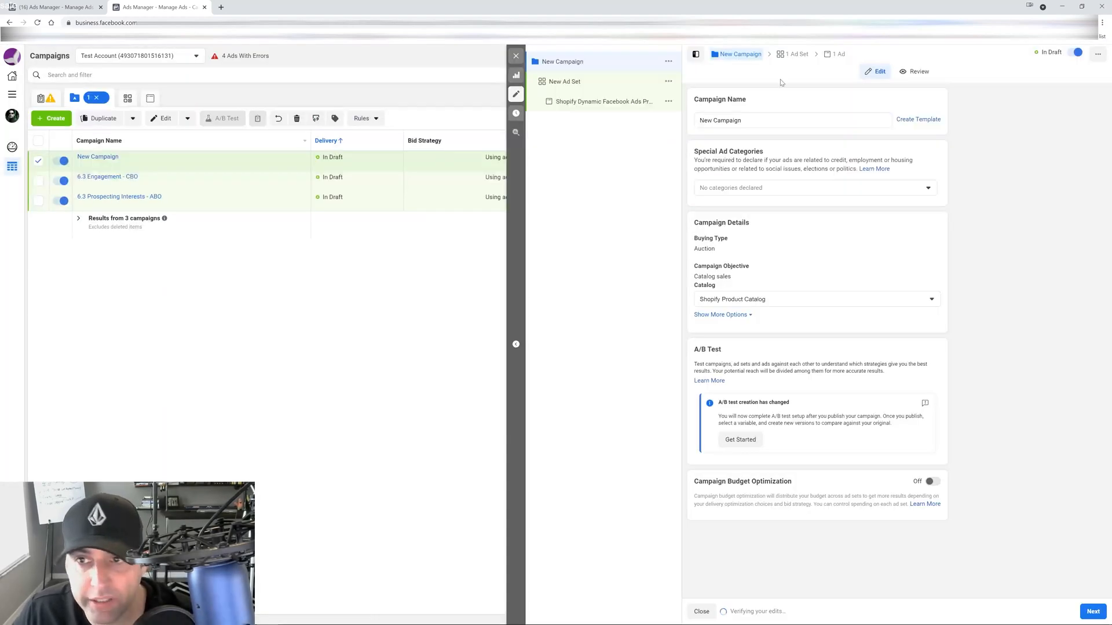
Step: Name the new catalog sales campaign "6.3 DPA Retargeting"
key("ctrl+a")
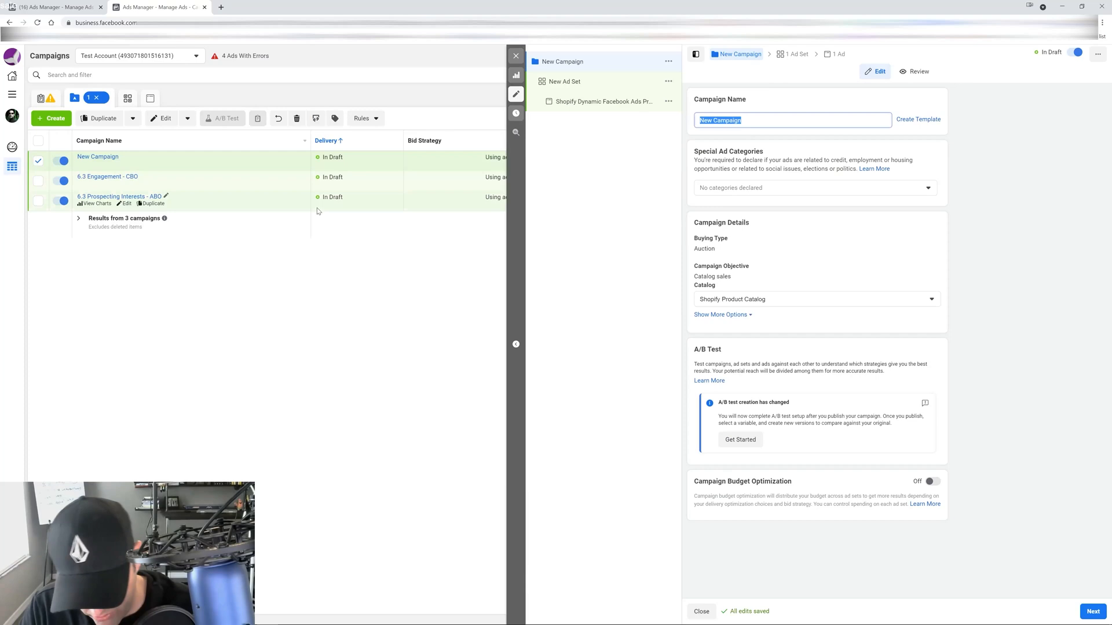
type("DPA retar")
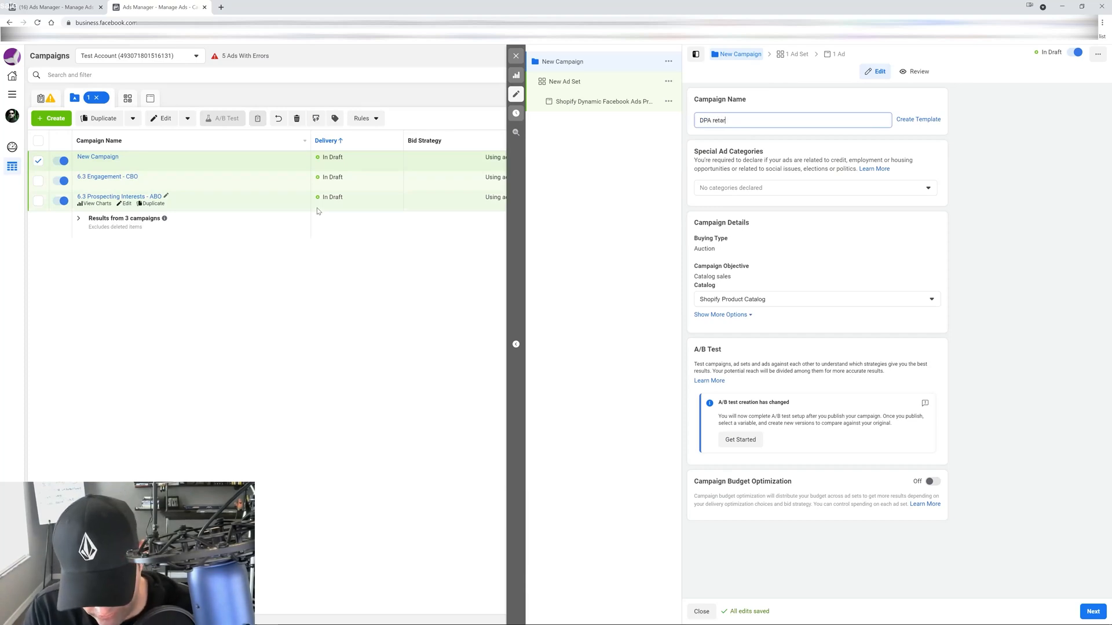
type("geting")
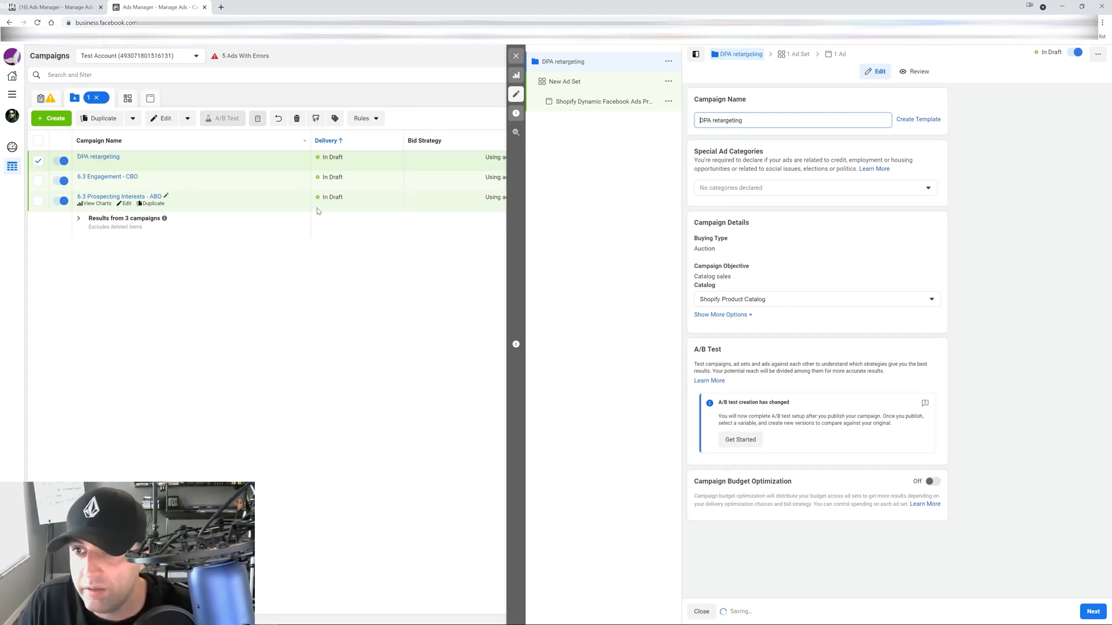
type("6.3")
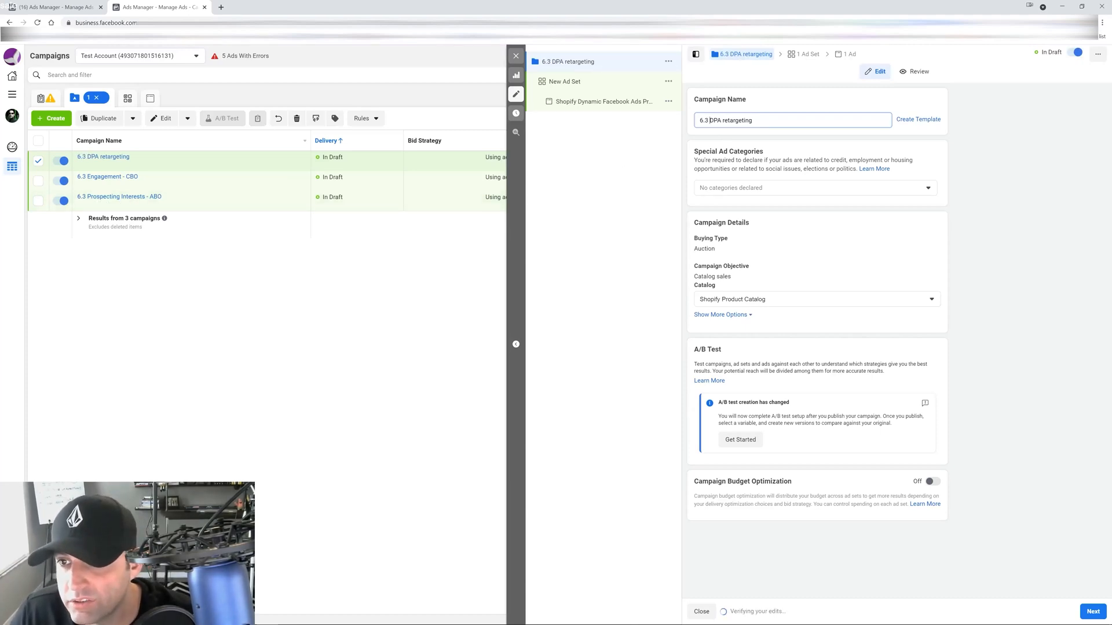
key("BackSpace")
type("R")
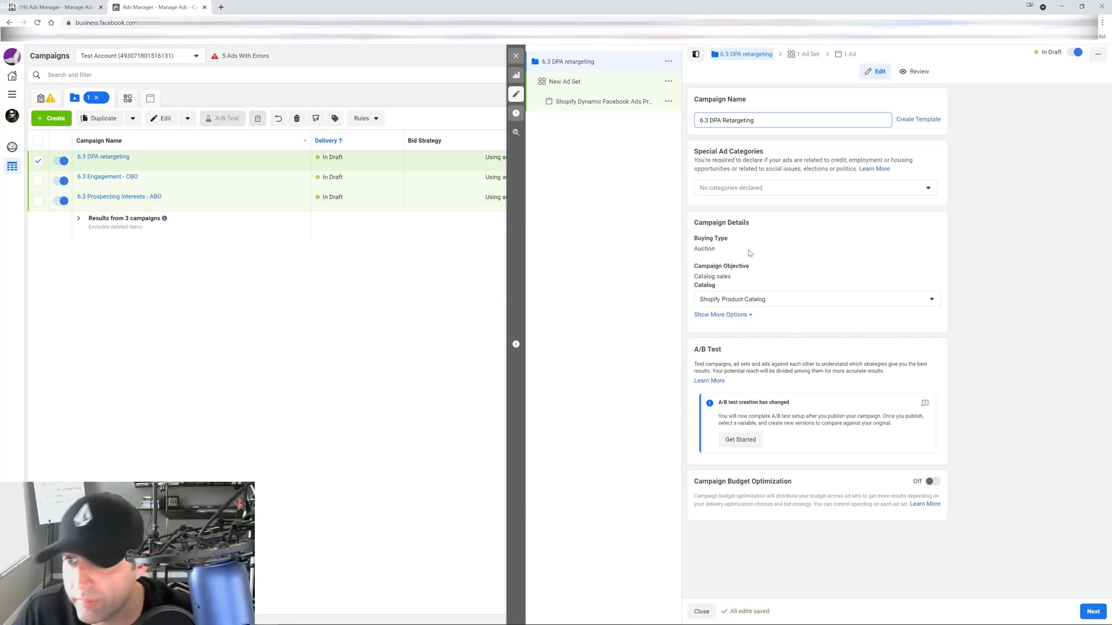
left_click(985, 214)
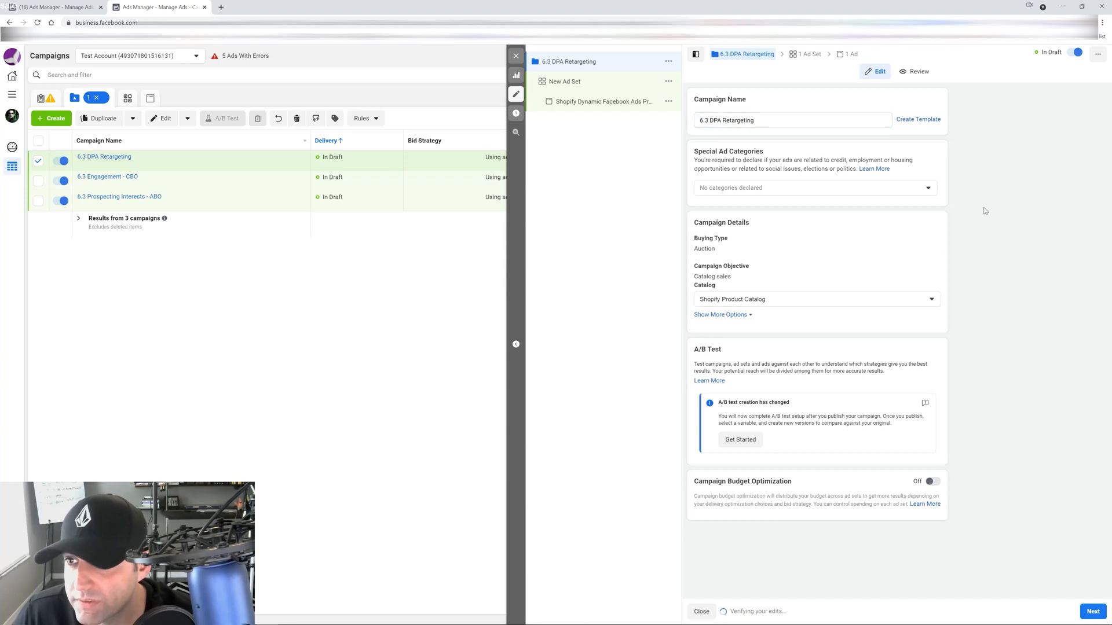
Step: Rename the 6.3 DPA Retargeting campaign's ad set as "VC/ATC - 30 Days - Open - 1 Day Click" and close its editor
left_click(806, 55)
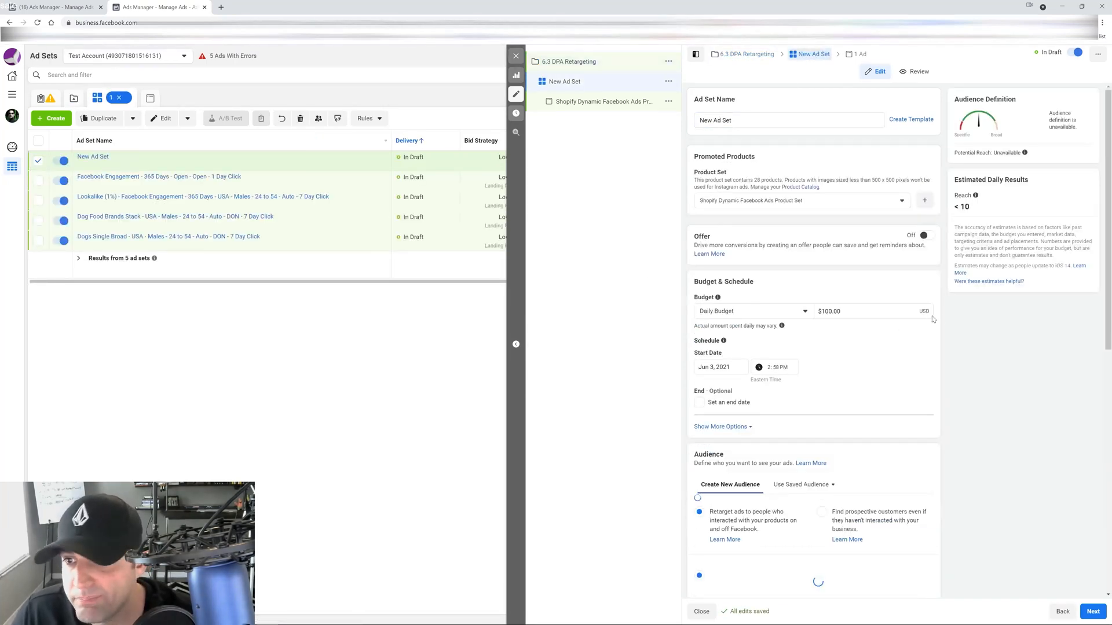
left_click_drag(764, 121, 621, 110)
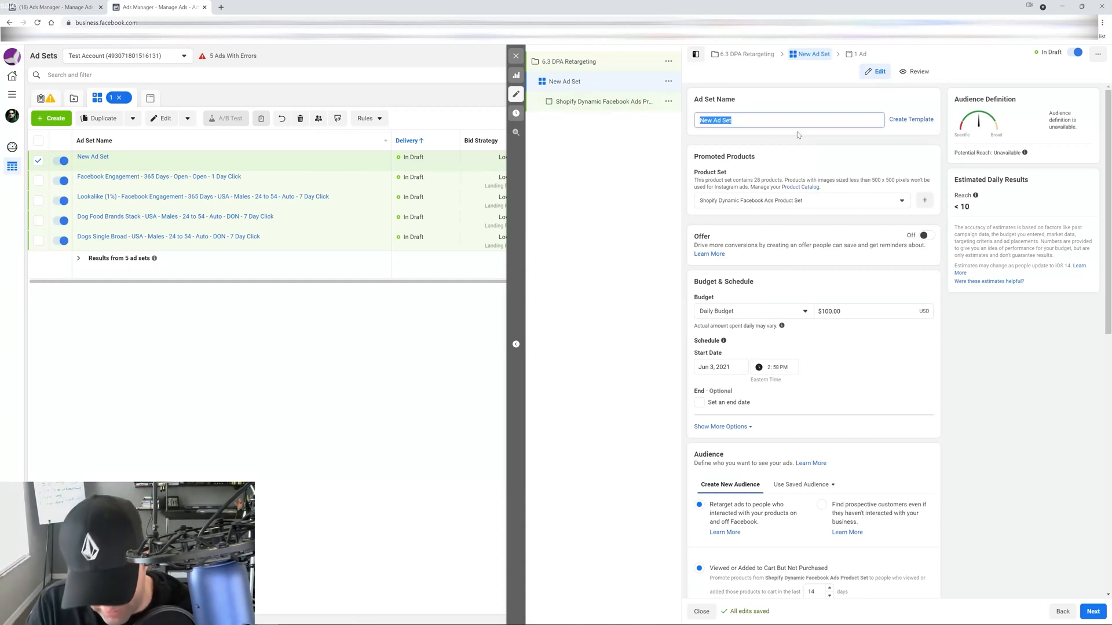
type("VC/ATC")
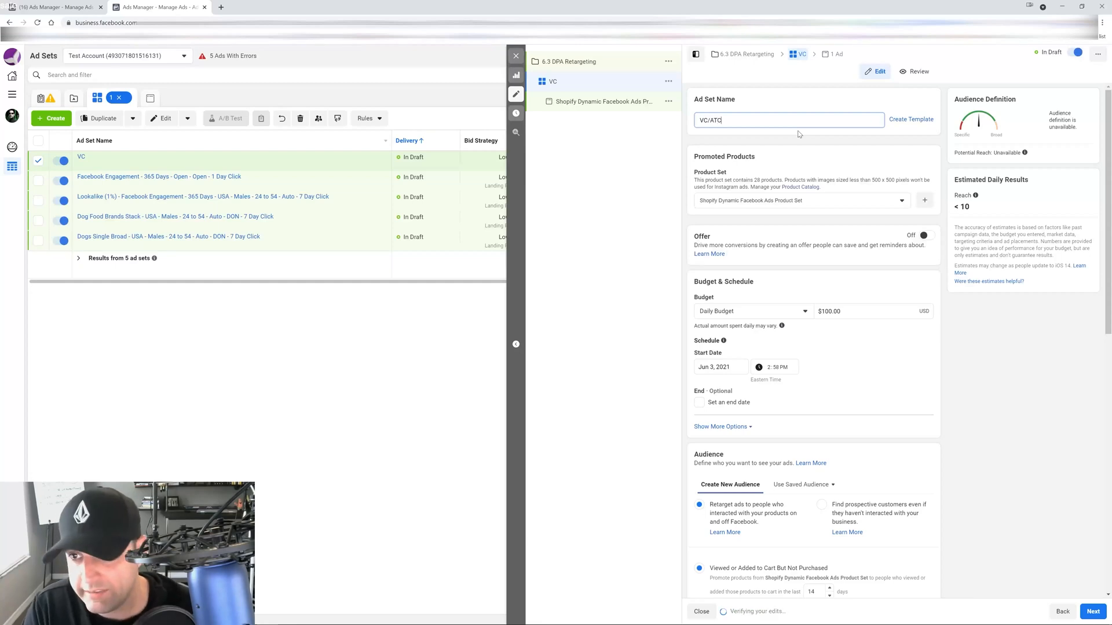
type(" - 30 Da")
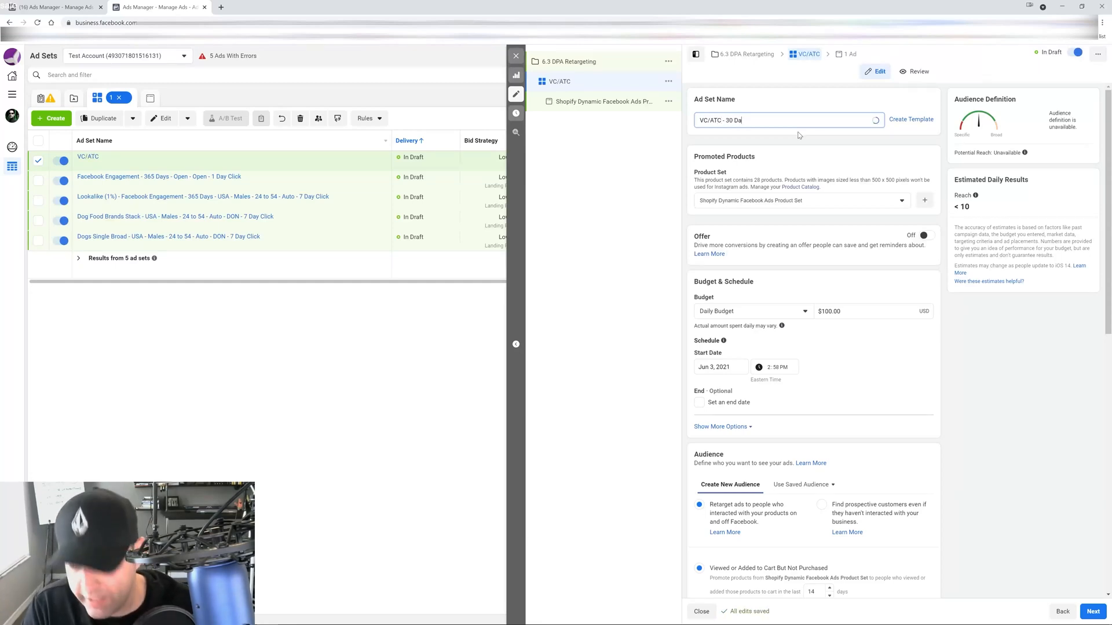
type("ys - ")
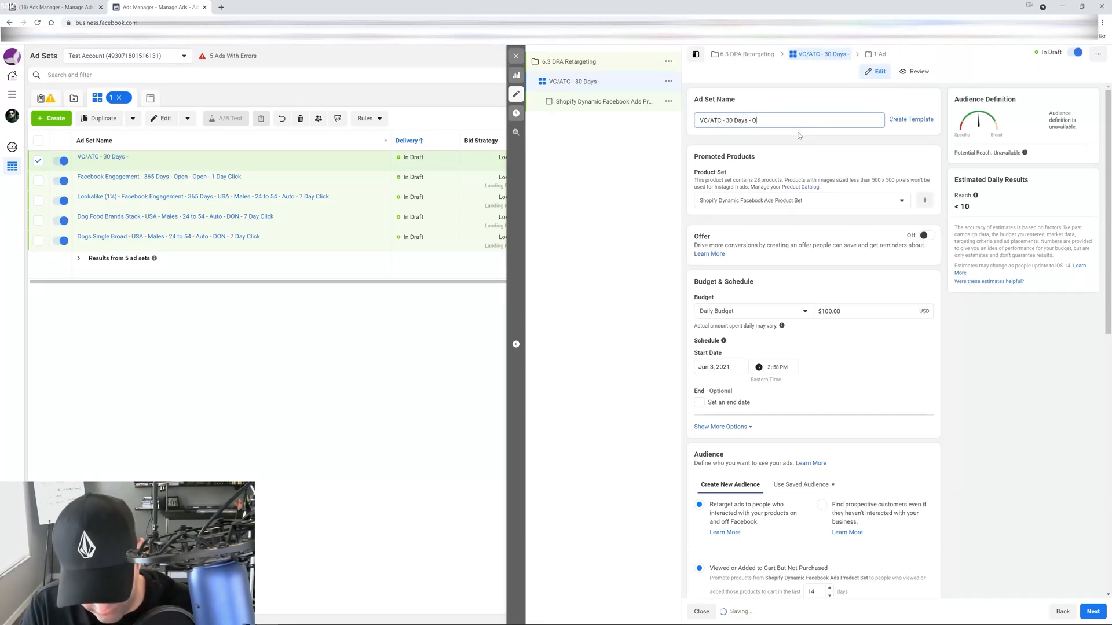
type("Opo")
type("en")
type(" - ")
type("1 Day Click")
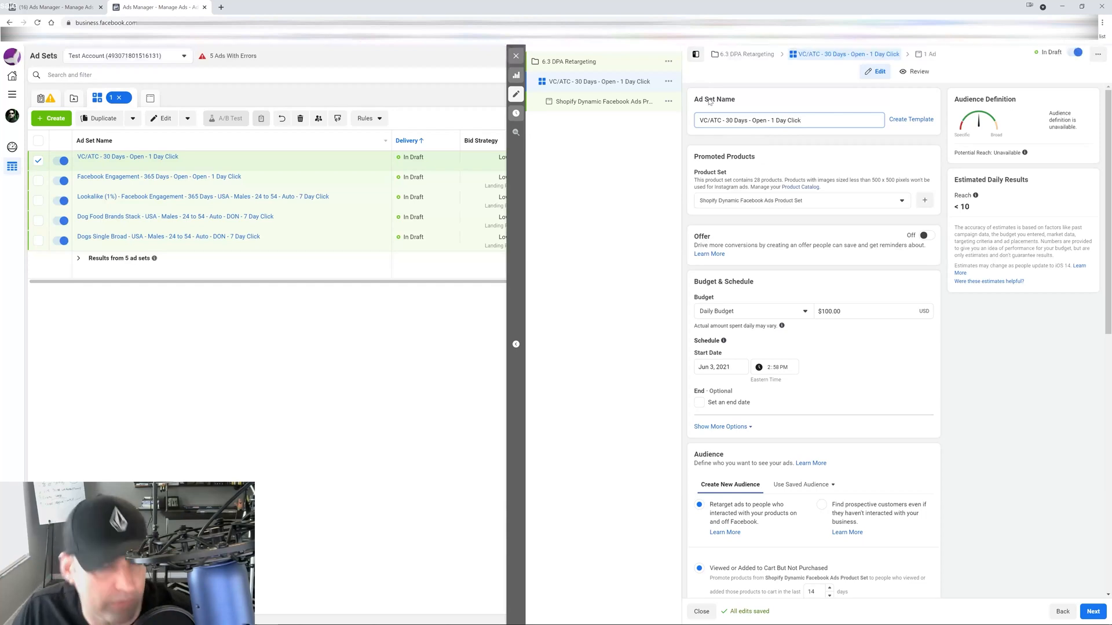
left_click(516, 55)
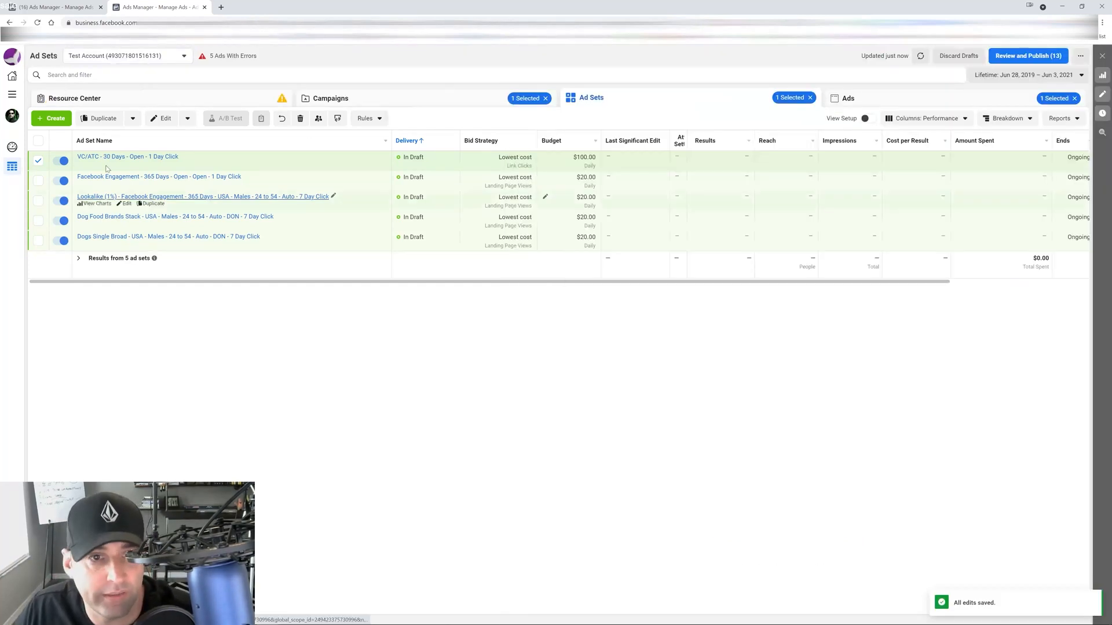
Step: Rename the Shopify dynamic product ad in the VC/ATC ad set as "DPA Carousel" and save it to draft
left_click(134, 158)
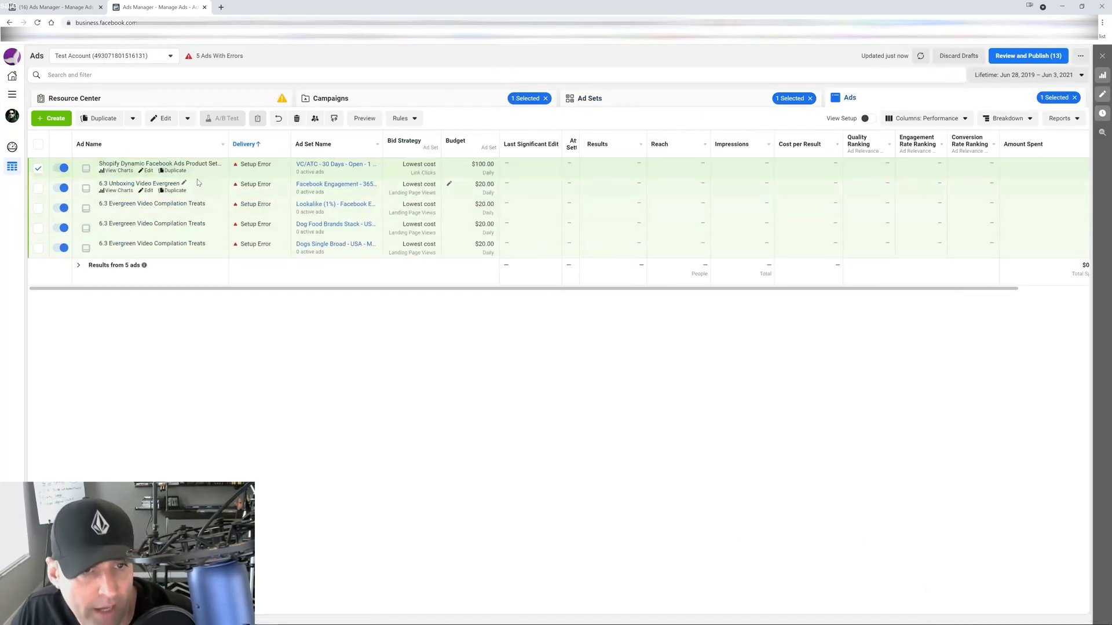
left_click(223, 165)
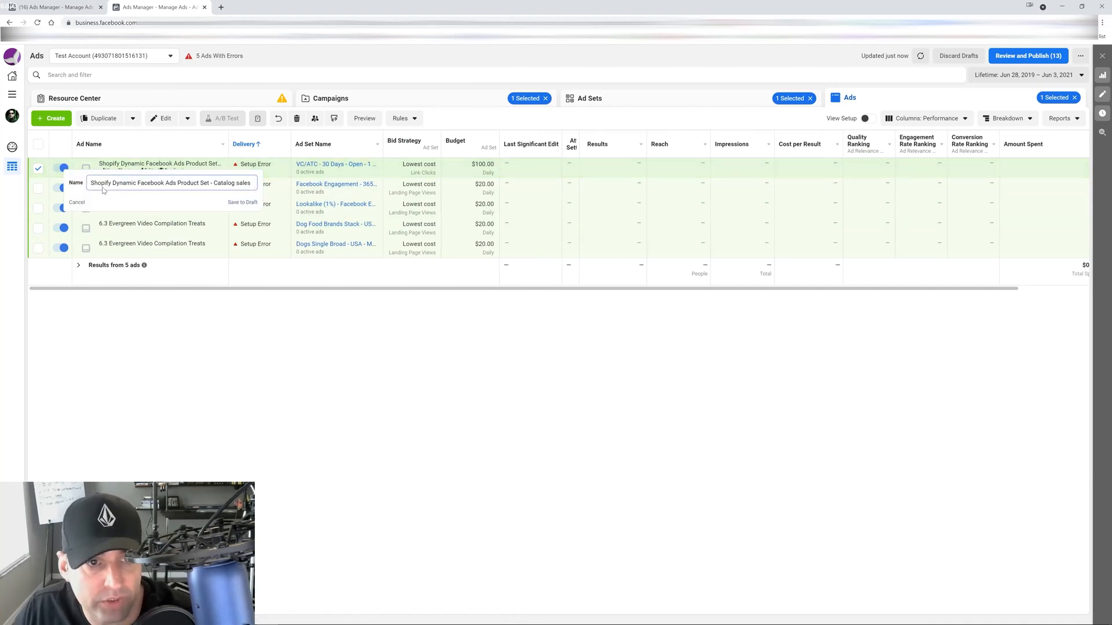
left_click_drag(252, 183, 30, 236)
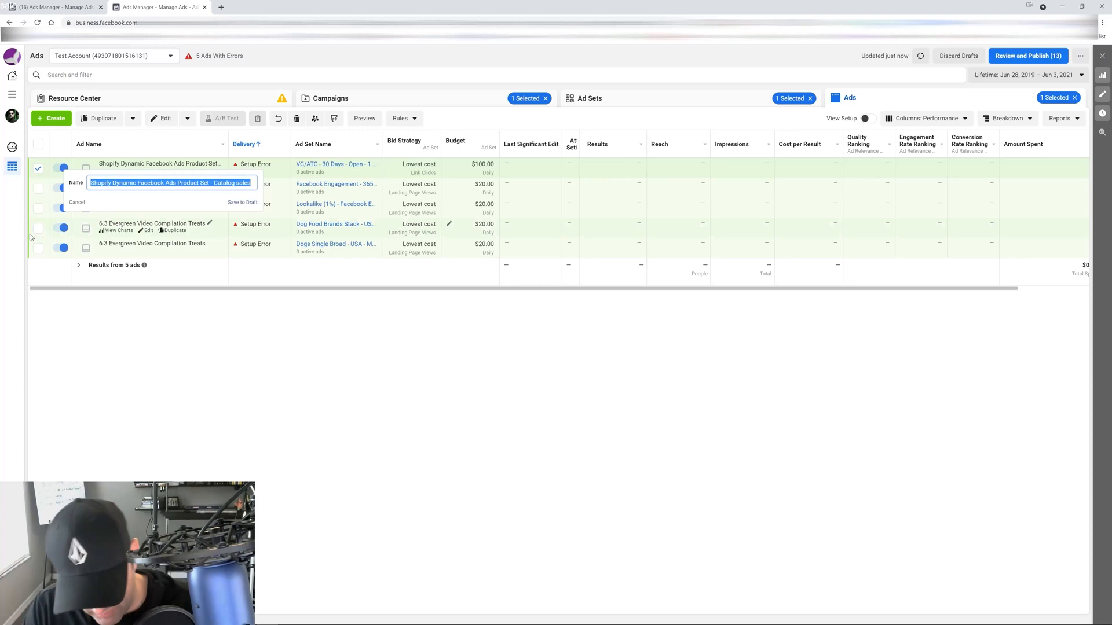
type("DPA Carousel")
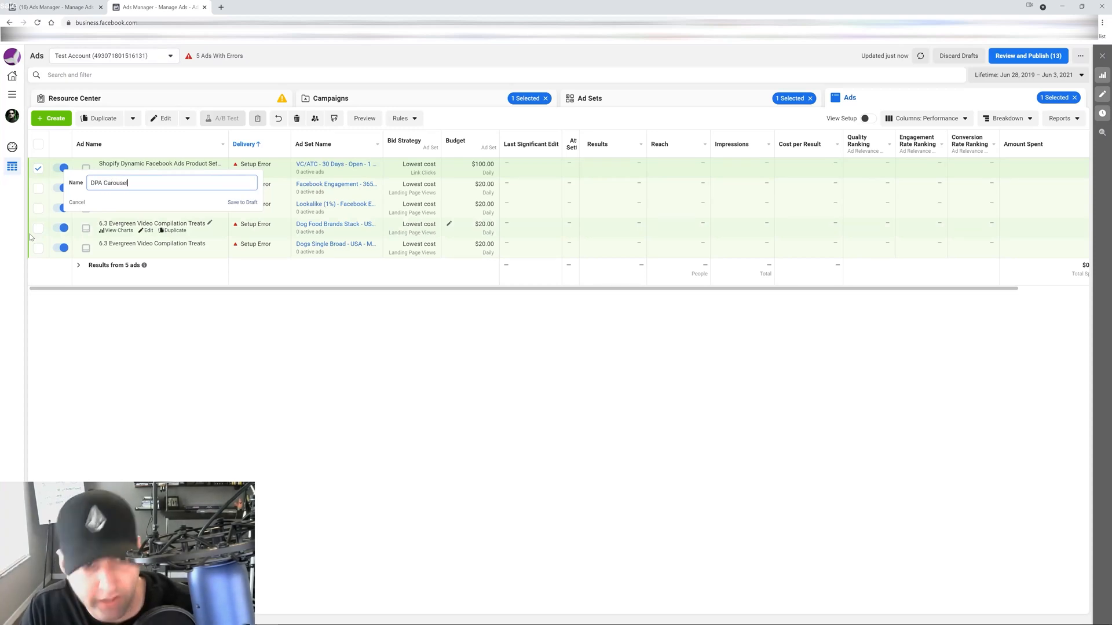
left_click(242, 202)
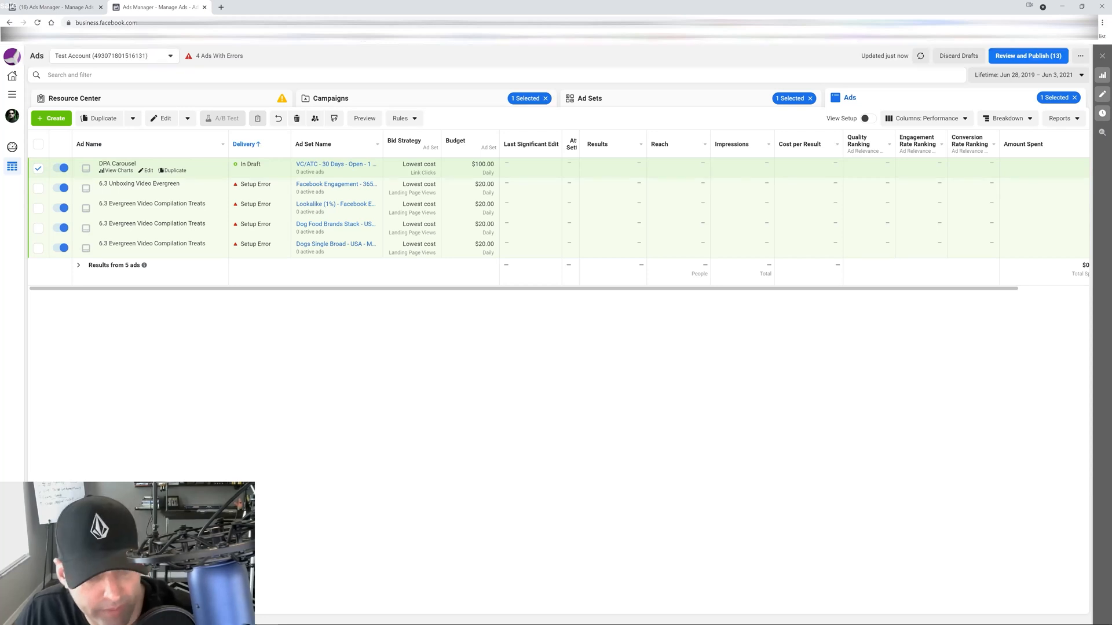
Step: Select all campaigns in the campaign list, display their ad sets, and select every ad set to review the names together
left_click(639, 106)
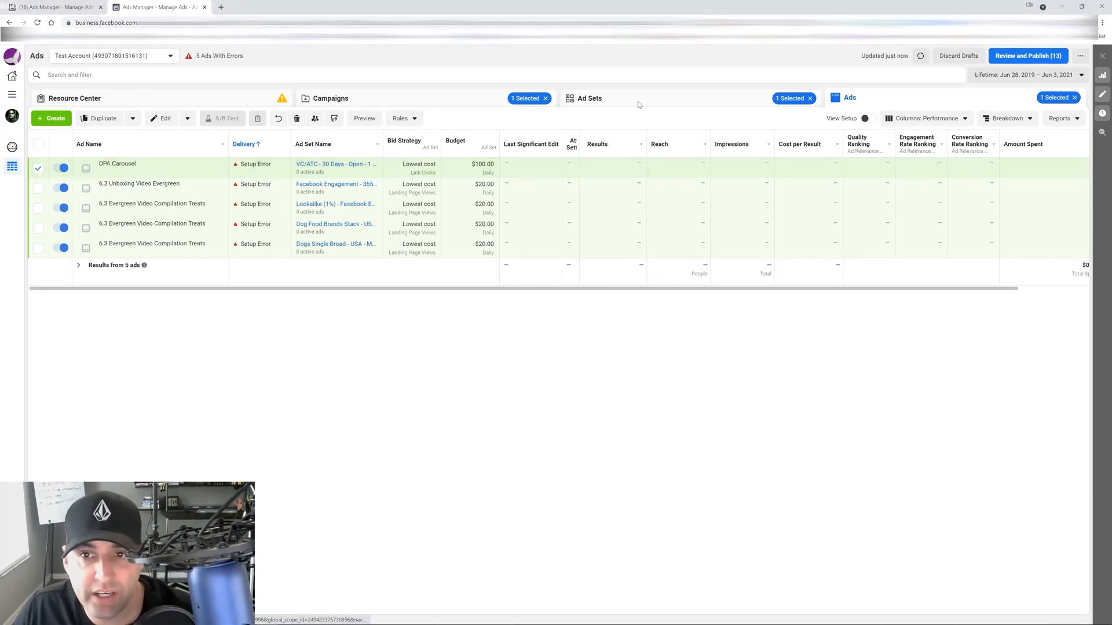
left_click(469, 103)
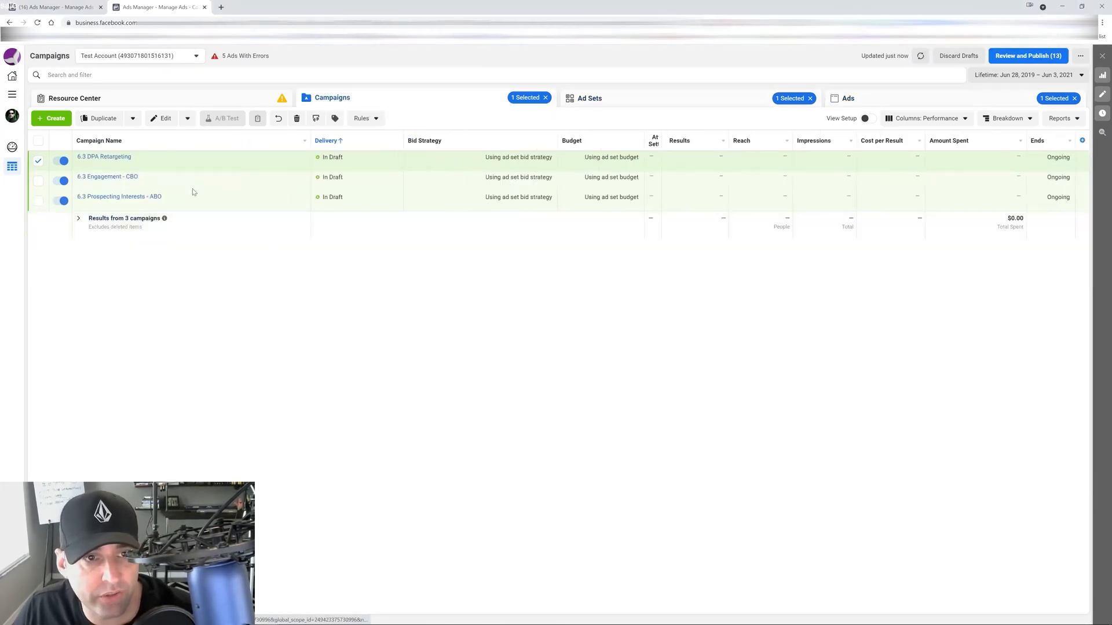
left_click(40, 163)
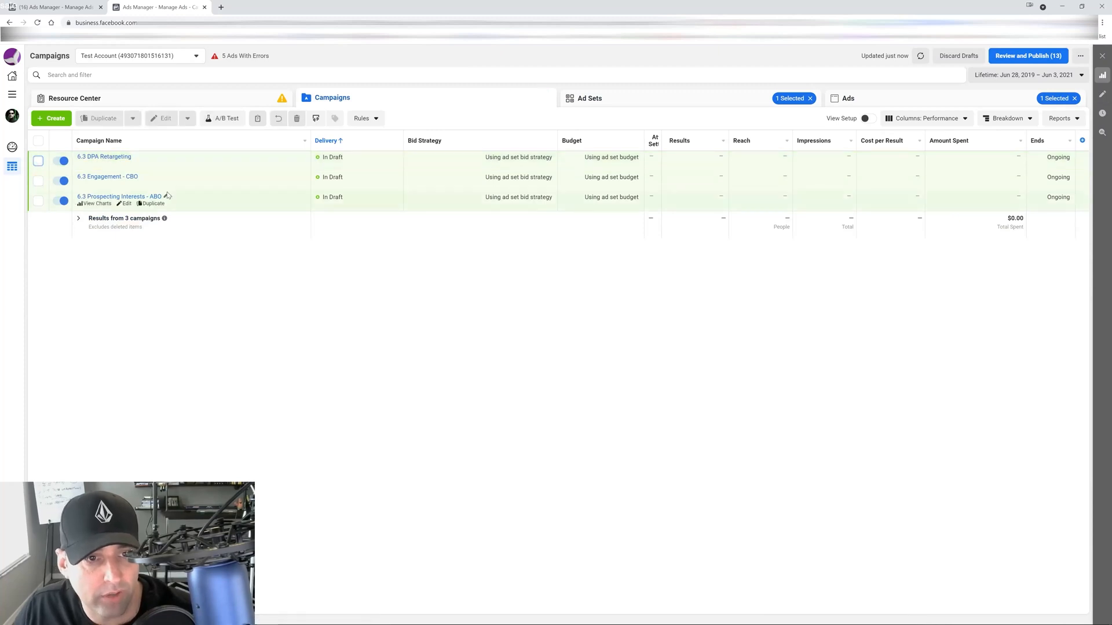
left_click(37, 142)
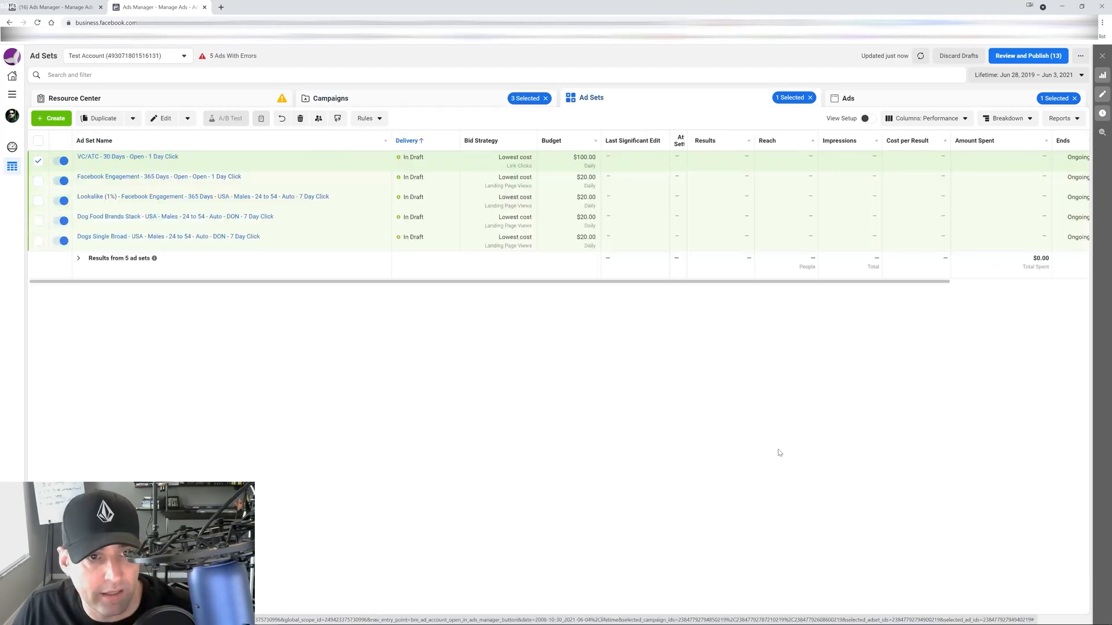
left_click(38, 141)
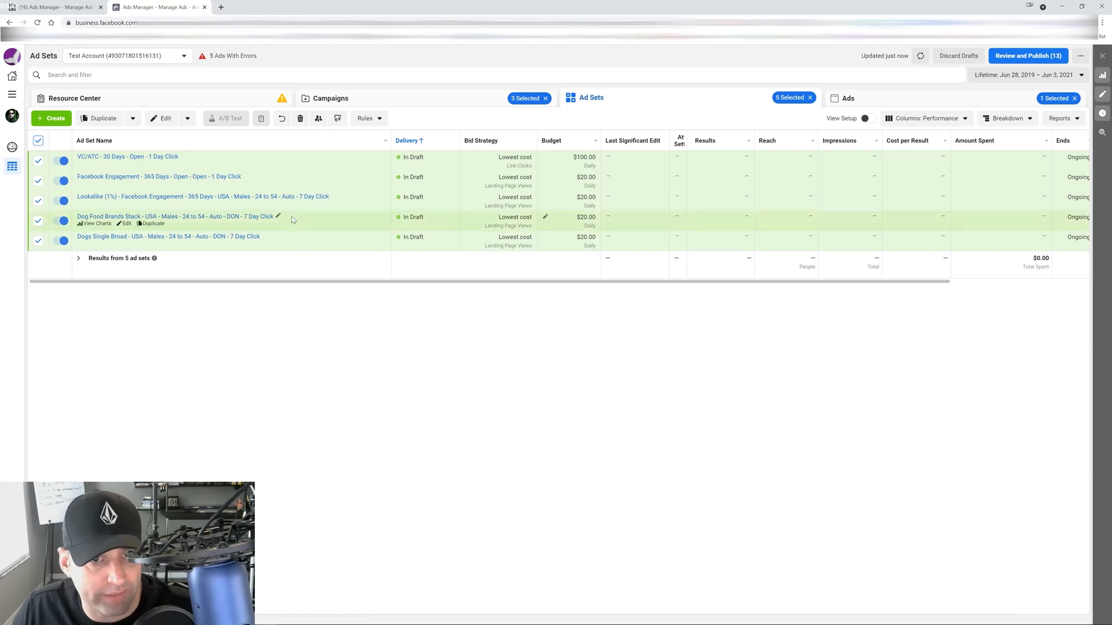
Step: Open the Dog Food Brands Stack ad set's editor, check its audience, placement and optimization settings against its name, and close it
left_click(127, 225)
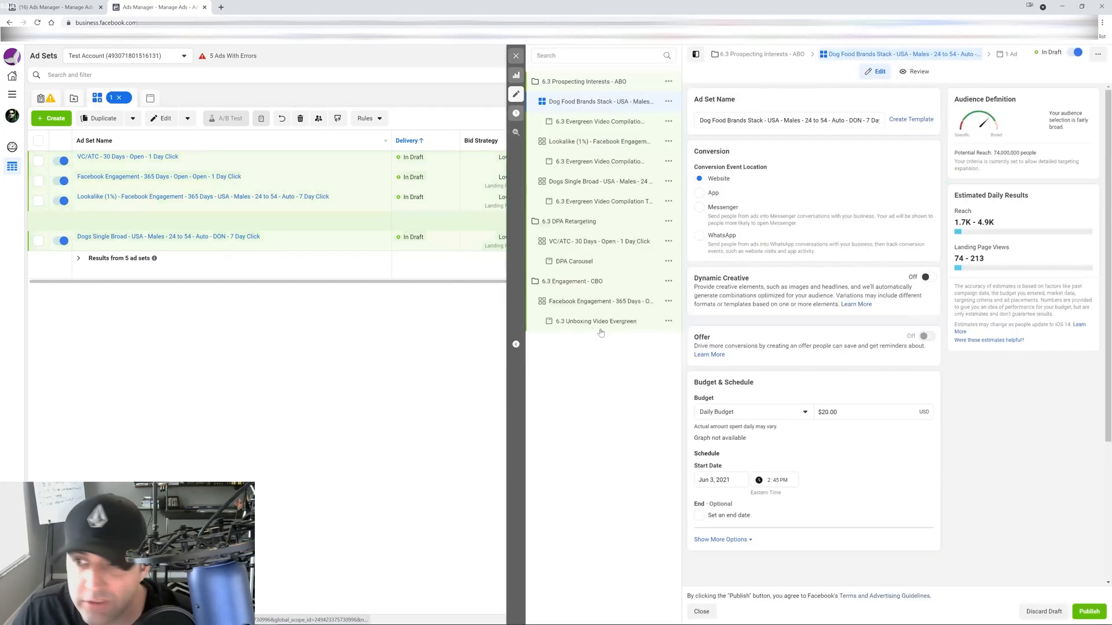
scroll(816, 182, "down", 8)
scroll(816, 182, "down", 3)
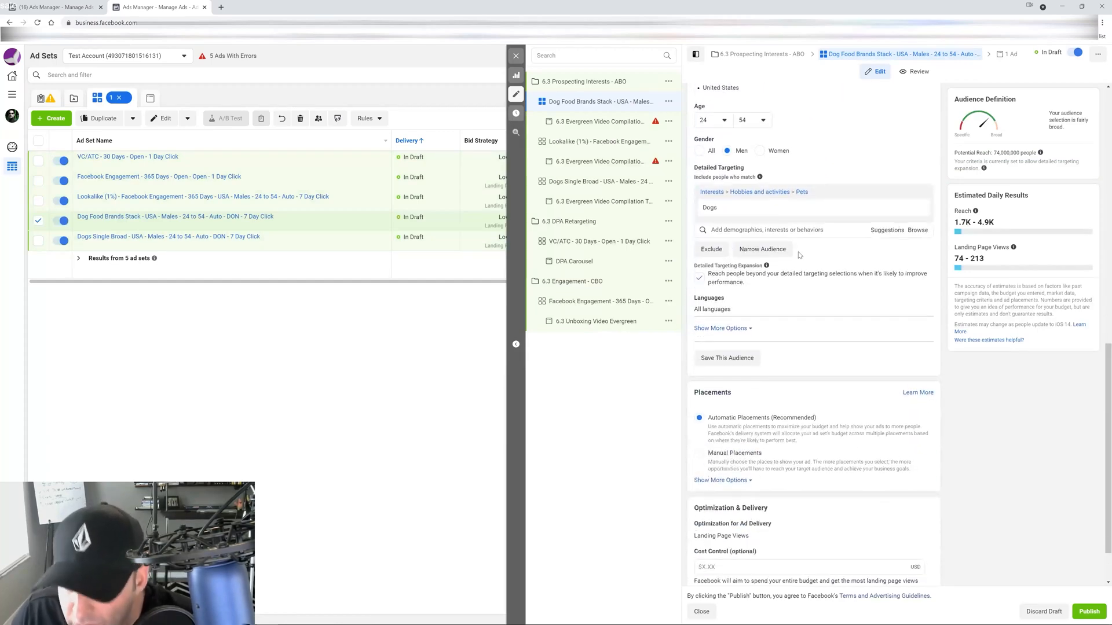
scroll(821, 401, "up", 10)
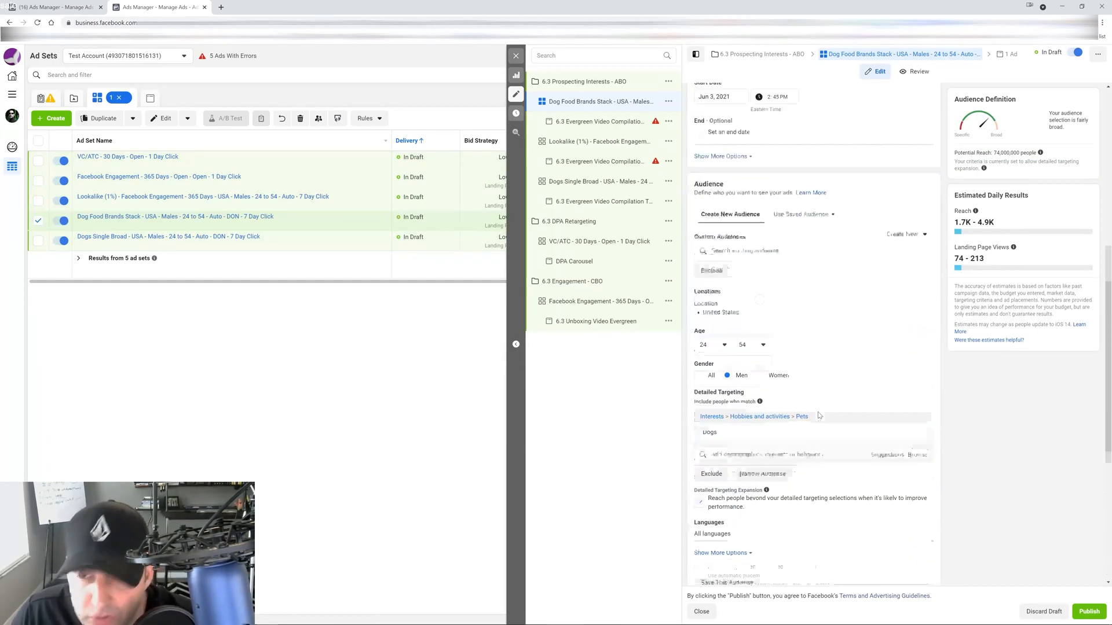
left_click(514, 56)
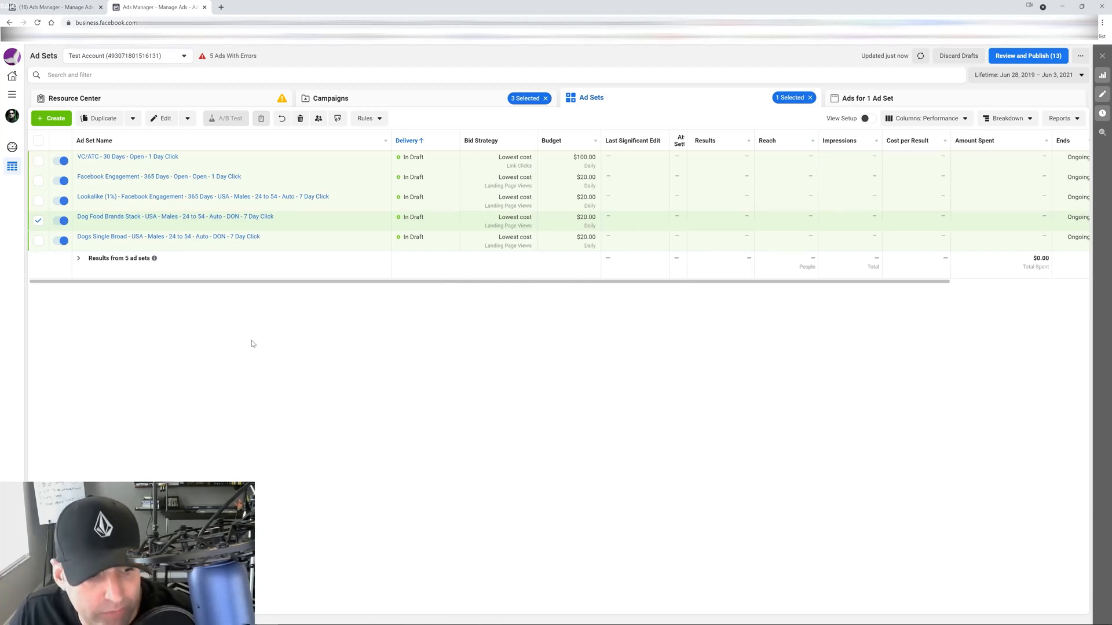
Step: Review the naming at each level by viewing the campaign list, the ad sets and the ads in turn
left_click(434, 109)
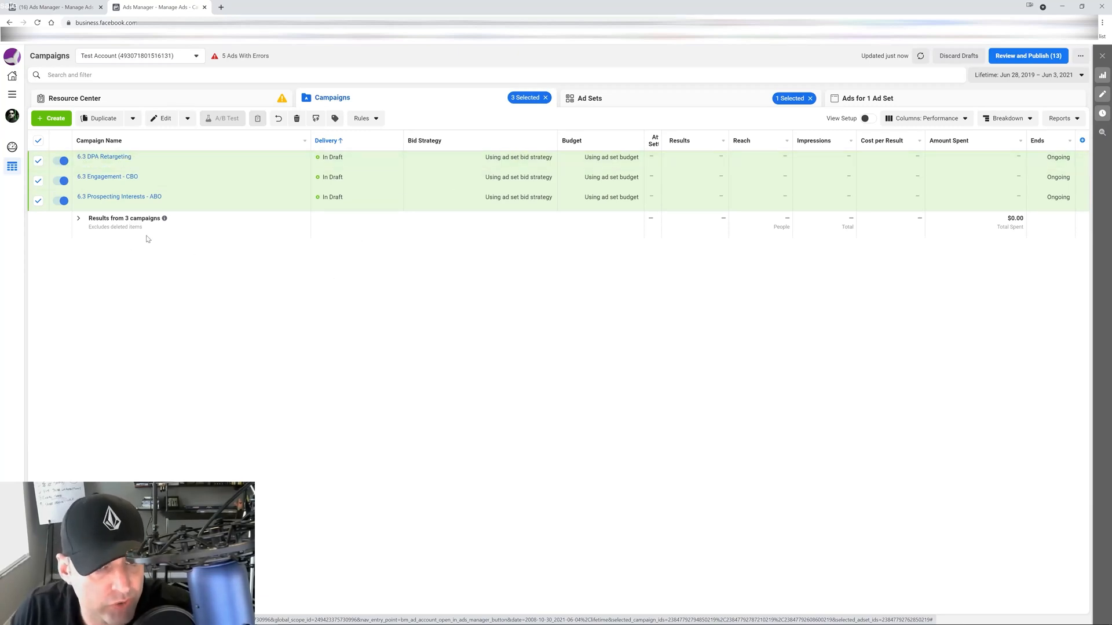
left_click(587, 99)
left_click(851, 97)
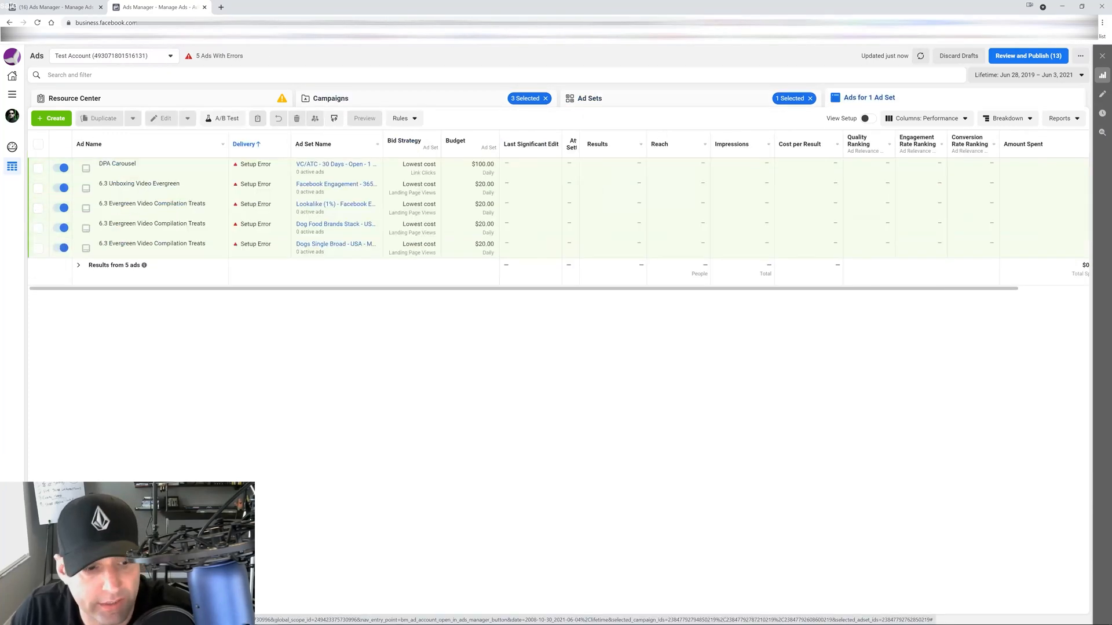